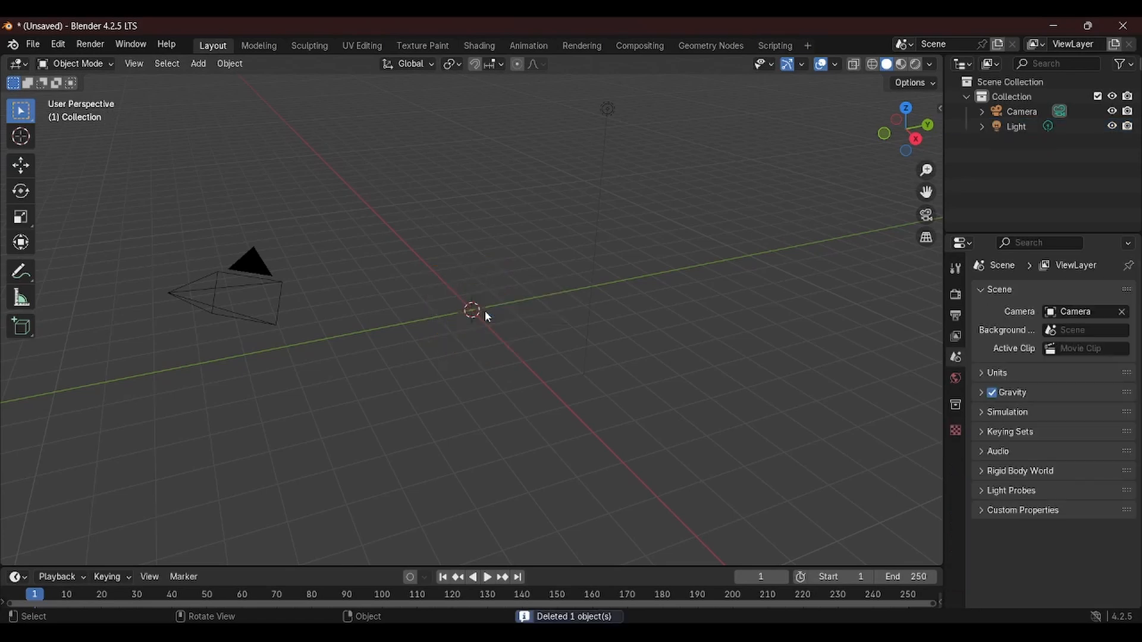
key(shift+a)
key(n)
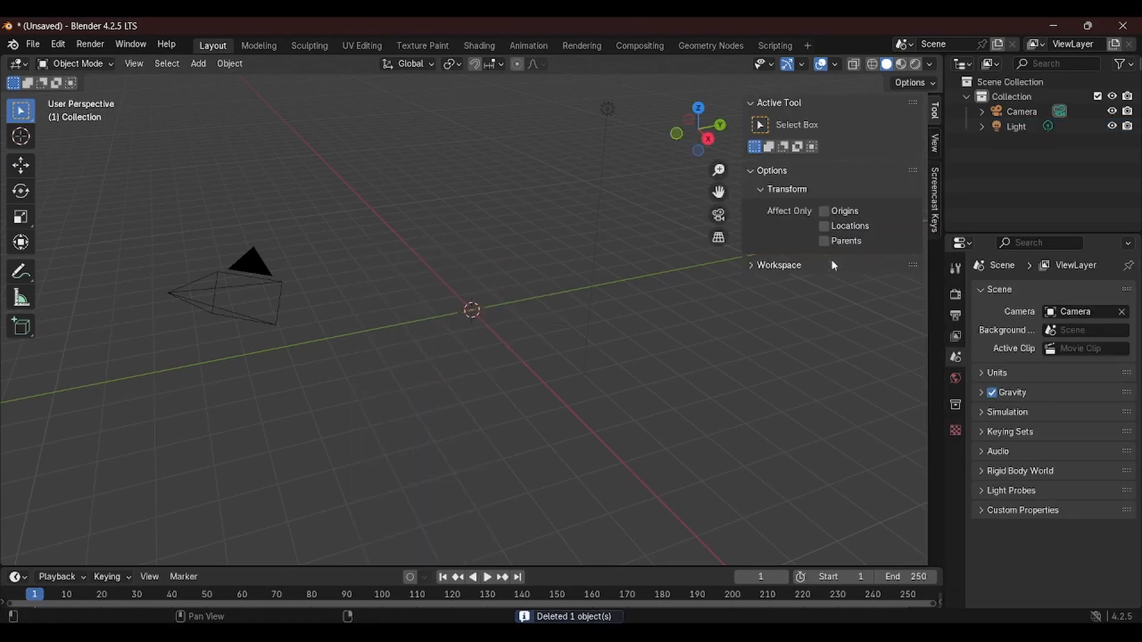
click(935, 205)
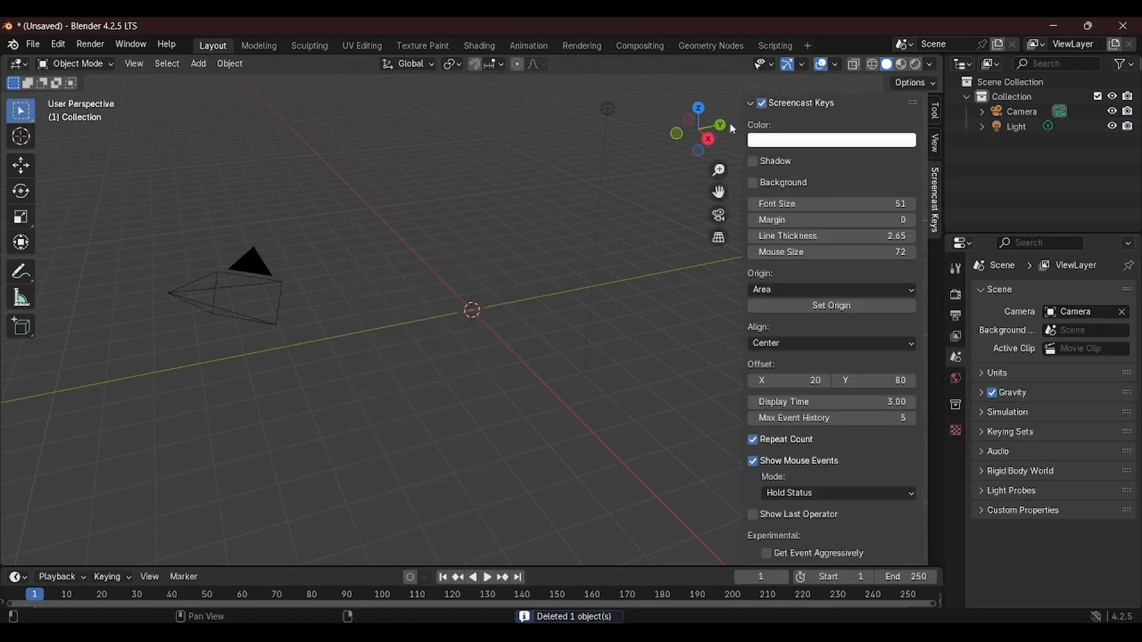
key(n)
Add a UV sphere and set its segments to 16
key(shift+a)
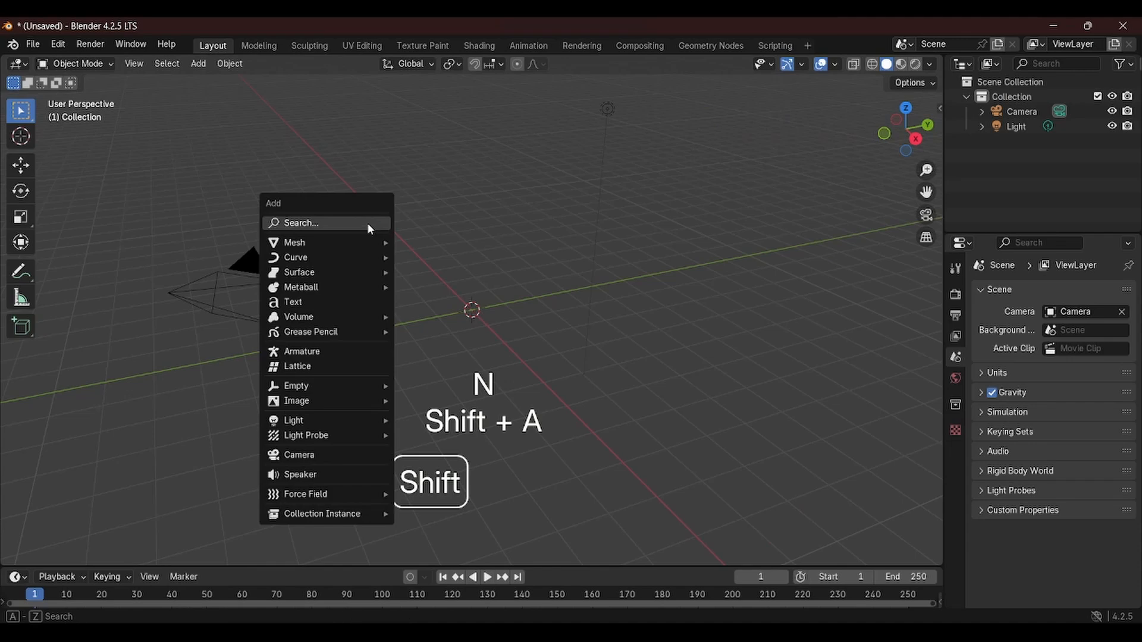
mouse_move(365, 239)
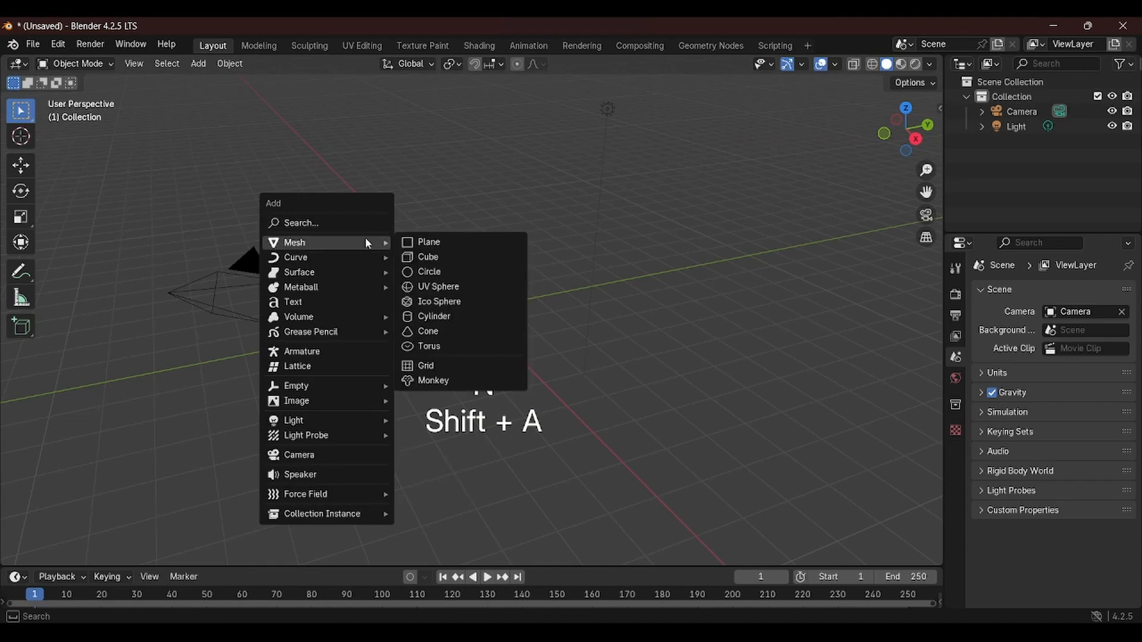
click(459, 292)
click(57, 552)
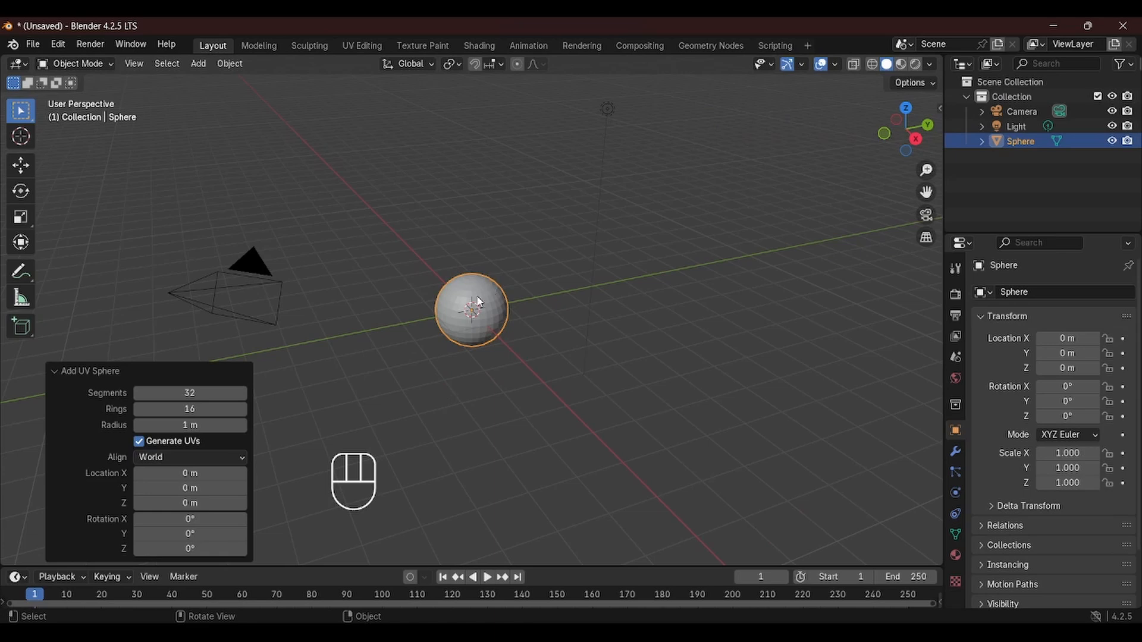
click(177, 392)
text(16)
key(Return)
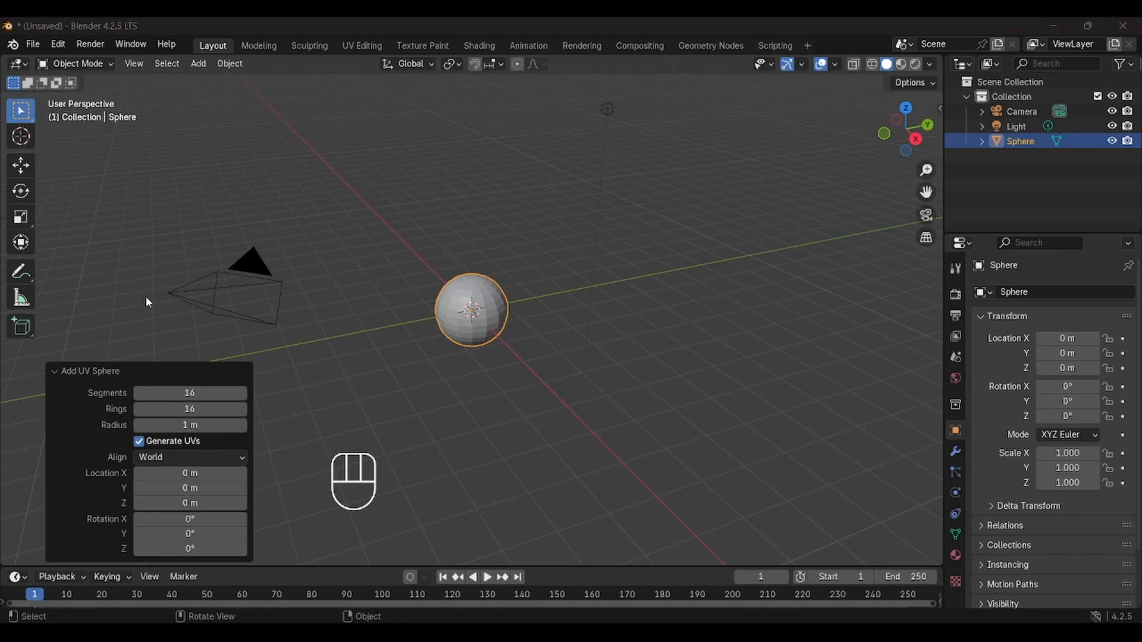
In Edit Mode, select all of the sphere's vertices, create a new vertex group and assign them to it
click(380, 276)
click(497, 324)
key(Tab)
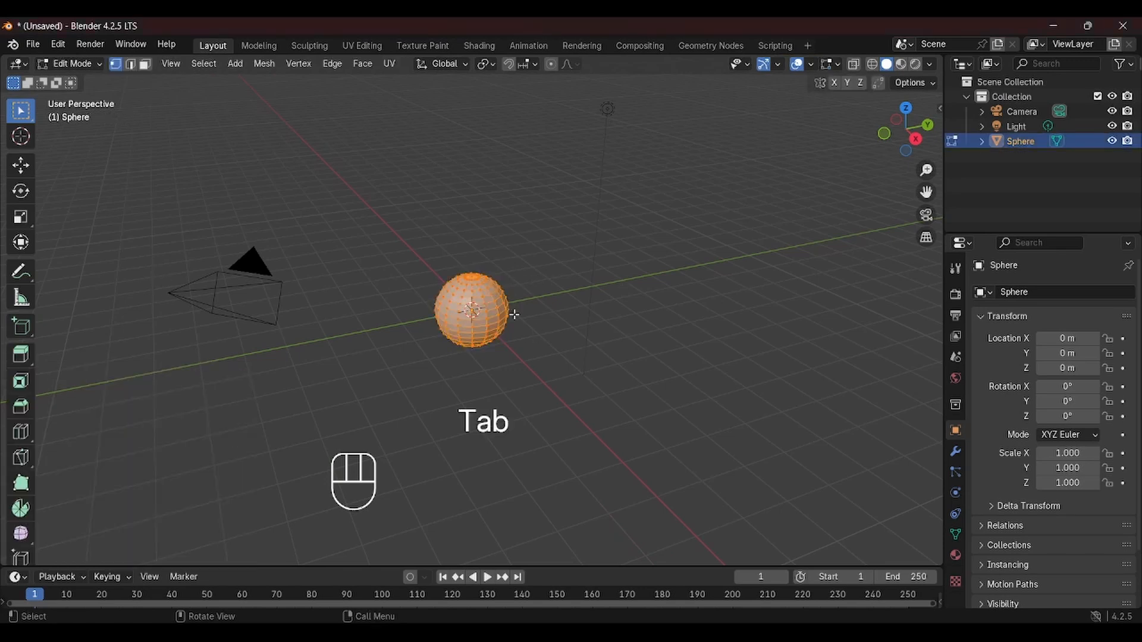
click(551, 352)
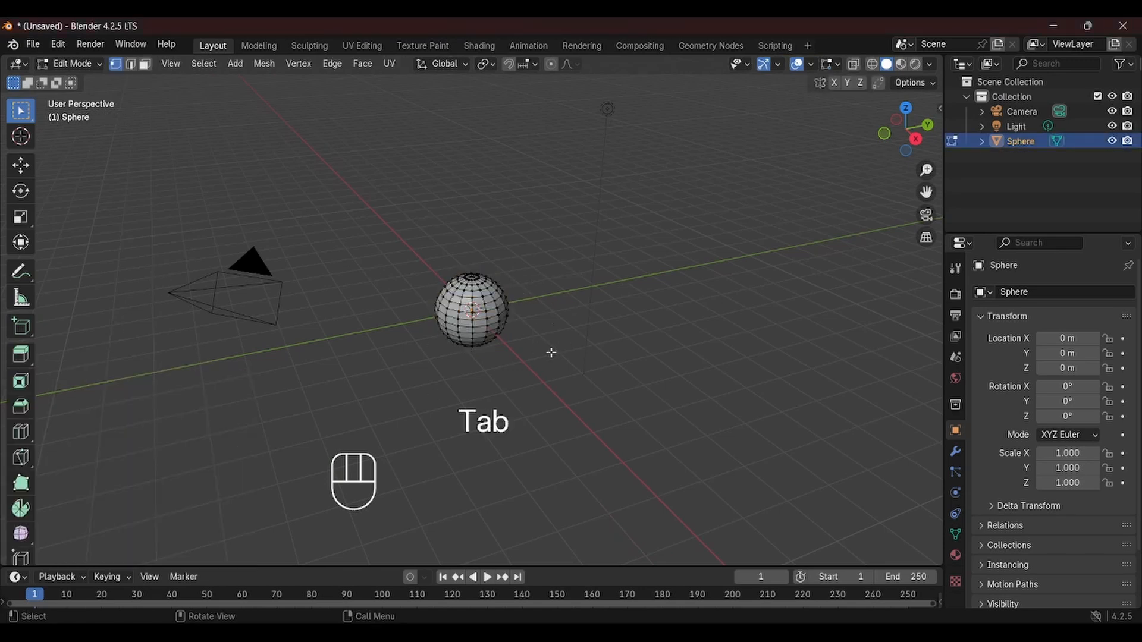
key(a)
click(956, 452)
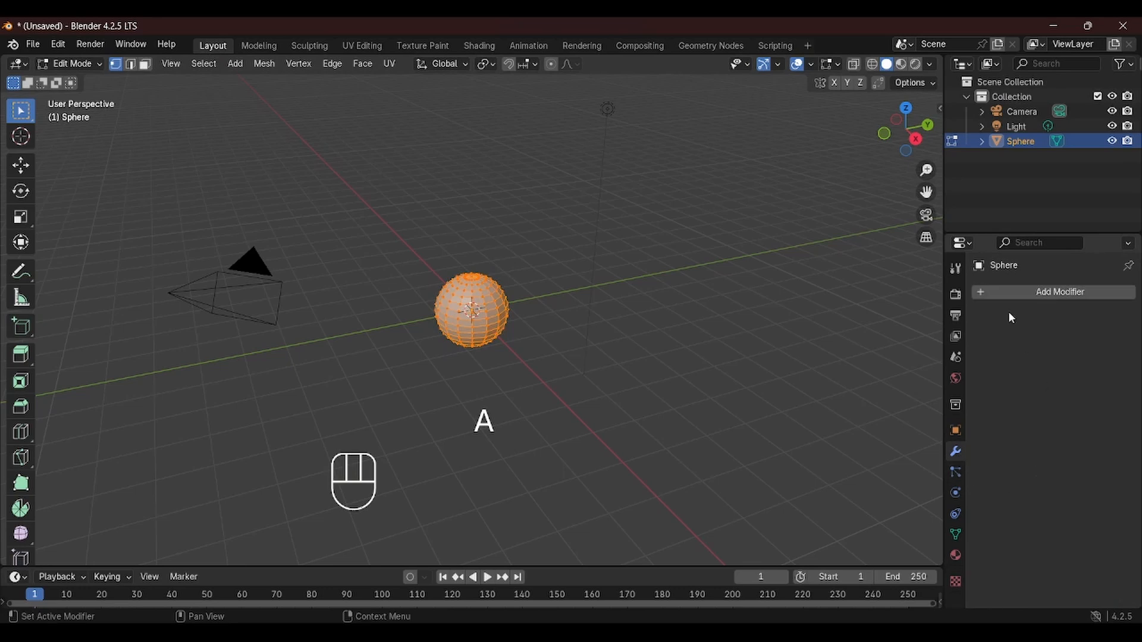
click(956, 535)
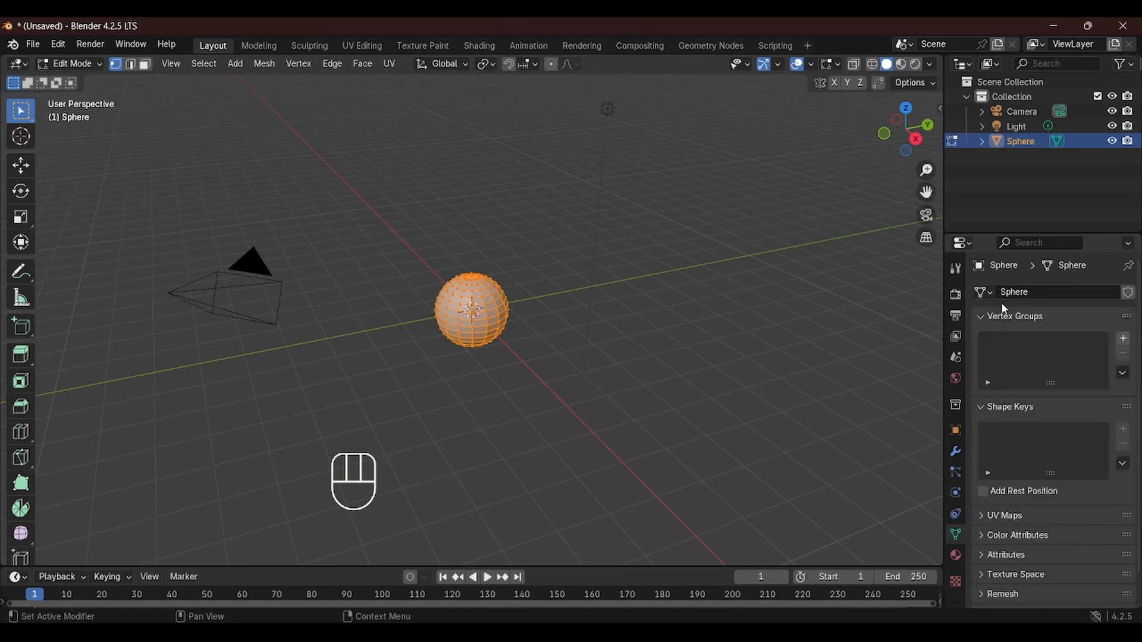
click(1123, 339)
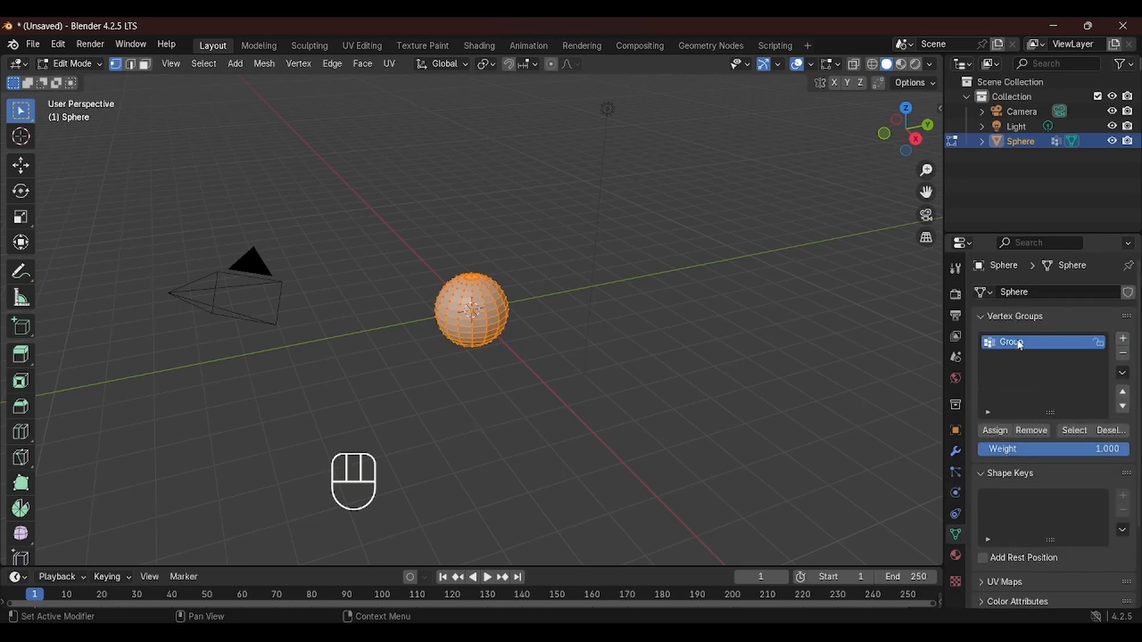
click(1003, 432)
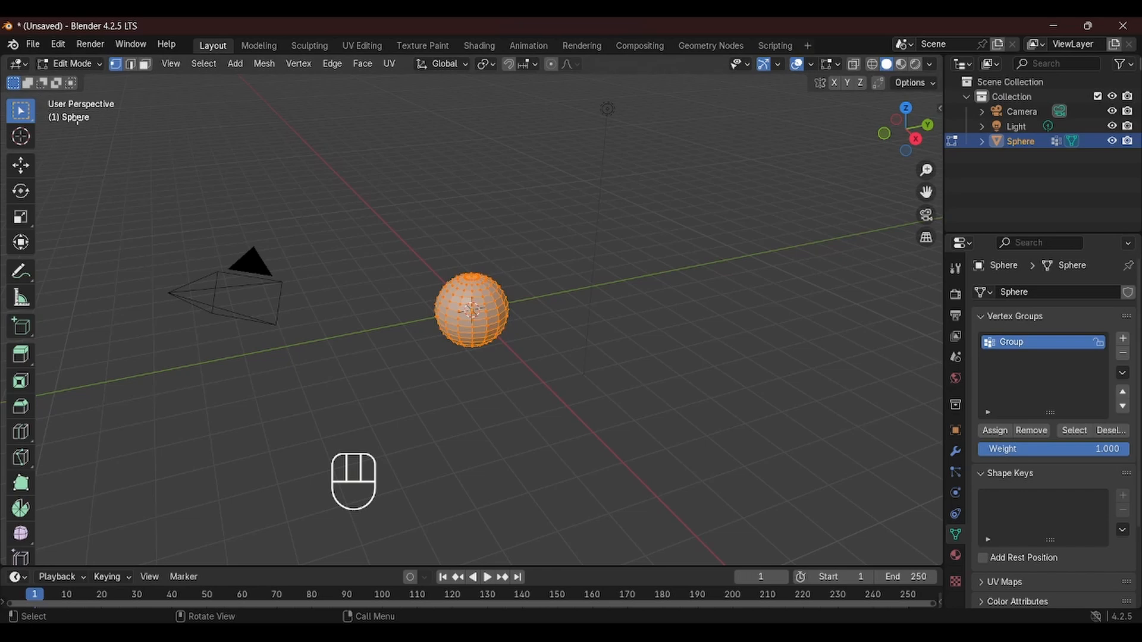
Back in Object Mode, add a Smooth modifier to the sphere
key(Tab)
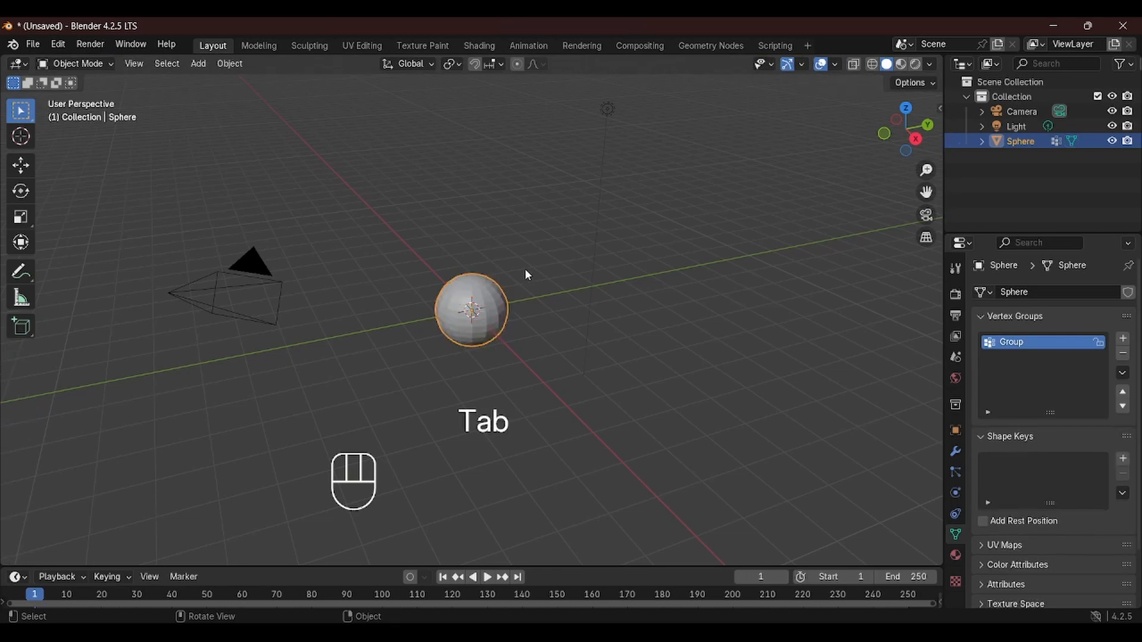
click(956, 452)
click(1066, 297)
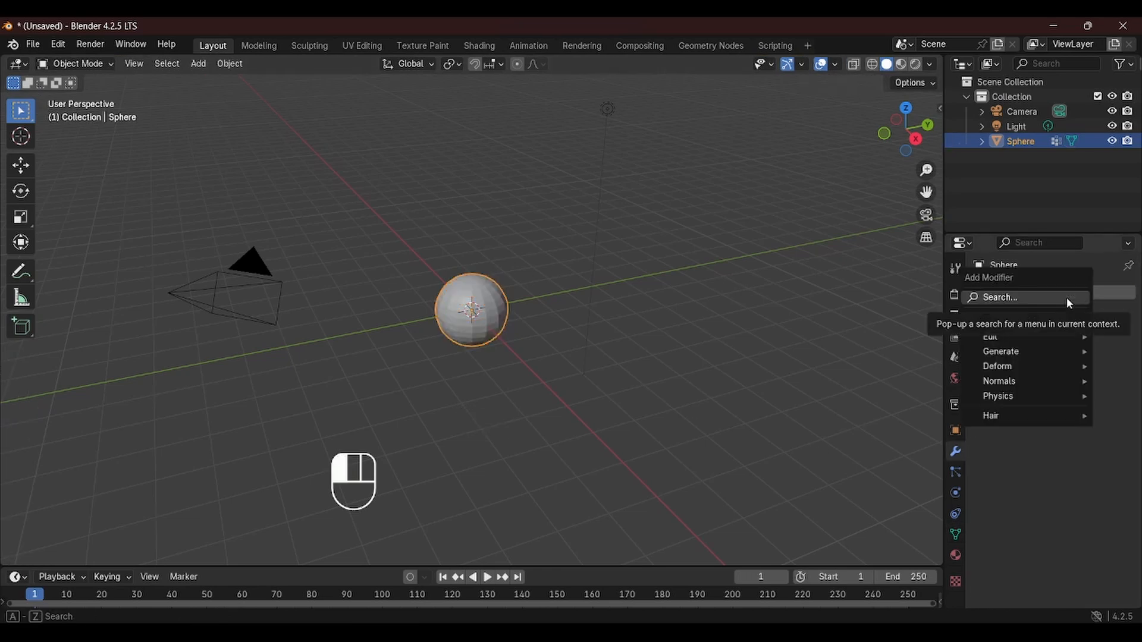
click(1065, 297)
text(smoo)
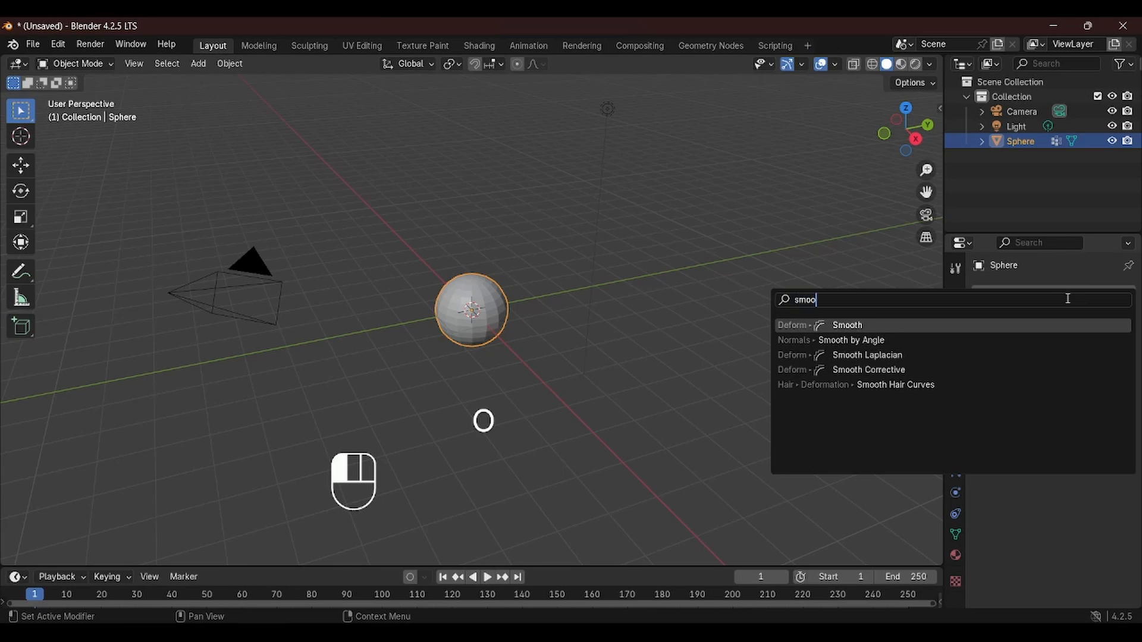
key(Return)
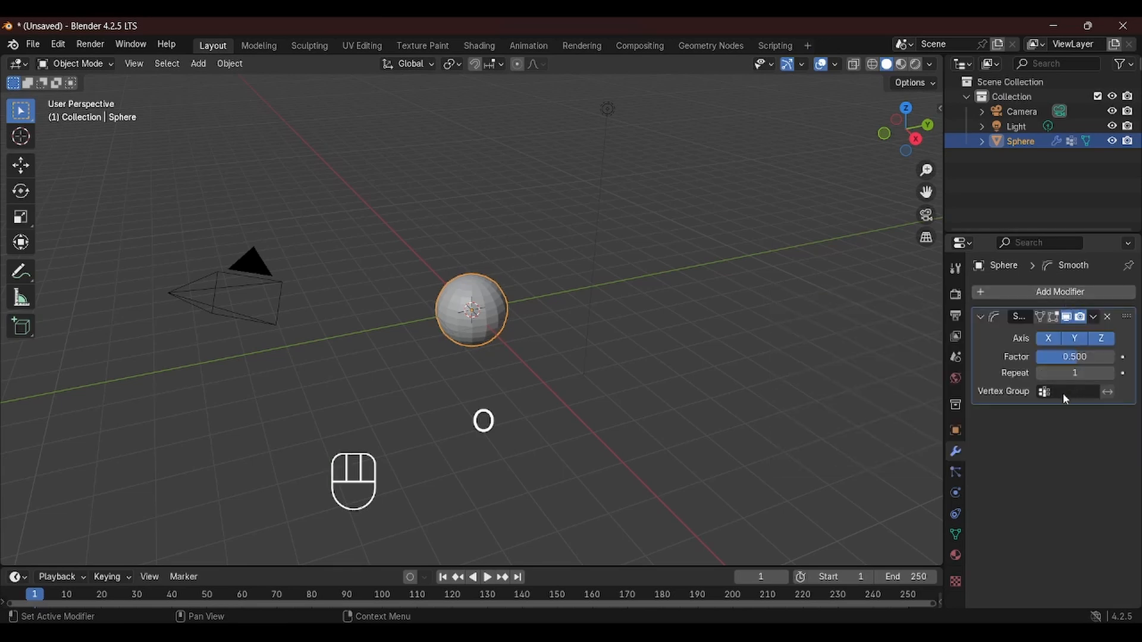
Set the Smooth modifier's vertex group to Group and its repeat count to 30
drag(1062, 394, 1030, 415)
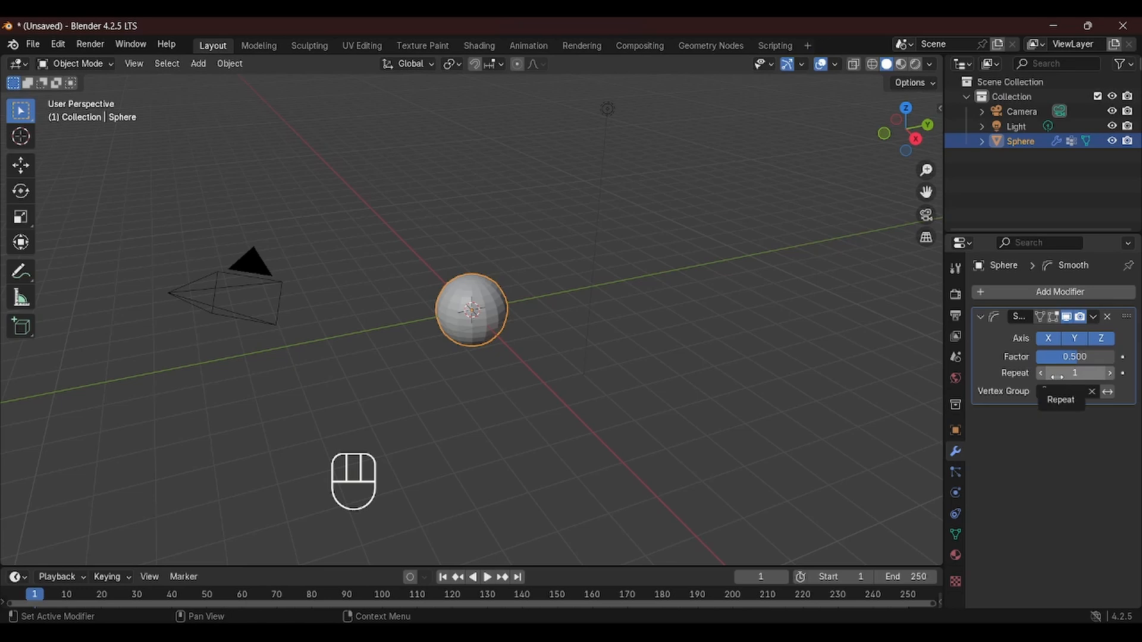
drag(1053, 375, 1026, 379)
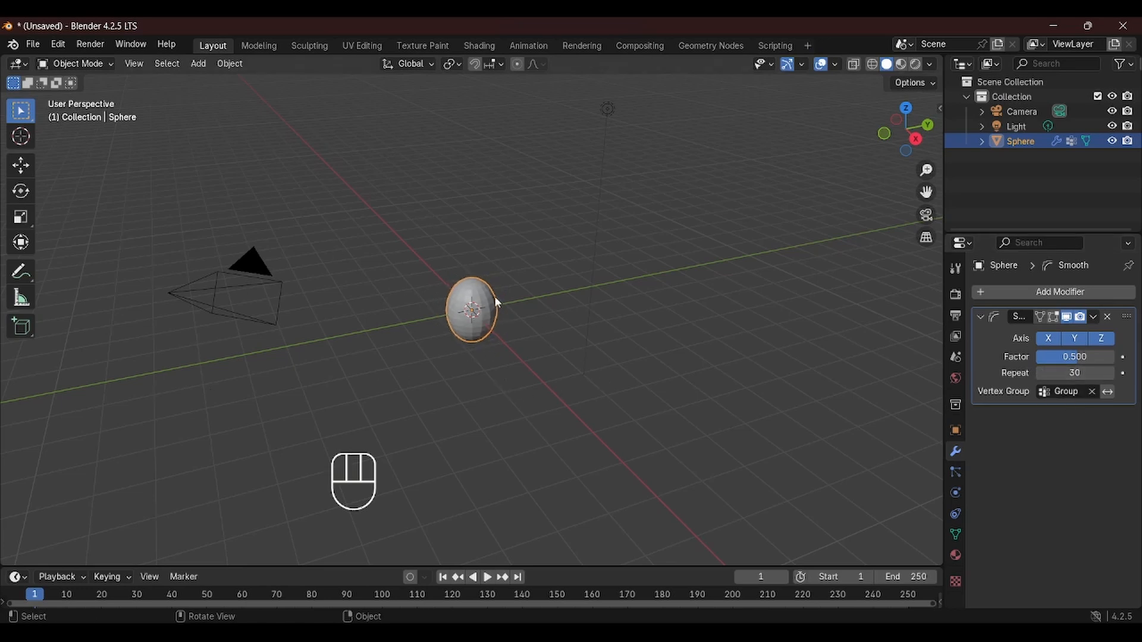
Subdivide the whole sphere mesh once in Edit Mode
middle_drag(499, 303, 502, 349)
scroll(484, 298, up, 5)
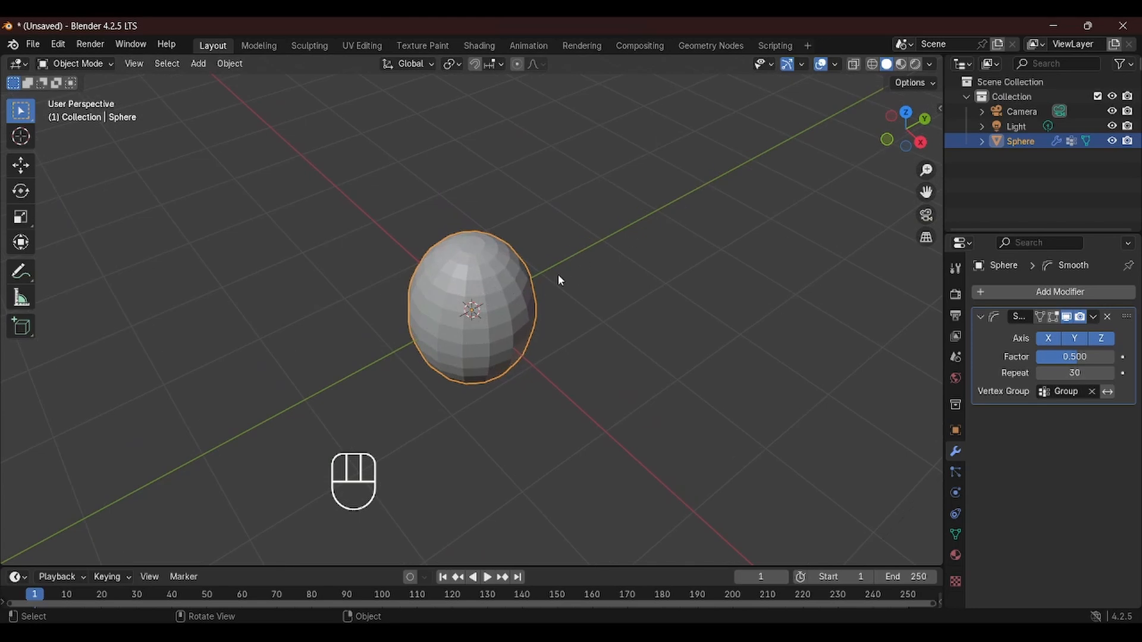
key(Tab)
right_click(505, 297)
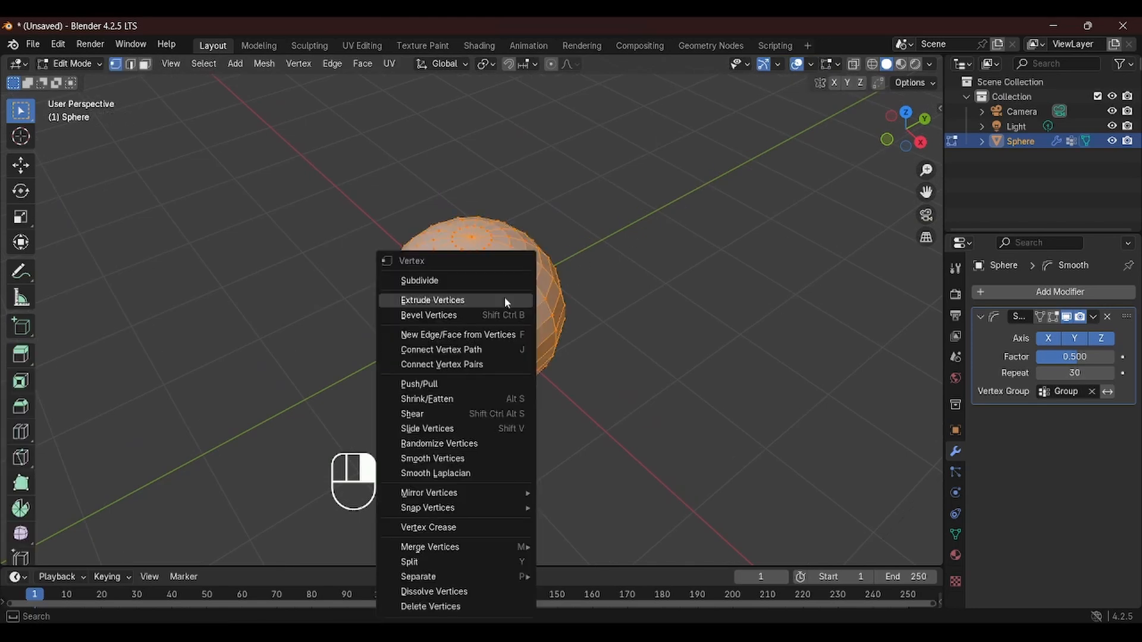
click(450, 281)
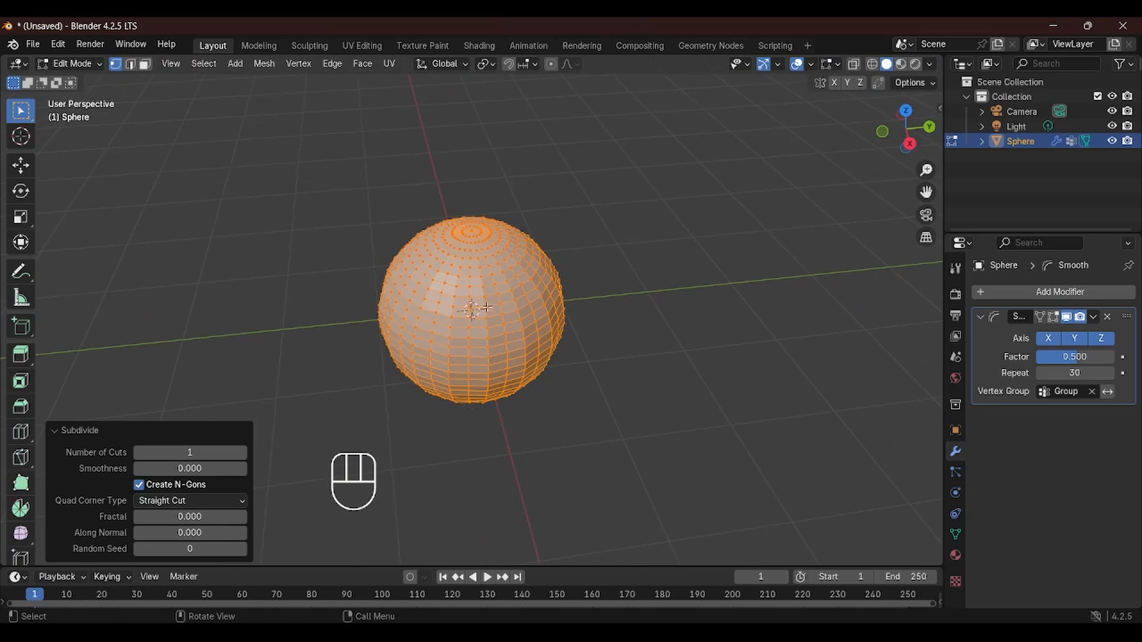
In Object Mode, add a Vertex Weight Edit modifier and set its vertex group to Group
key(Tab)
middle_drag(394, 283, 453, 355)
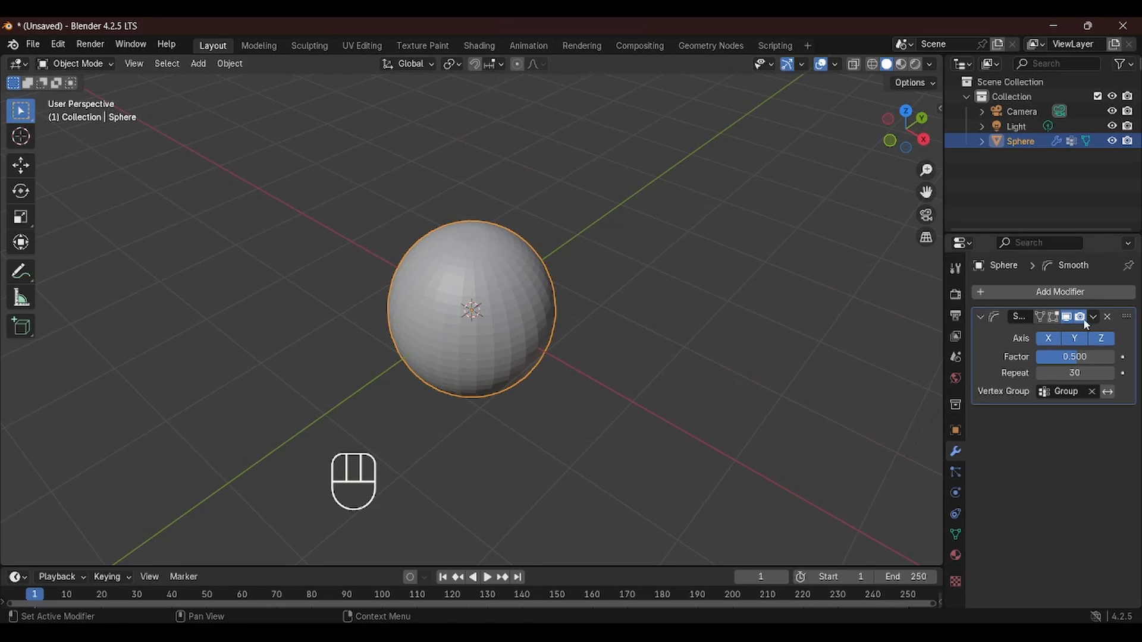
click(1079, 299)
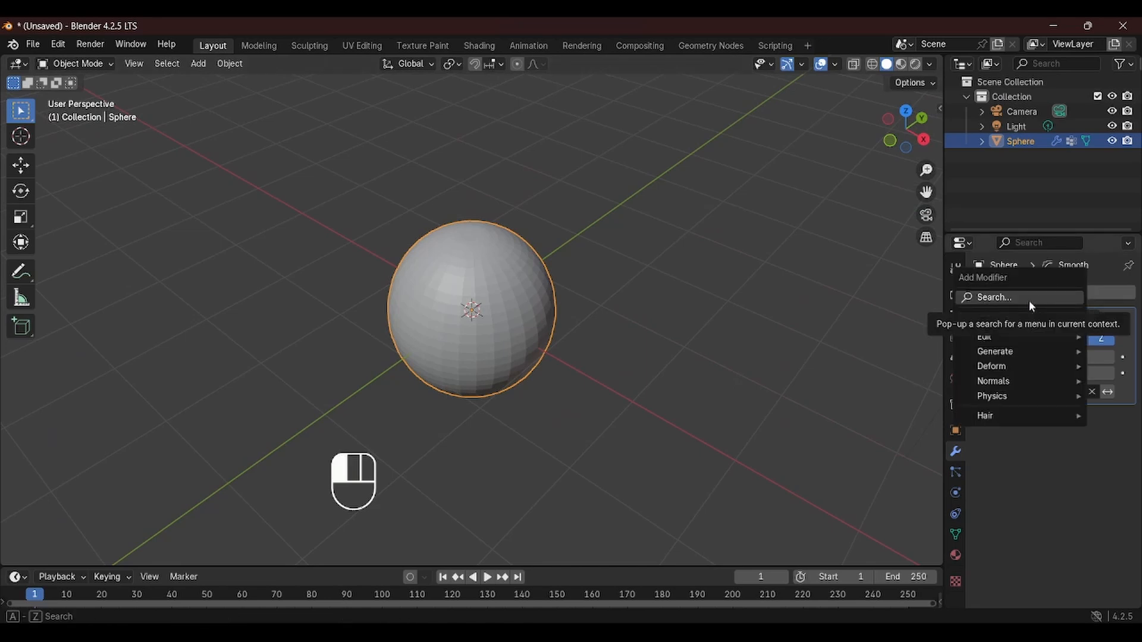
click(1030, 301)
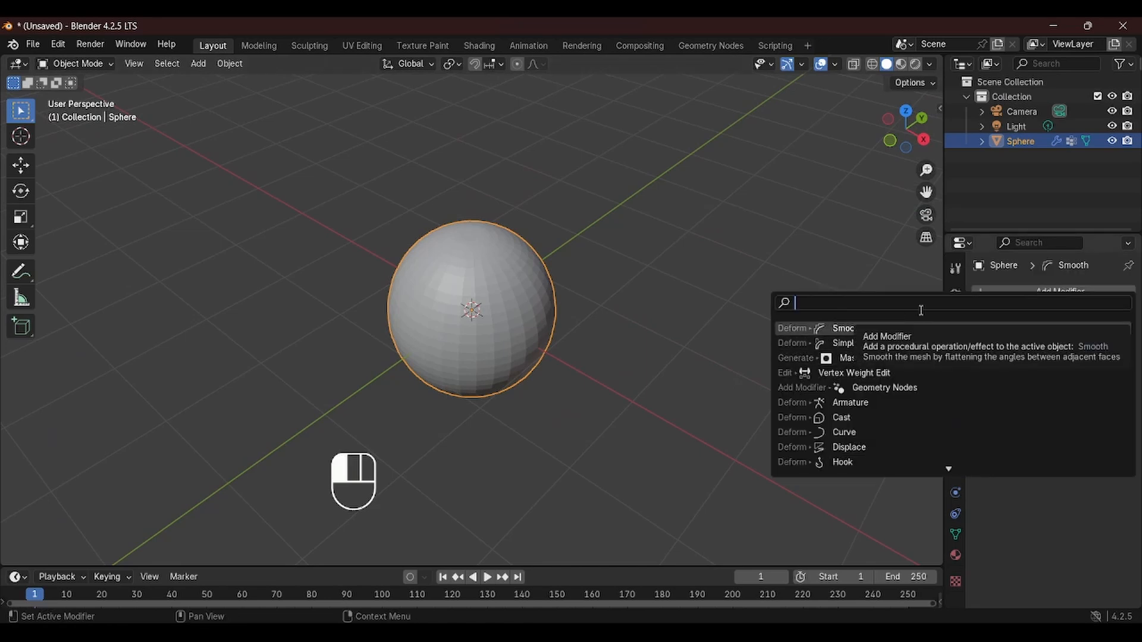
text(vert)
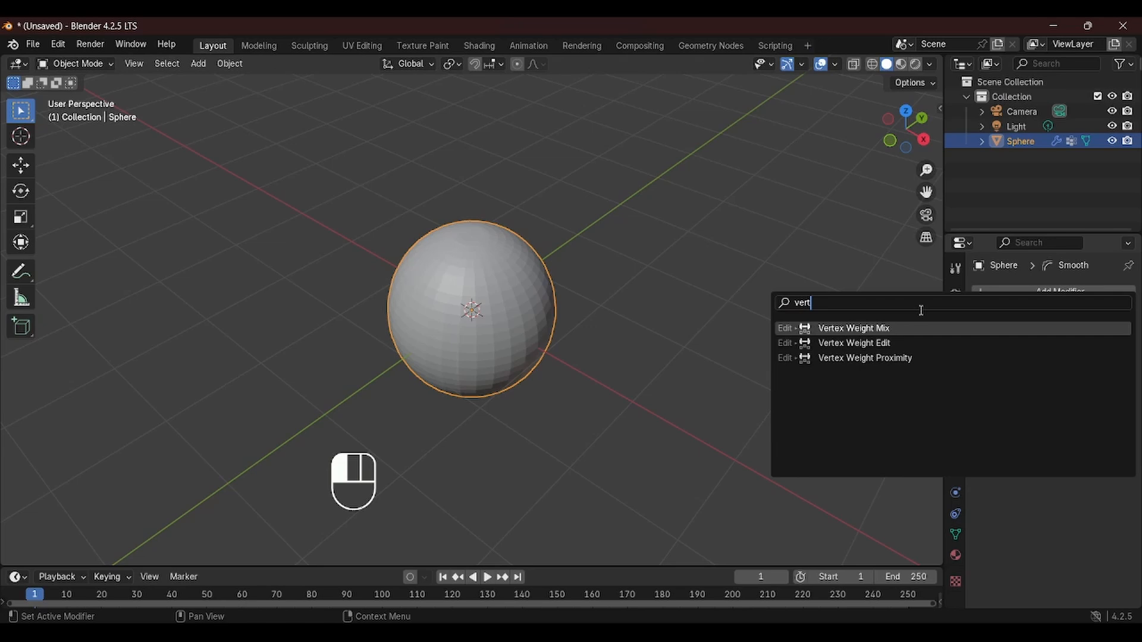
key(Down)
key(Return)
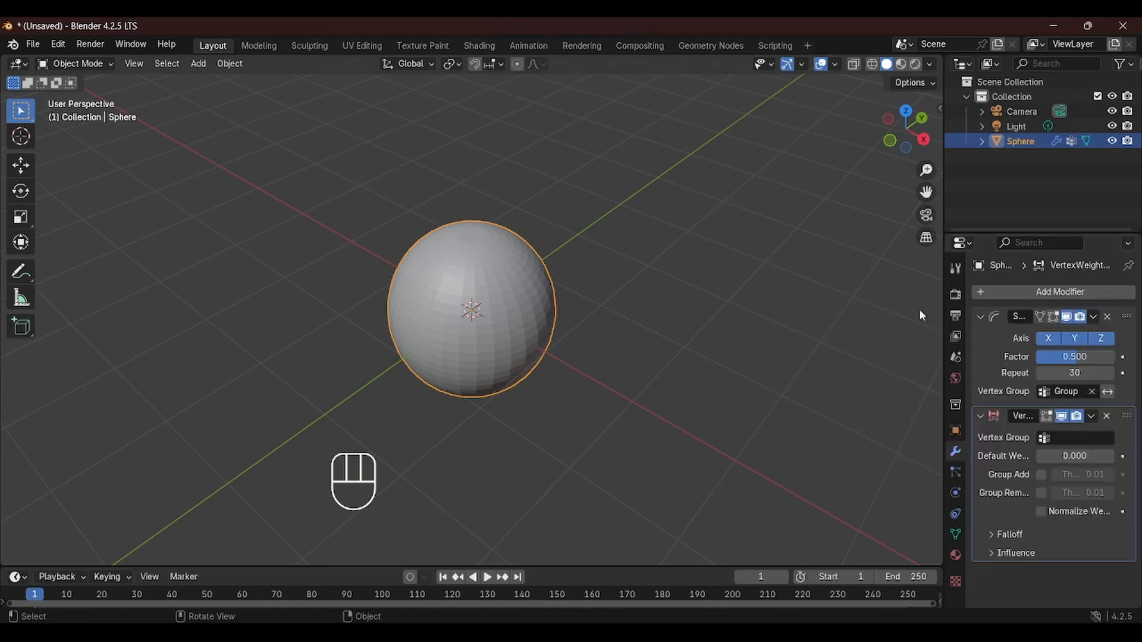
click(1091, 440)
click(1088, 456)
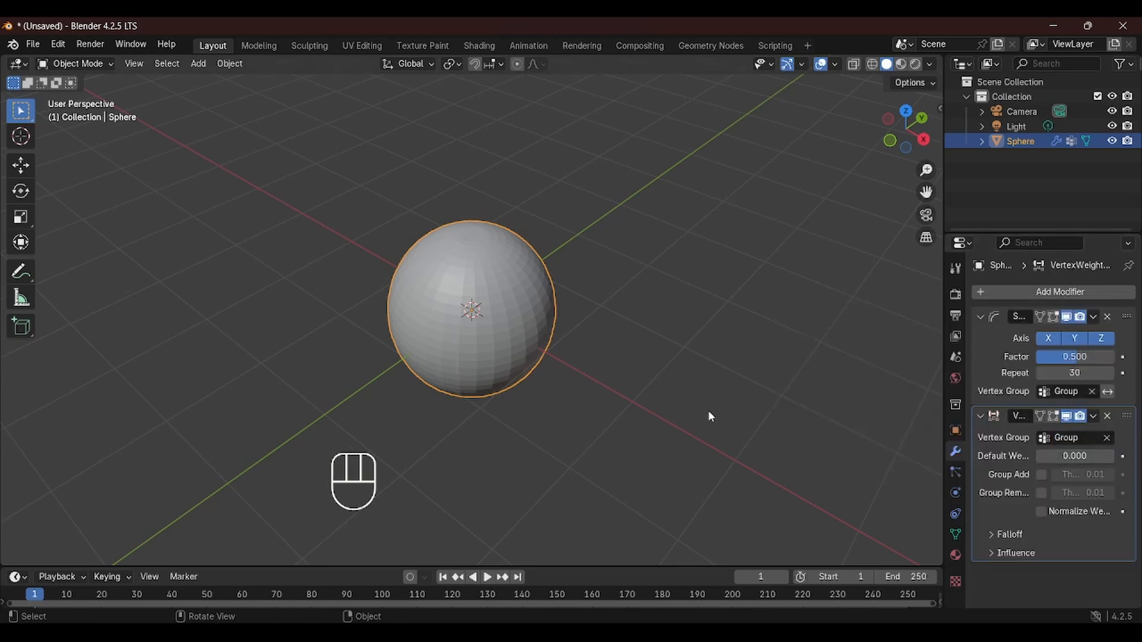
Expand the Vertex Weight Edit modifier's Influence and Falloff sections
middle_drag(419, 314, 450, 299)
scroll(501, 307, up, 1)
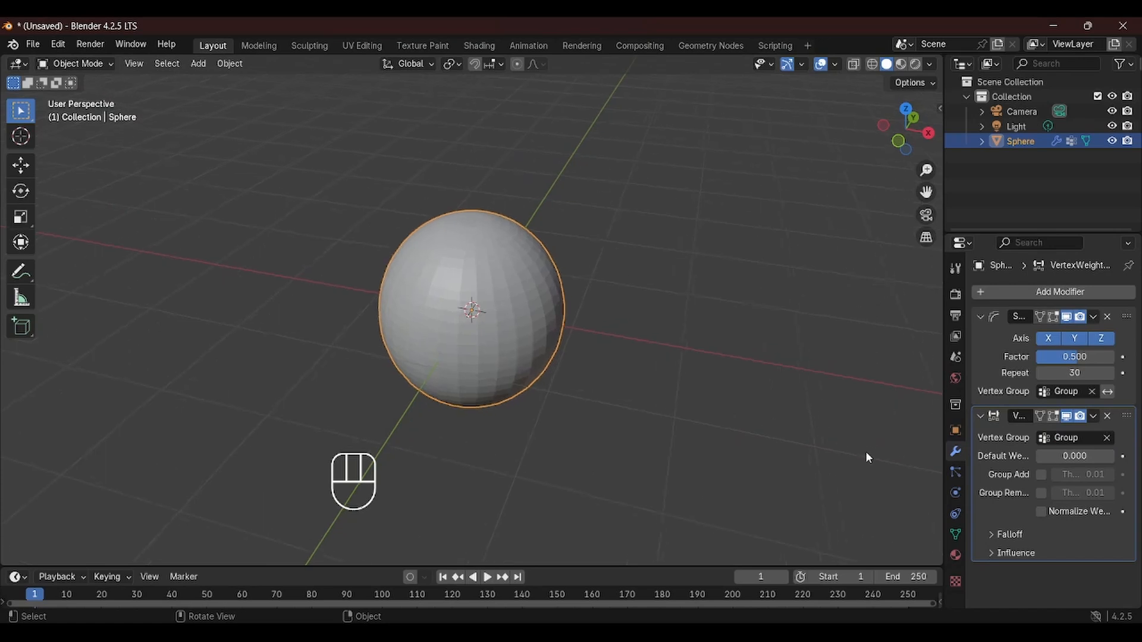
ctrl+scroll(989, 525, down, 1)
ctrl+scroll(1026, 481, up, 4)
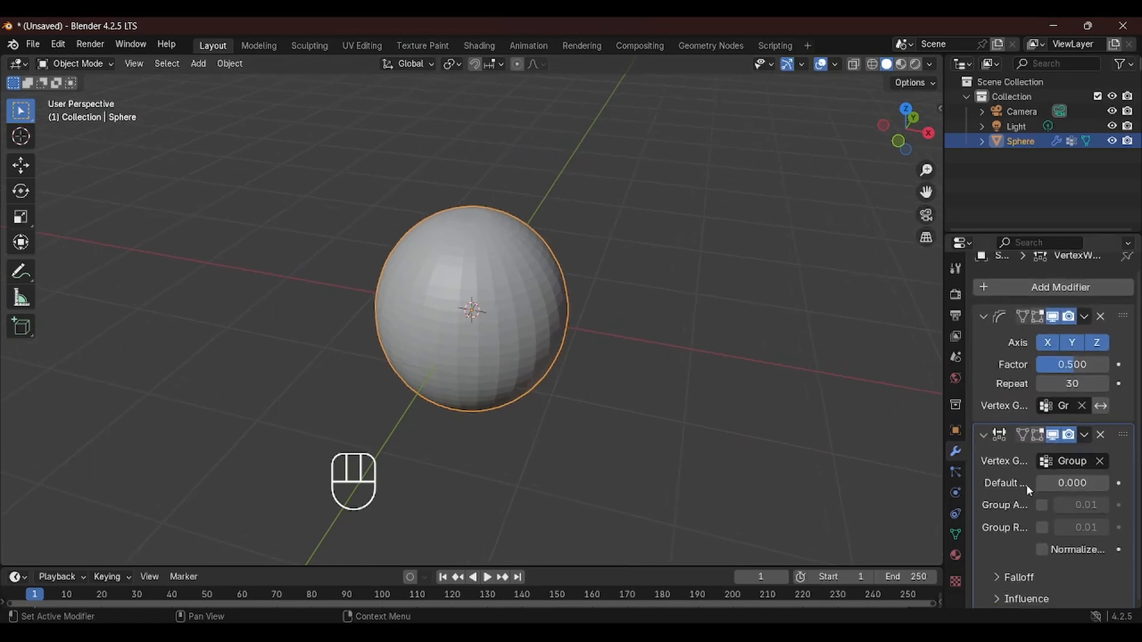
ctrl+scroll(1025, 487, down, 2)
ctrl+scroll(1003, 557, down, 1)
click(1003, 559)
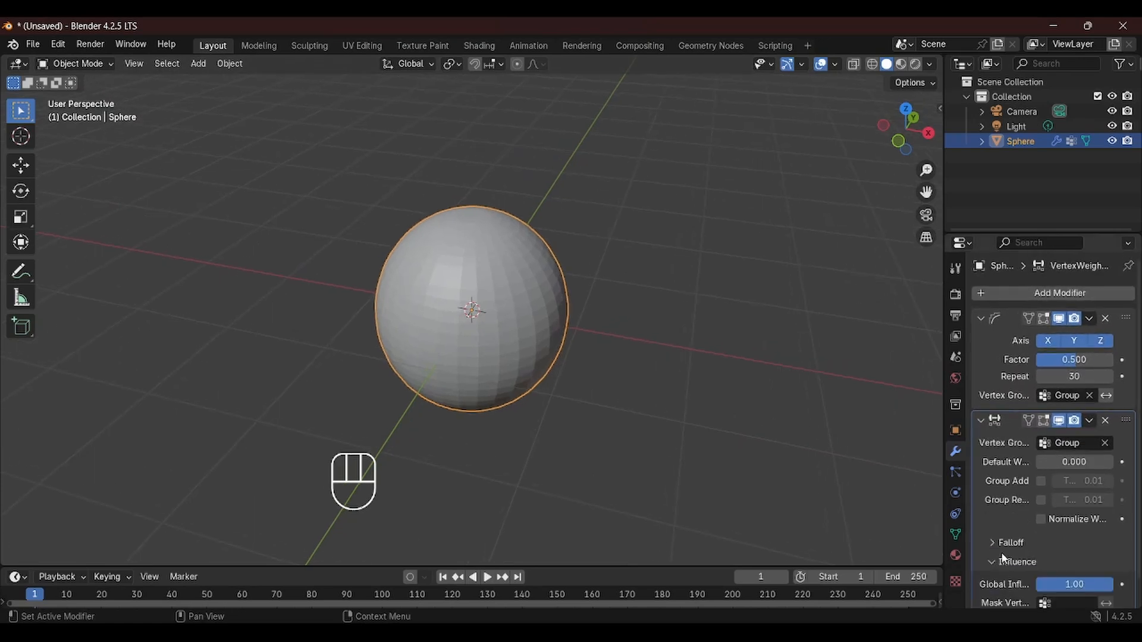
scroll(1014, 526, down, 2)
click(1005, 519)
scroll(1004, 519, down, 1)
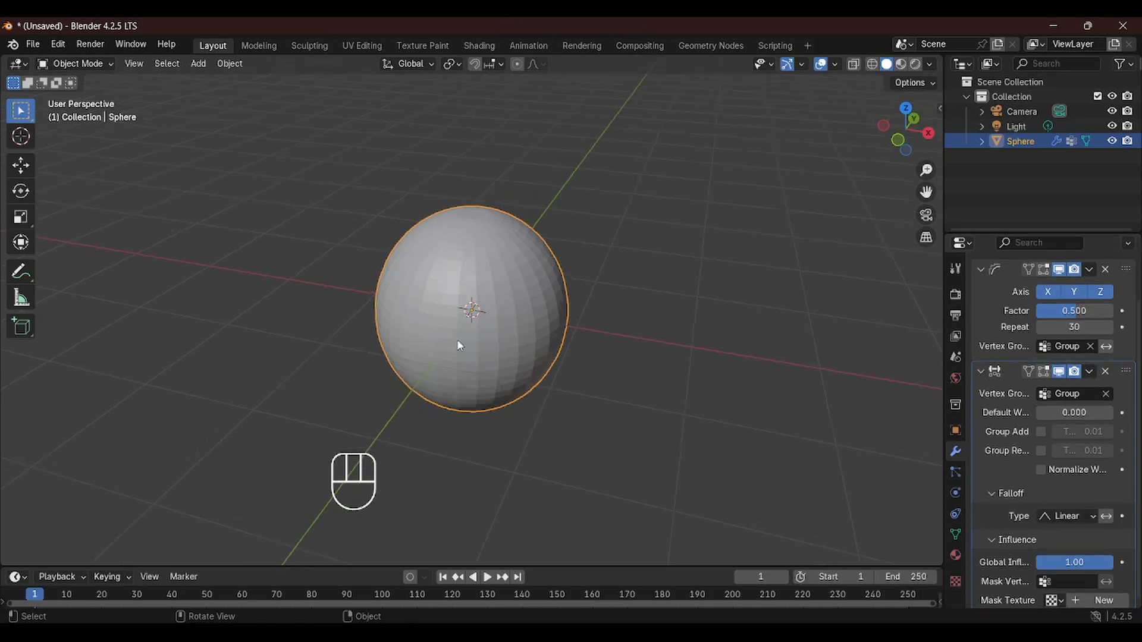
Set the falloff type to Custom Curve and move the curve's start point up to 0.00, 1.00
middle_drag(458, 344, 413, 292)
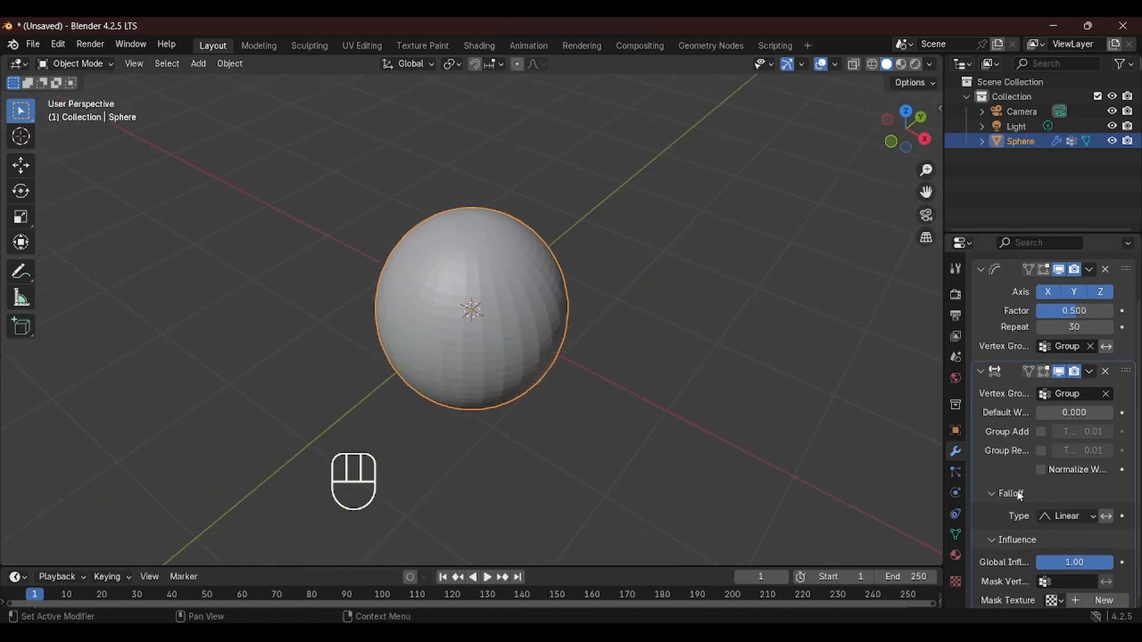
click(1070, 516)
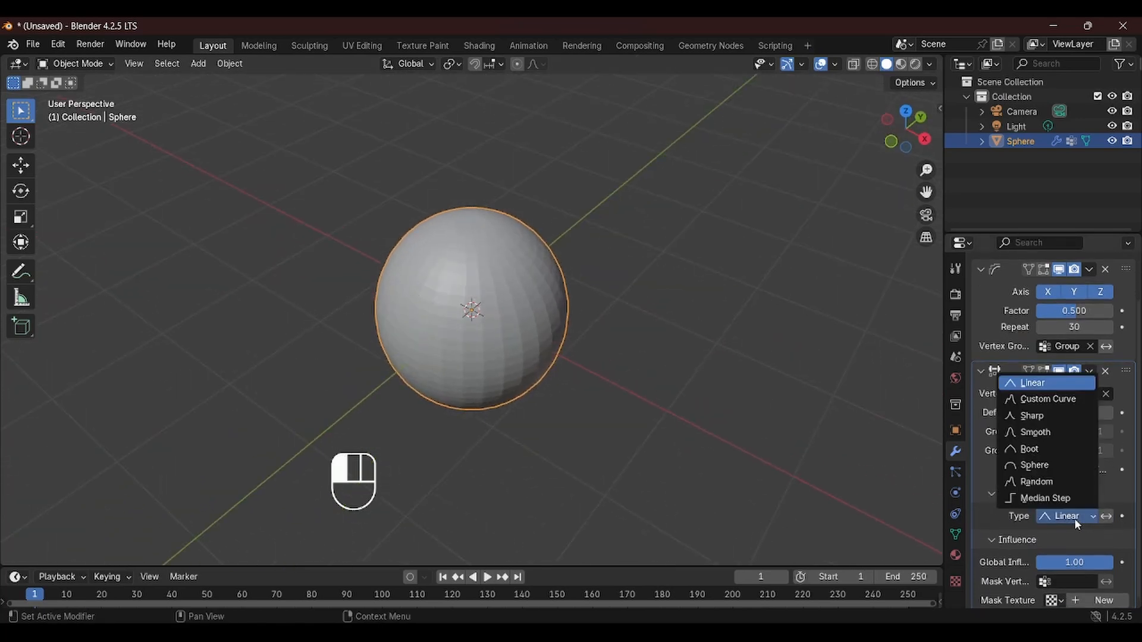
click(1047, 399)
scroll(1061, 493, down, 6)
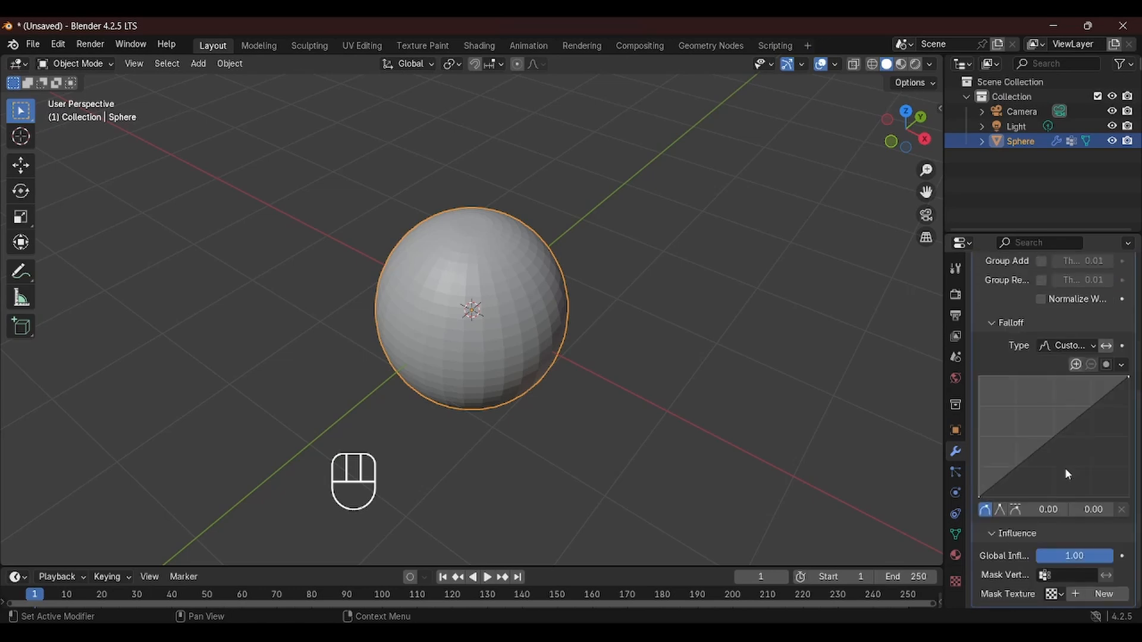
drag(980, 496, 980, 377)
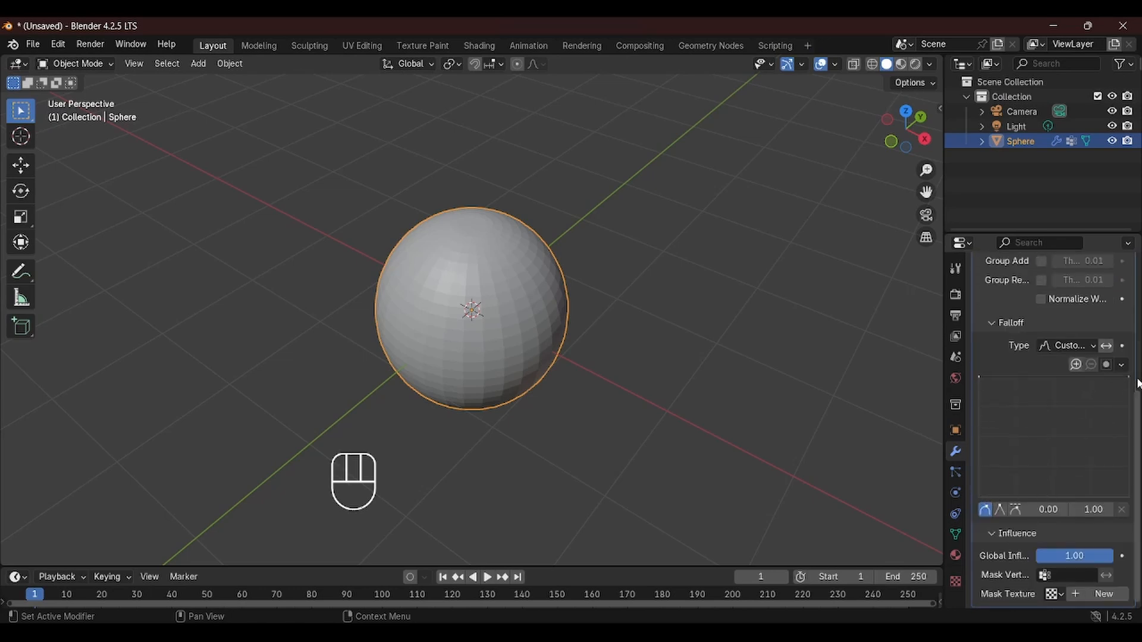
Move the falloff curve's end point down to about 0.98, 0.00
drag(1128, 377, 1126, 498)
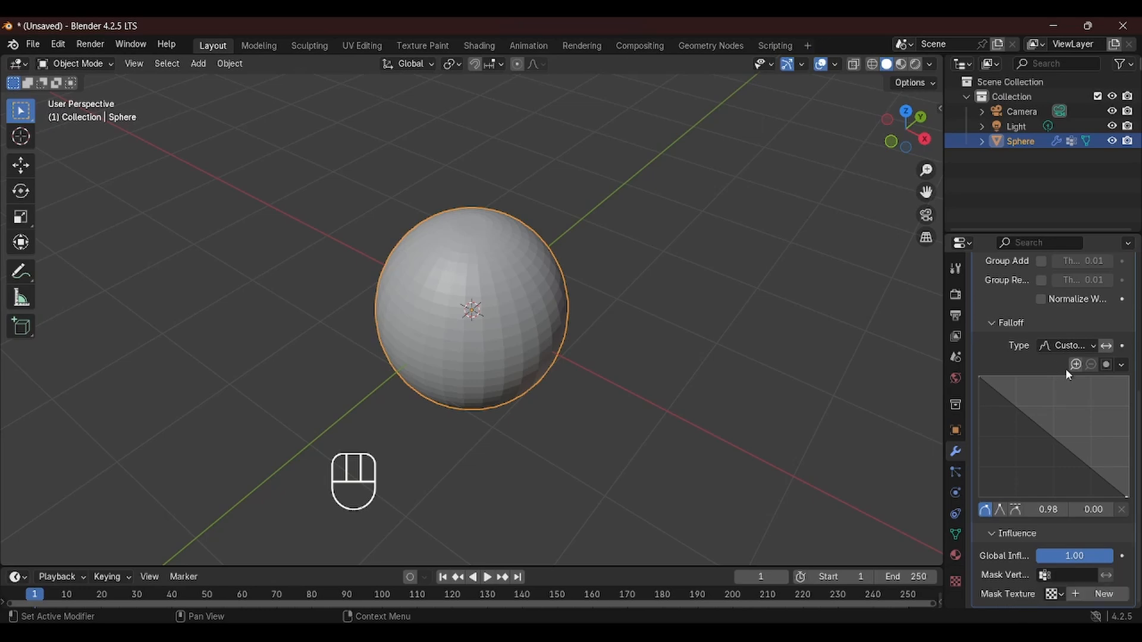
scroll(1065, 369, up, 5)
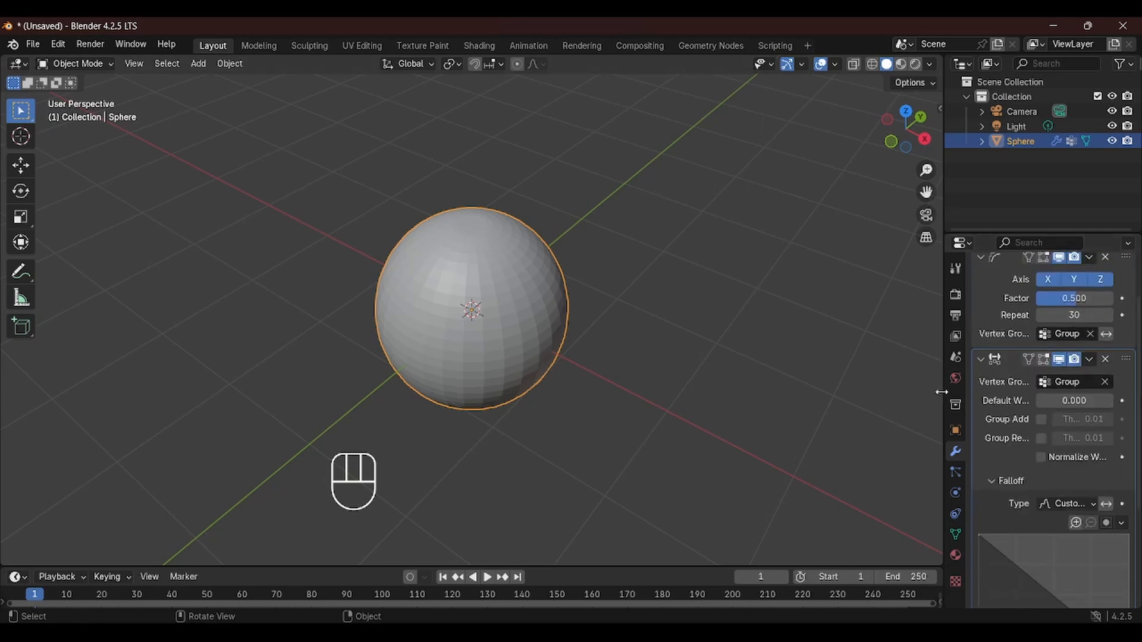
Widen the properties panel and create a new mask texture for the Vertex Weight Edit modifier
drag(941, 392, 641, 419)
scroll(988, 462, down, 5)
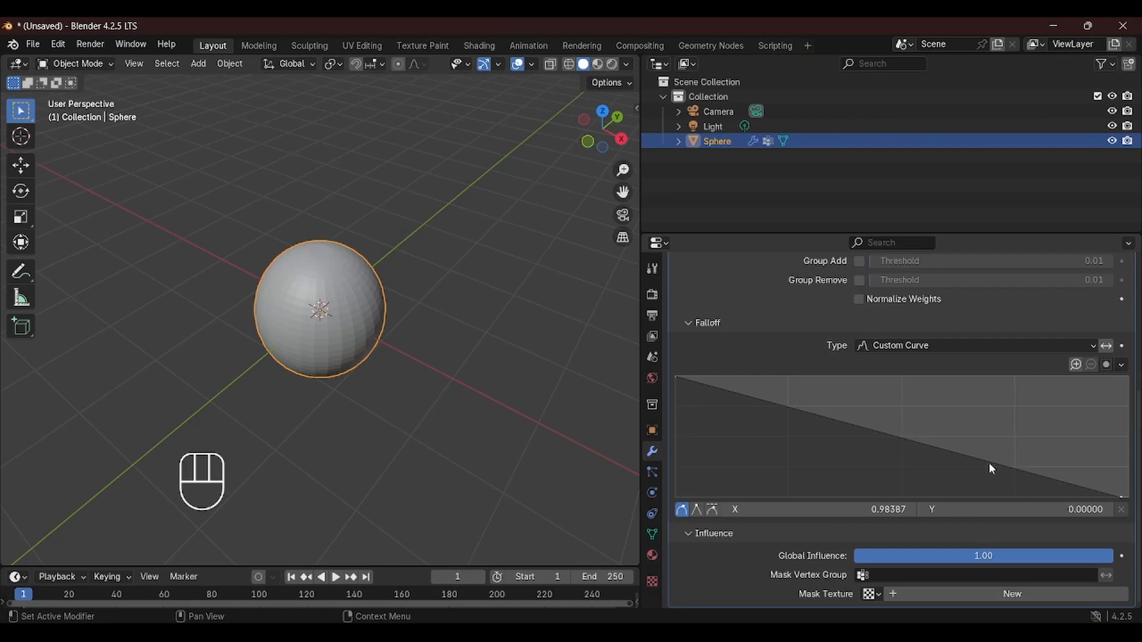
click(1016, 594)
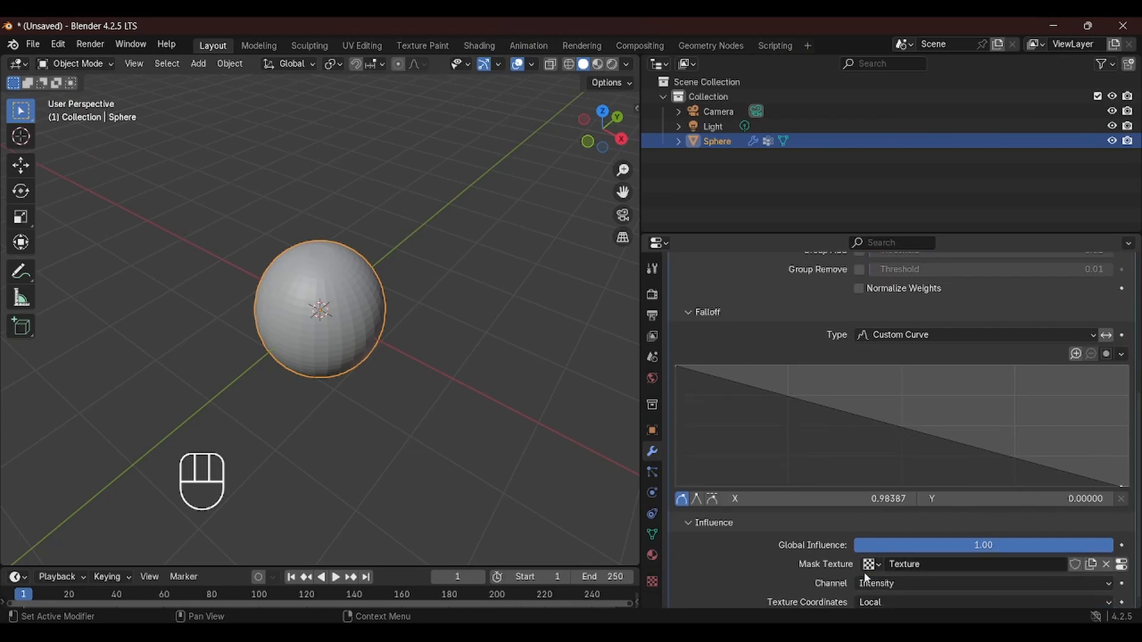
middle_drag(380, 392, 362, 83)
shift+middle_drag(379, 256, 436, 199)
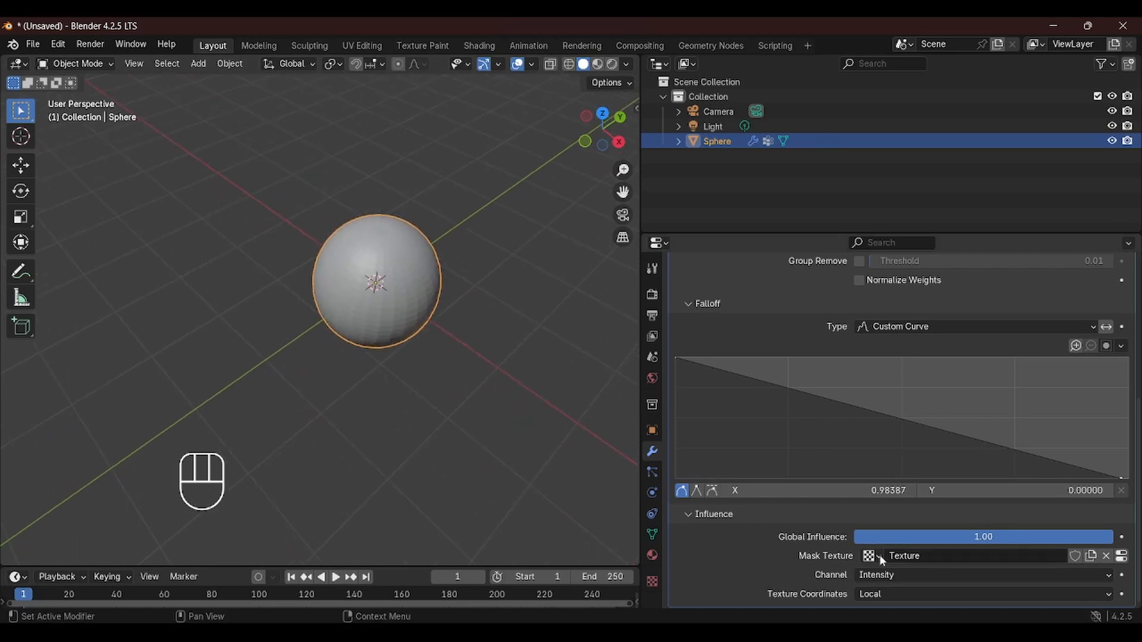
Open the mask texture's settings and set its type to Clouds
click(1121, 555)
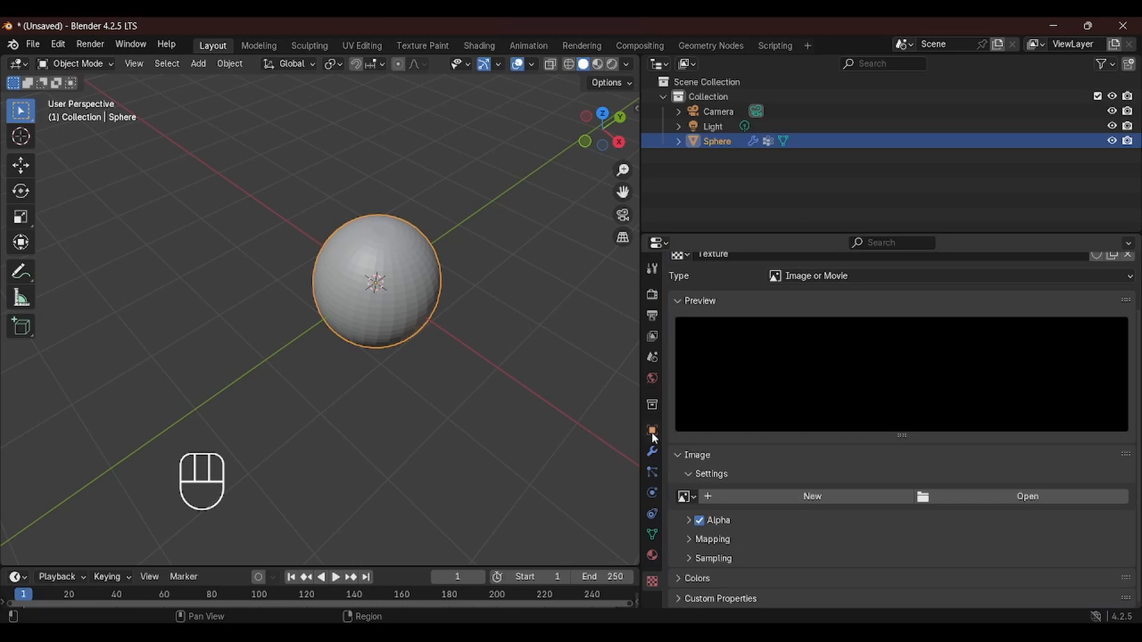
click(652, 451)
scroll(1130, 565, down, 5)
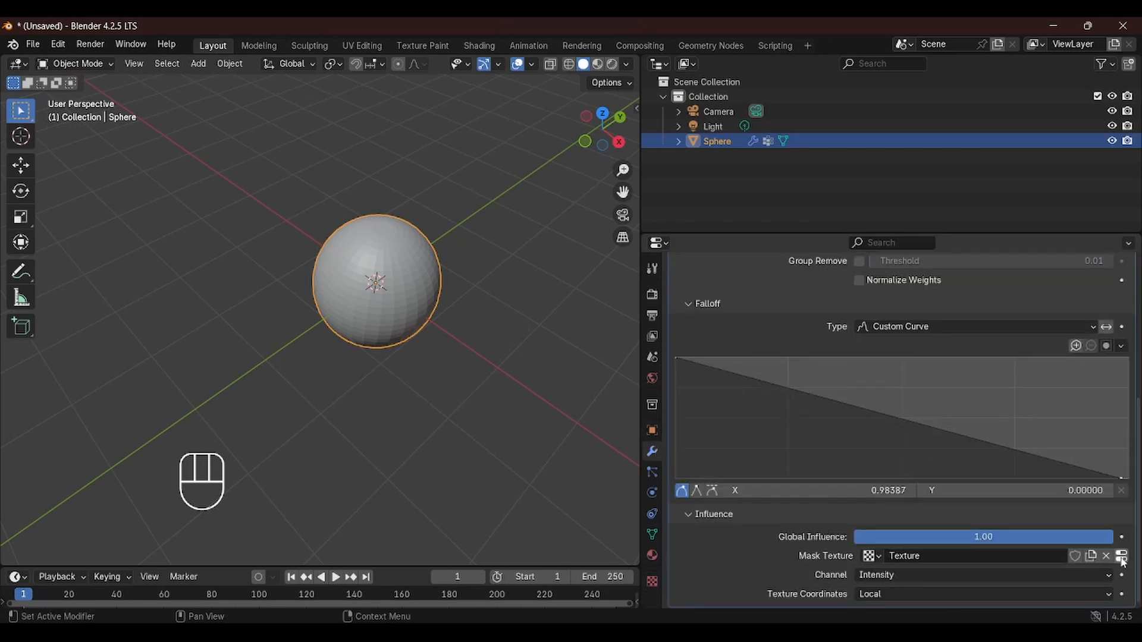
click(651, 585)
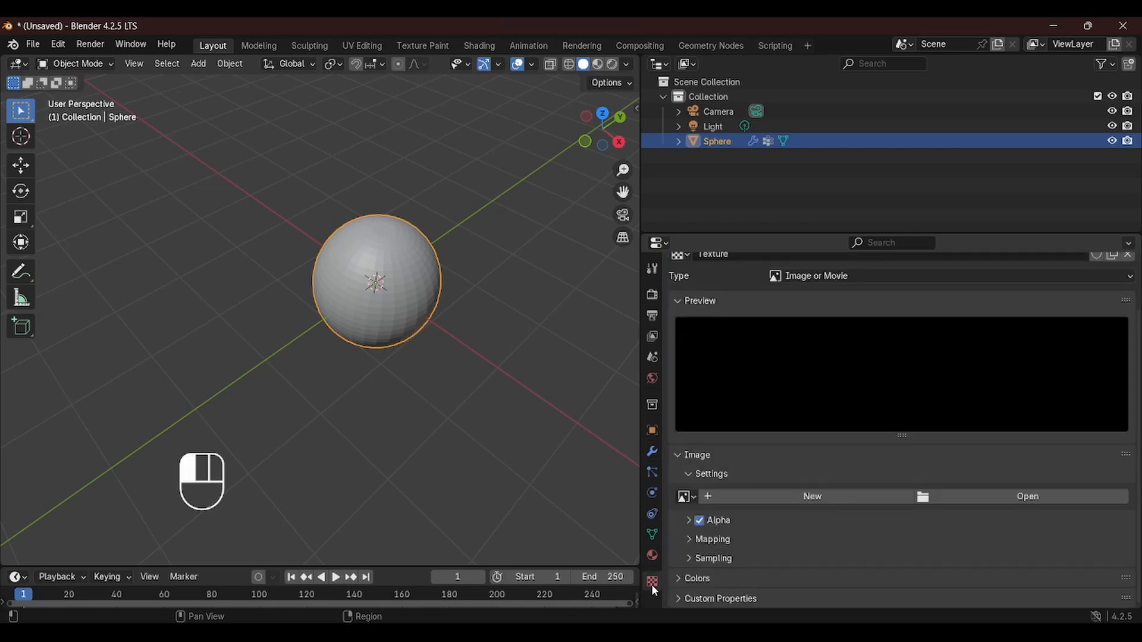
scroll(898, 284, up, 2)
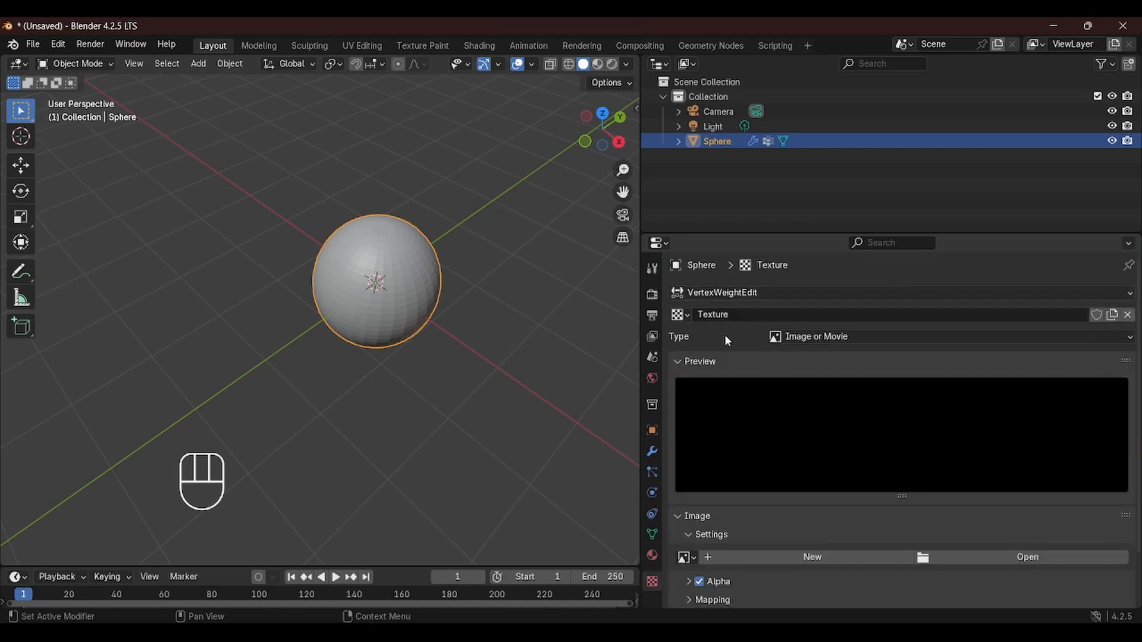
click(891, 341)
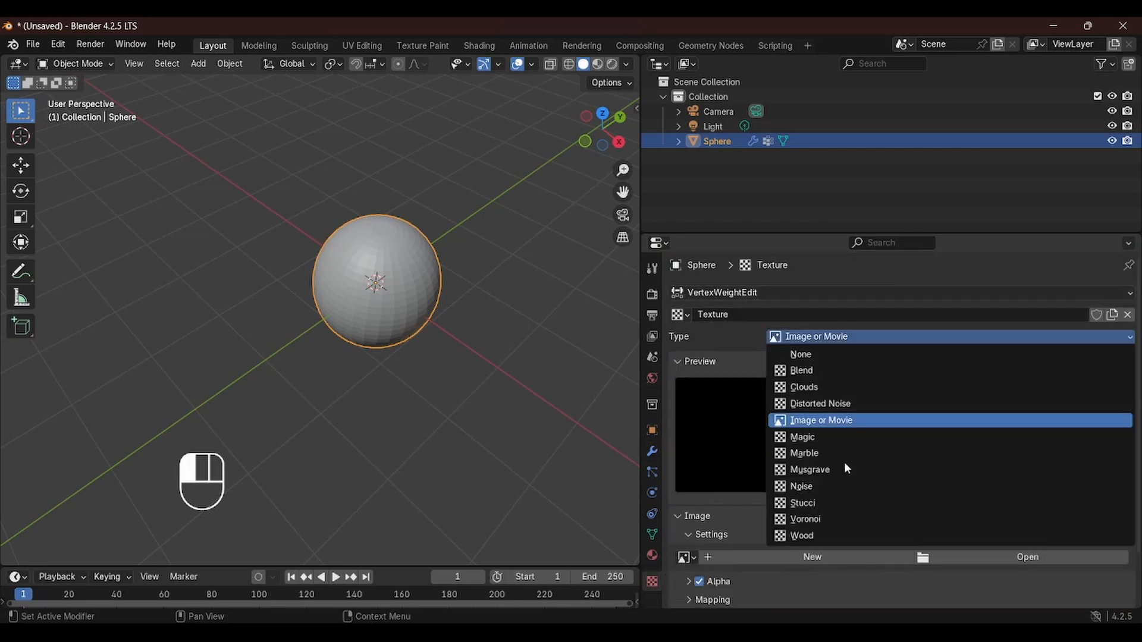
click(838, 387)
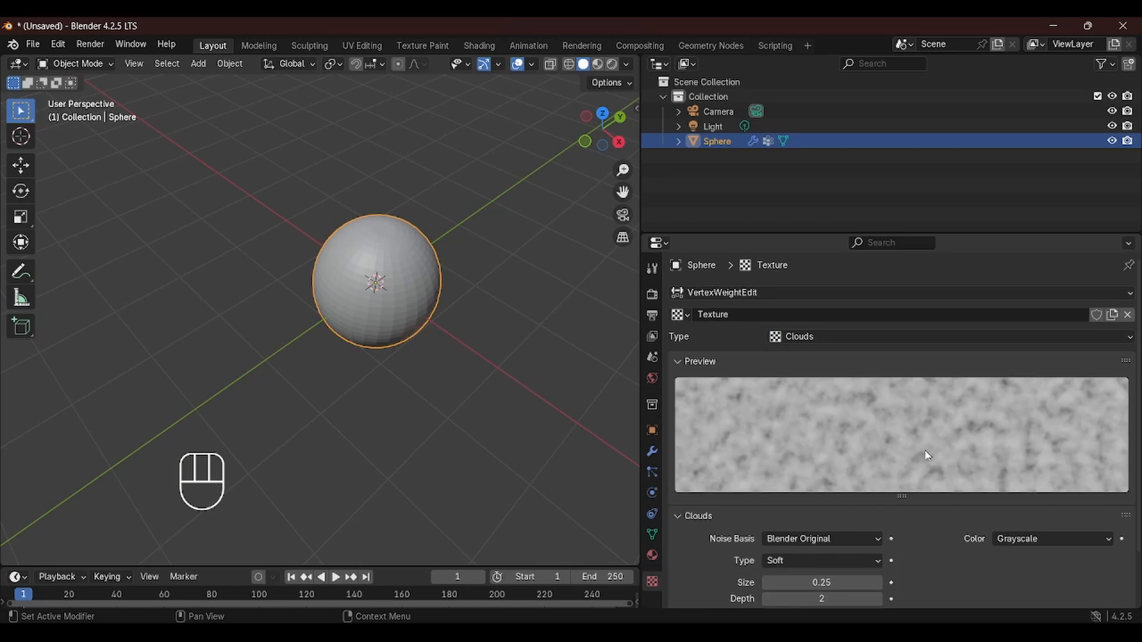
scroll(919, 456, down, 2)
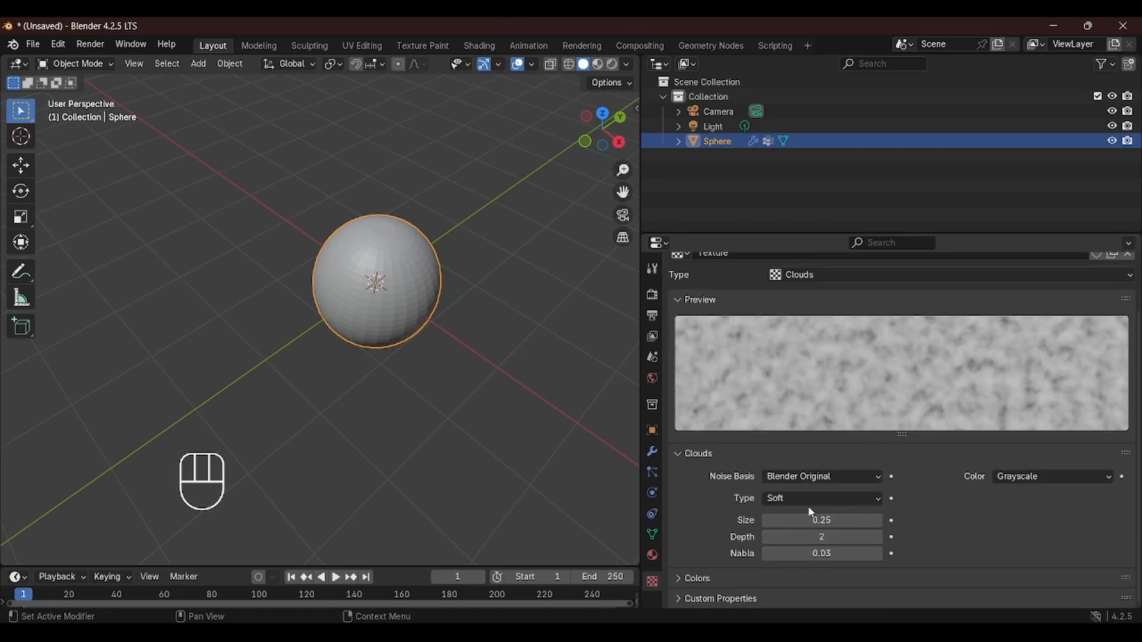
Add a Mask modifier to the sphere below the Vertex Weight Edit modifier
click(652, 451)
scroll(951, 452, down, 5)
scroll(968, 442, down, 1)
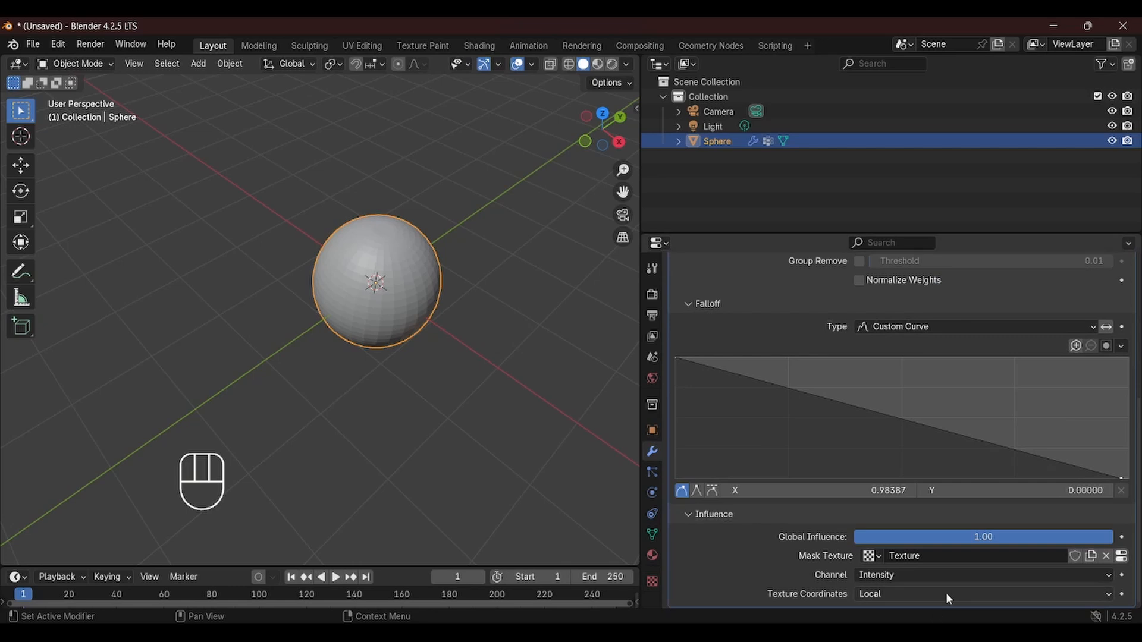
scroll(969, 371, up, 10)
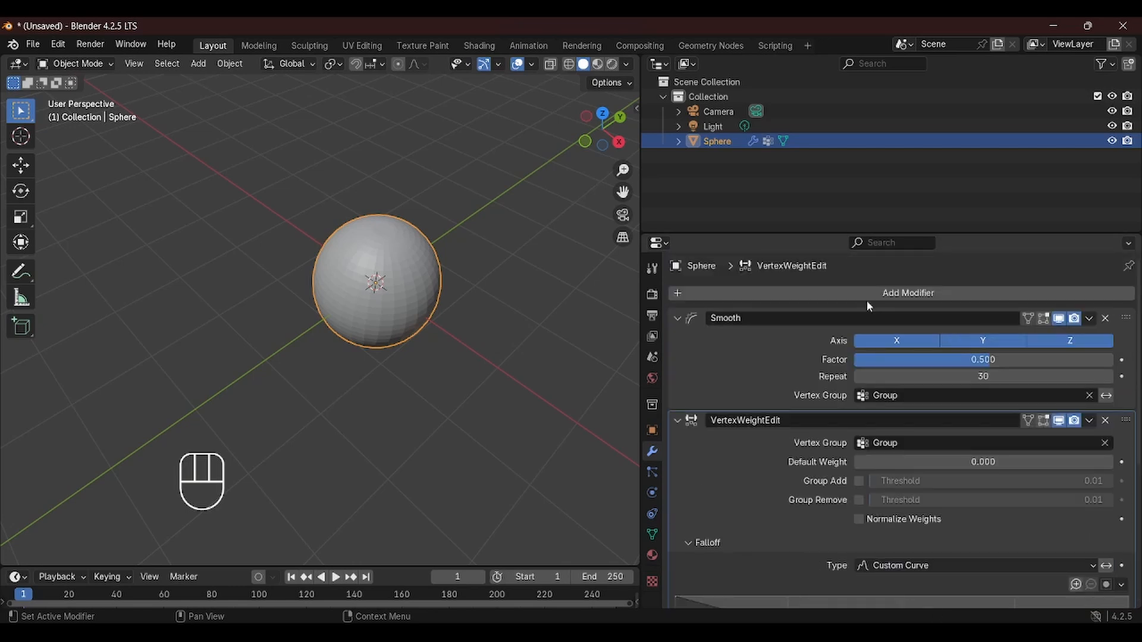
click(866, 301)
click(801, 305)
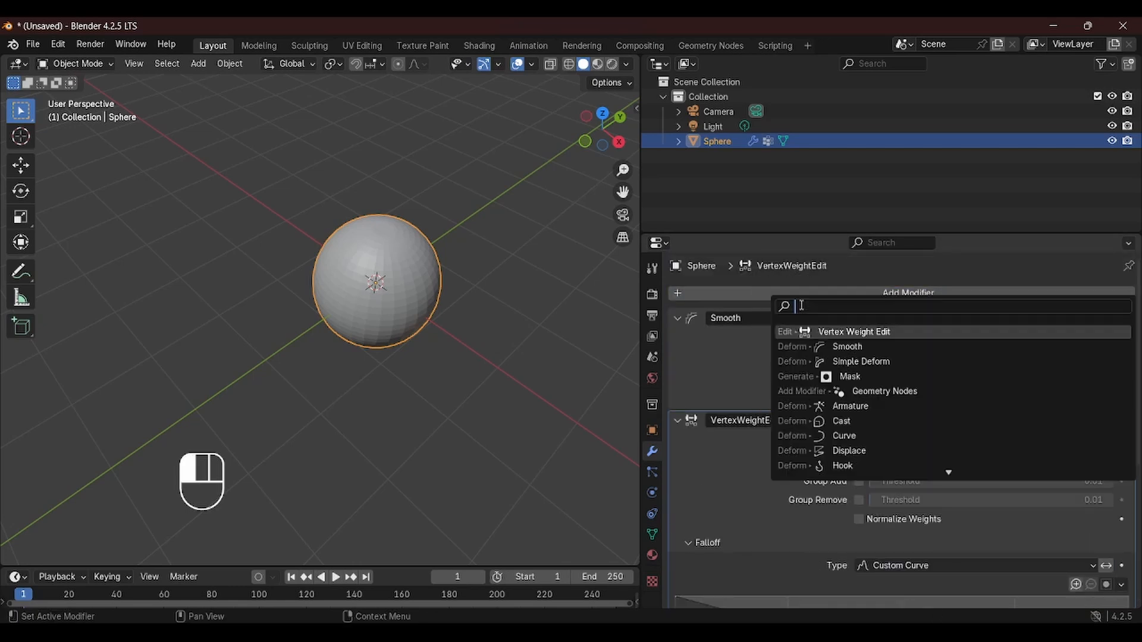
text(mask)
key(Return)
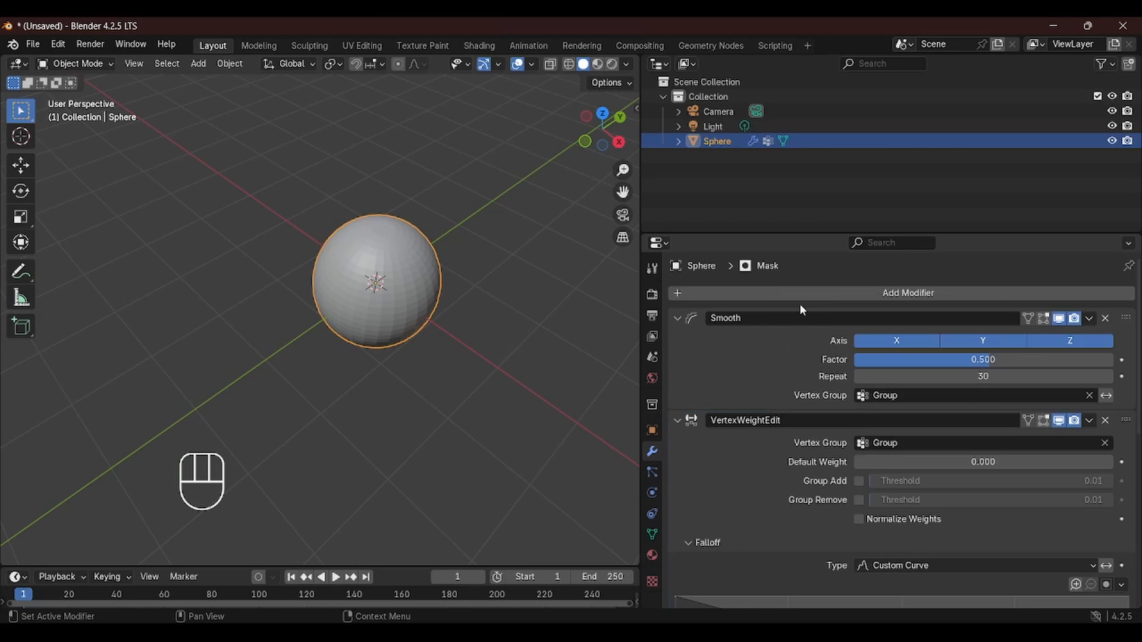
Set the Mask modifier's vertex group to Group
scroll(900, 438, down, 10)
scroll(901, 438, down, 2)
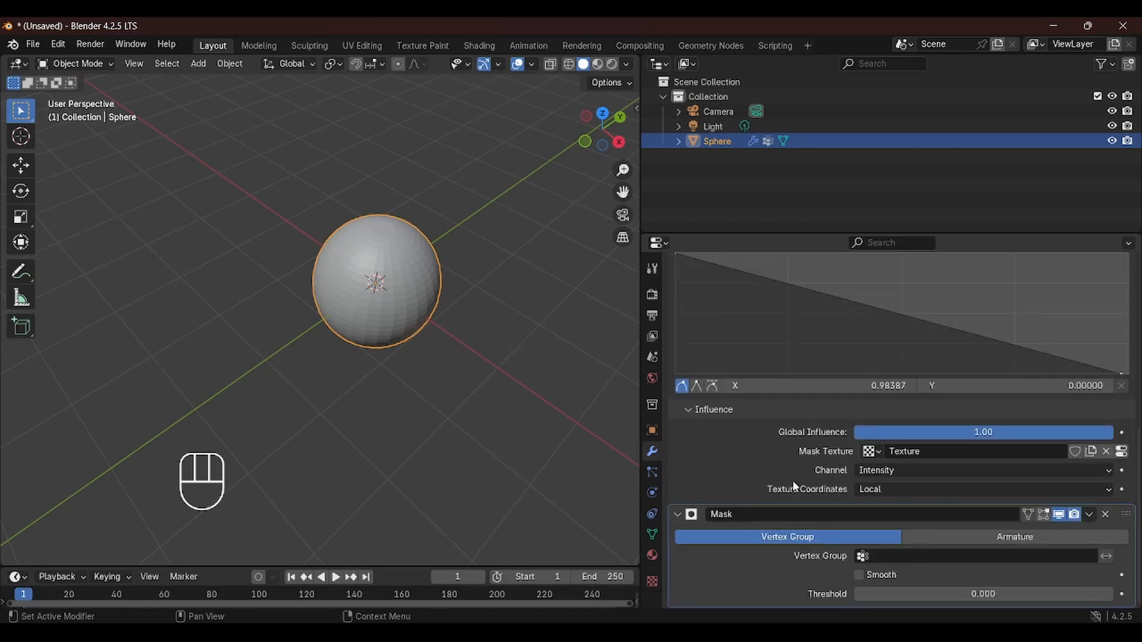
scroll(936, 492, up, 15)
scroll(900, 461, down, 15)
click(924, 555)
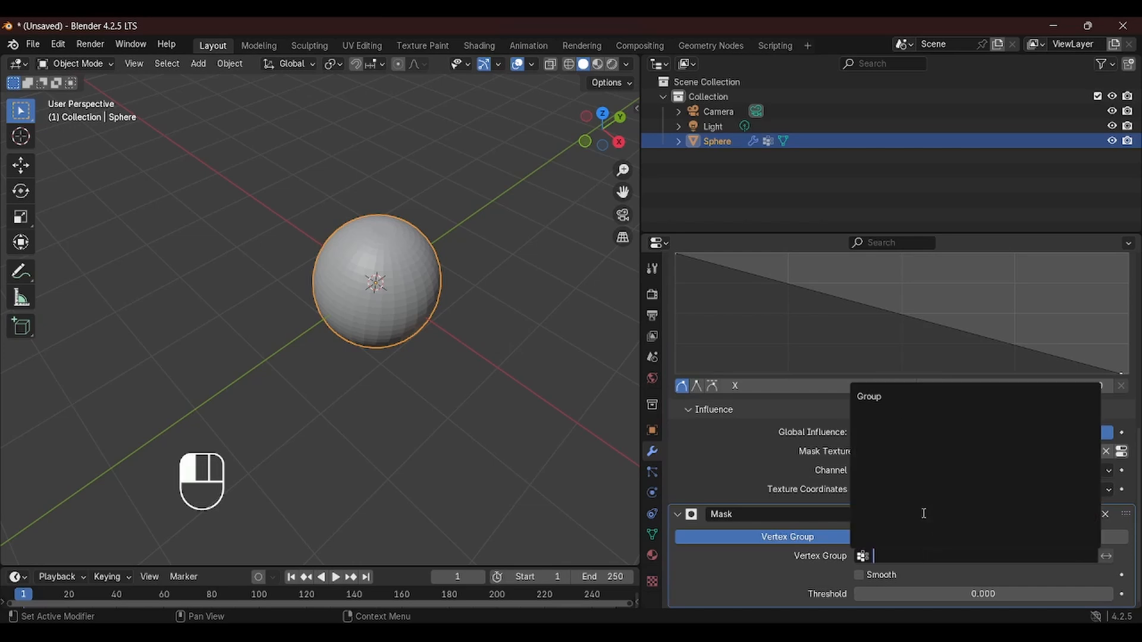
click(874, 397)
Set the Mask modifier's threshold to 0.418
middle_drag(392, 323, 333, 309)
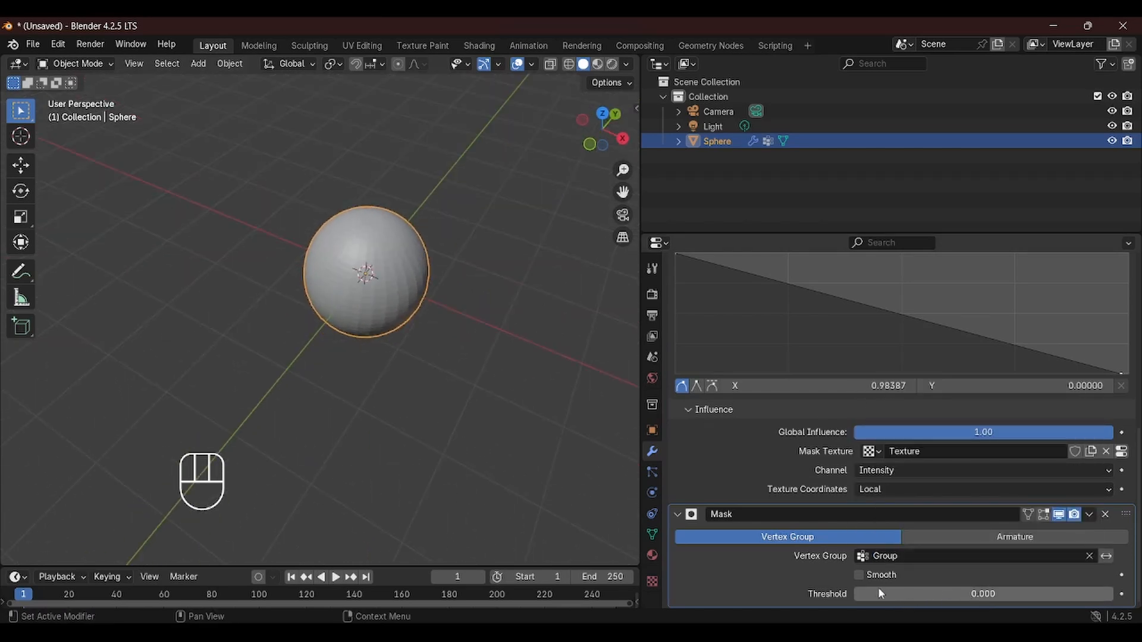
drag(880, 593, 985, 592)
middle_drag(301, 307, 389, 285)
scroll(342, 233, up, 3)
shift+middle_drag(422, 221, 380, 310)
middle_drag(383, 297, 399, 220)
mouse_move(957, 594)
mouse_down()
mouse_move(973, 594)
mouse_move(961, 594)
mouse_up()
middle_drag(280, 244, 280, 310)
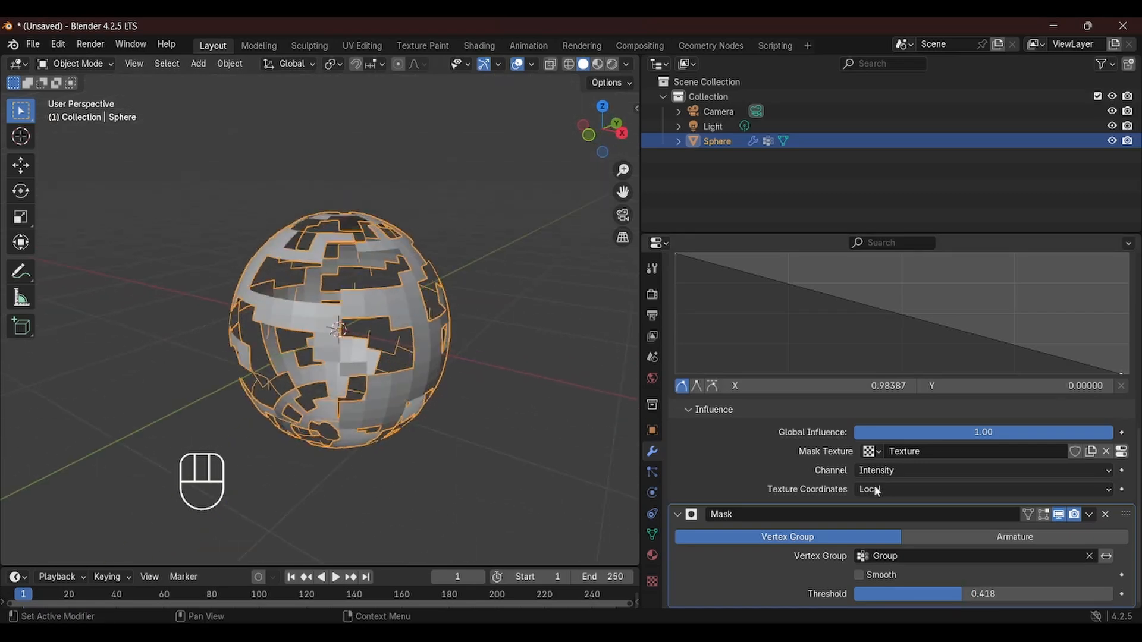
Add a Simple Deform modifier to the sphere
scroll(915, 309, up, 10)
click(898, 296)
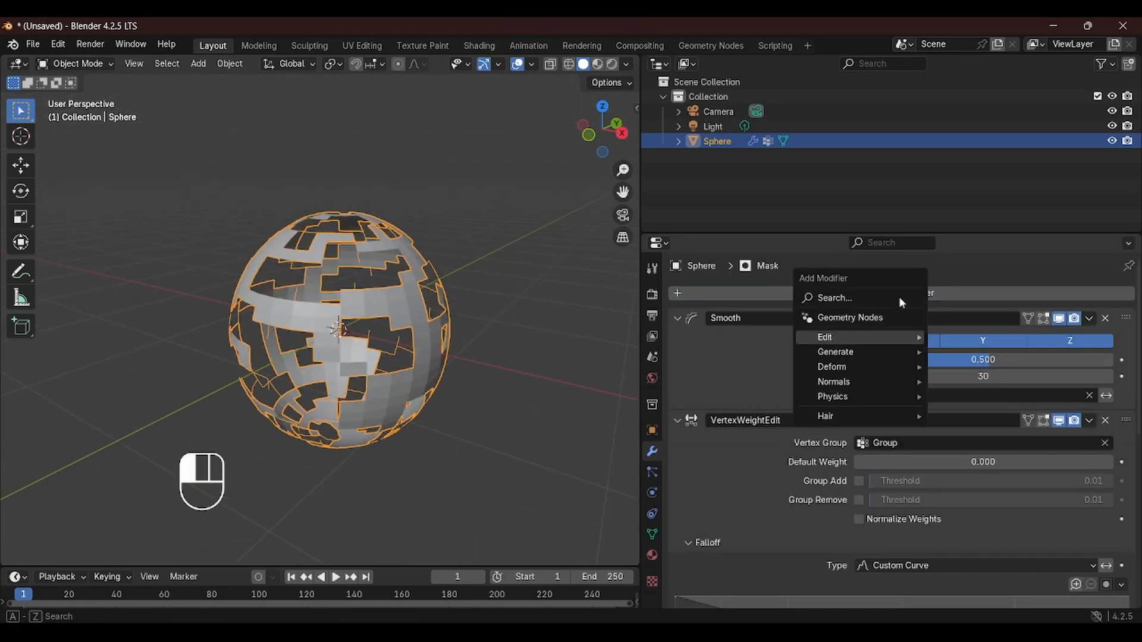
click(824, 300)
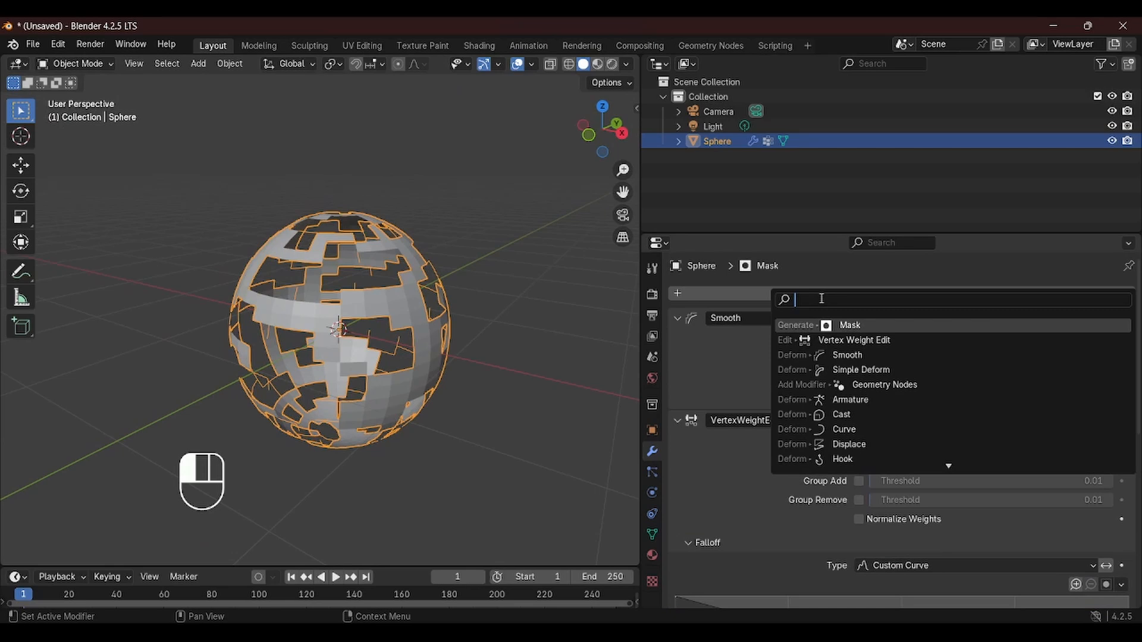
text(simp)
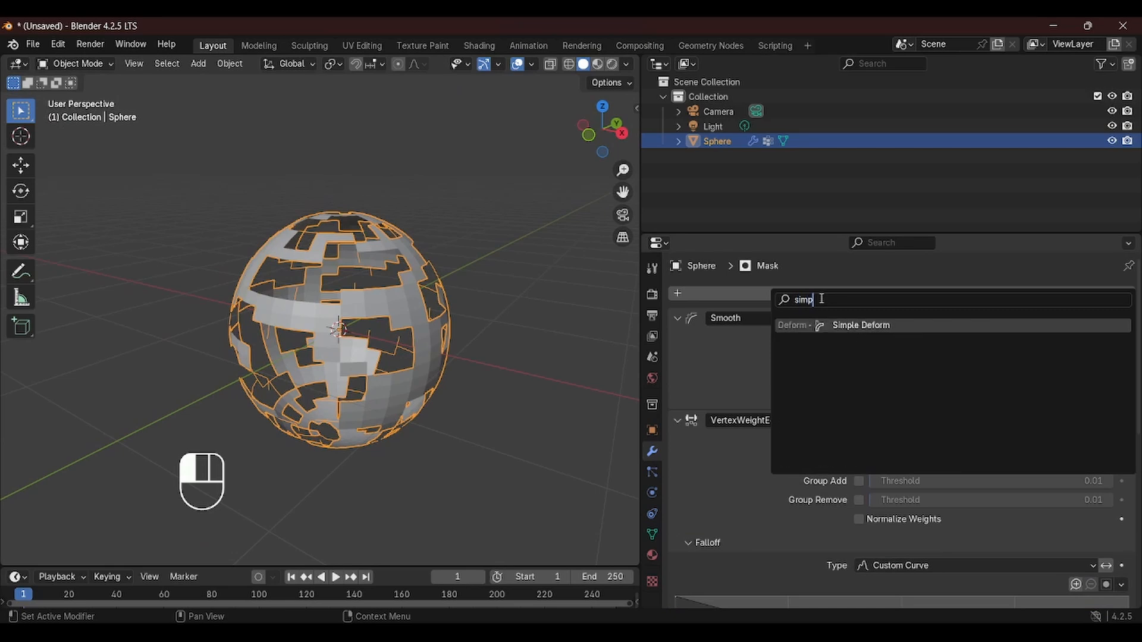
key(Return)
scroll(830, 330, down, 15)
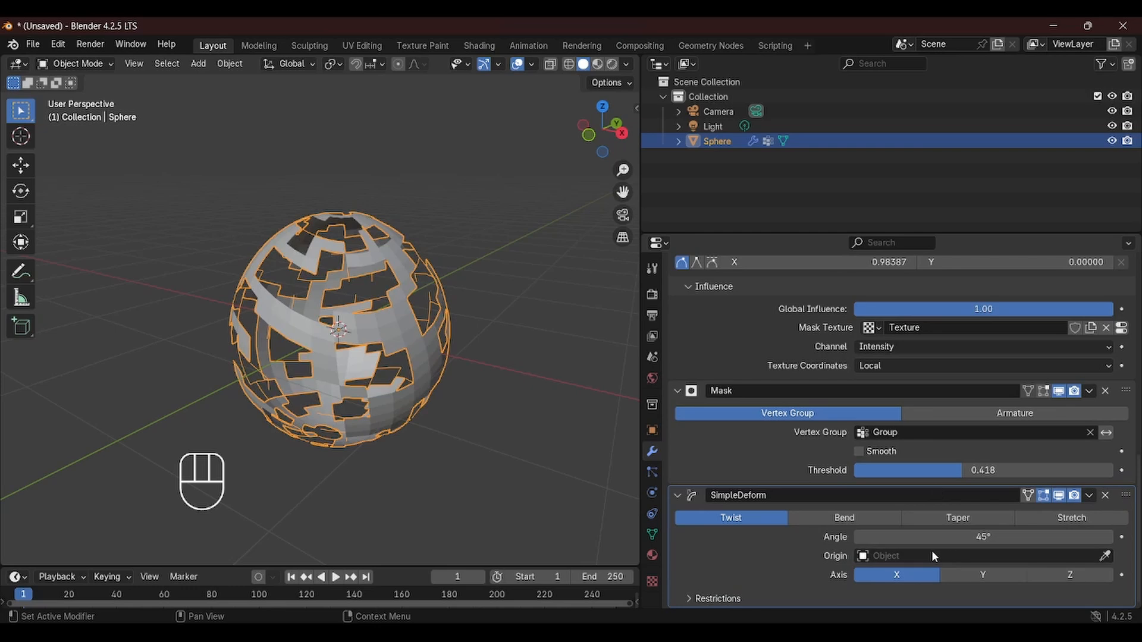
Set the Simple Deform twist angle to 360° and its axis to Z
drag(931, 537, 880, 583)
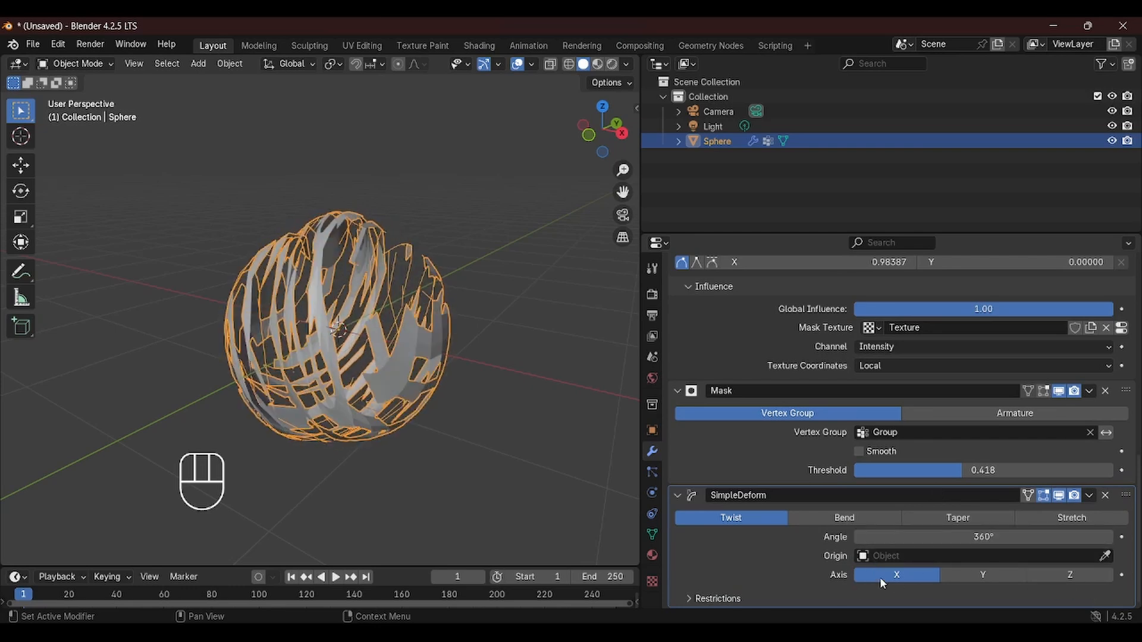
middle_drag(256, 309, 275, 310)
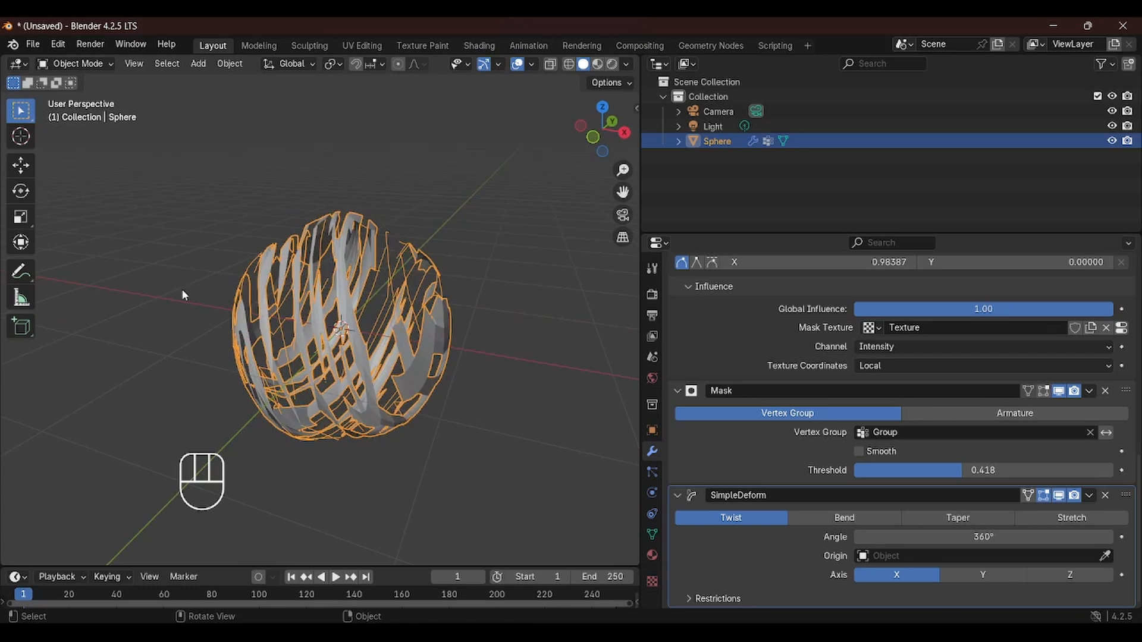
click(1090, 580)
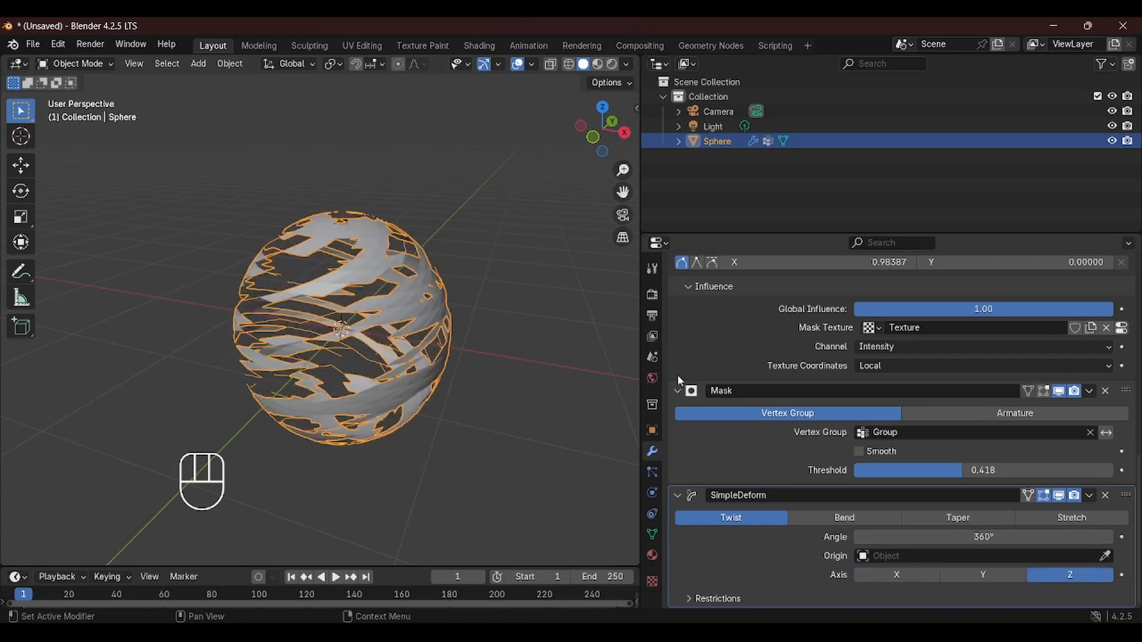
middle_drag(536, 285, 476, 178)
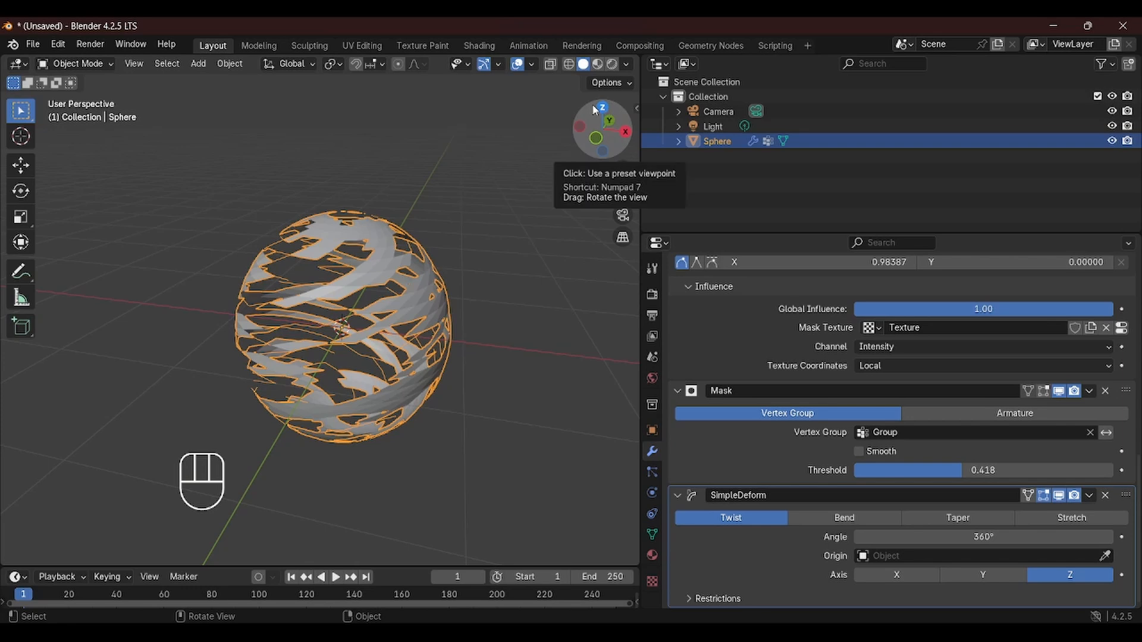
middle_drag(389, 334, 387, 313)
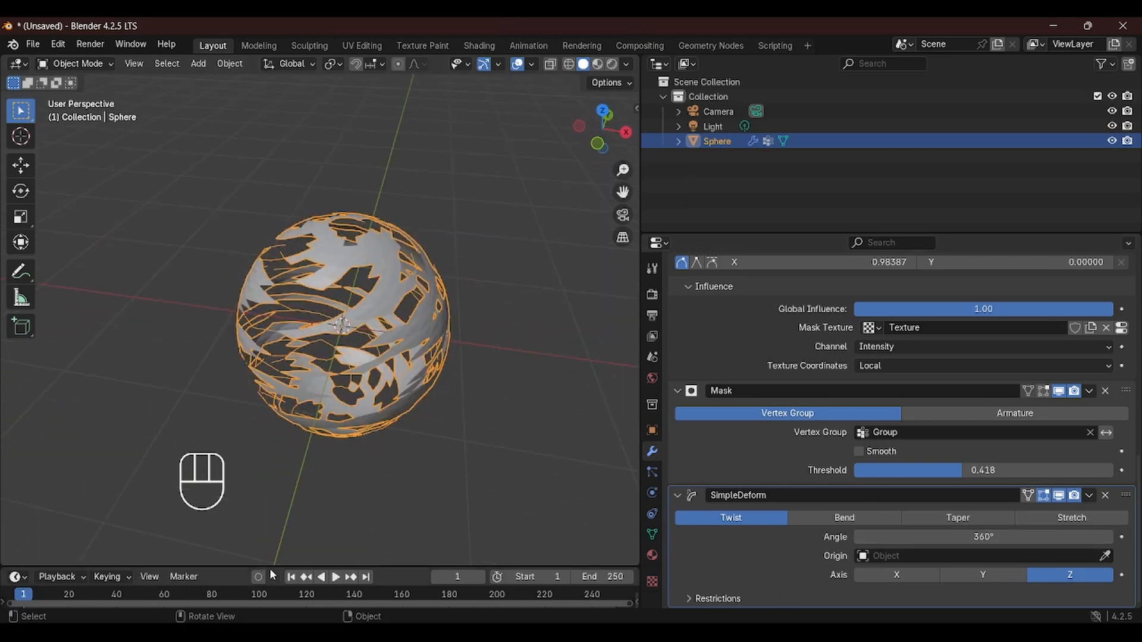
drag(641, 363, 901, 362)
mouse_move(547, 272)
shift+middle_down()
mouse_move(531, 321)
mouse_move(544, 279)
shift+middle_up()
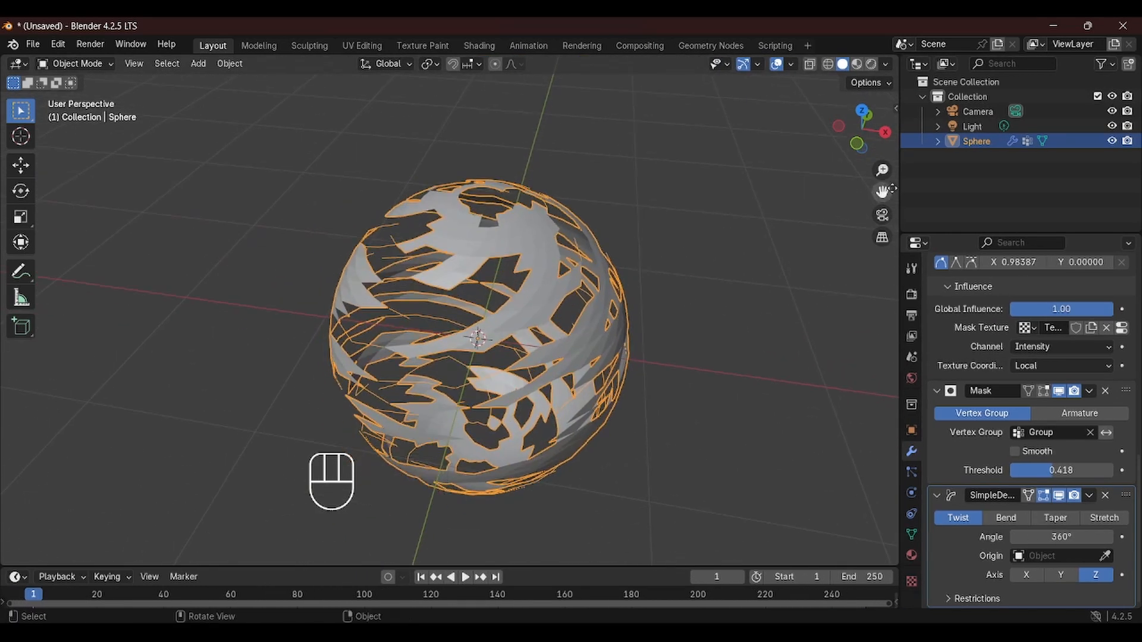
Create a new collection named mesh and move the Sphere into it
click(1002, 160)
right_click(1003, 159)
click(1003, 159)
double_click(1003, 156)
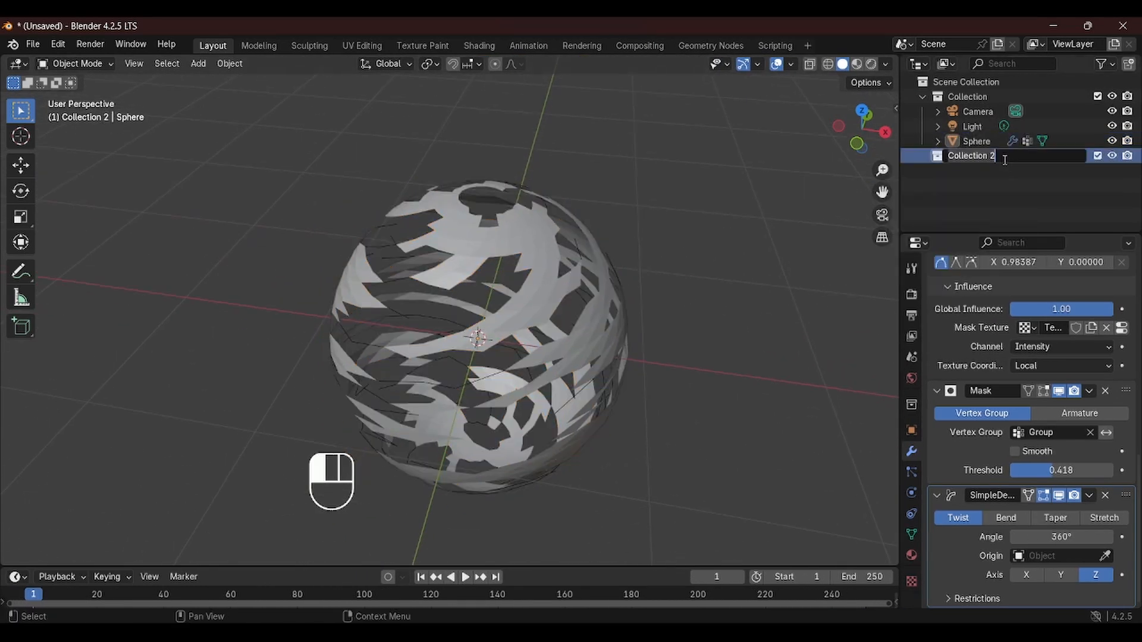
text(mesh)
key(Return)
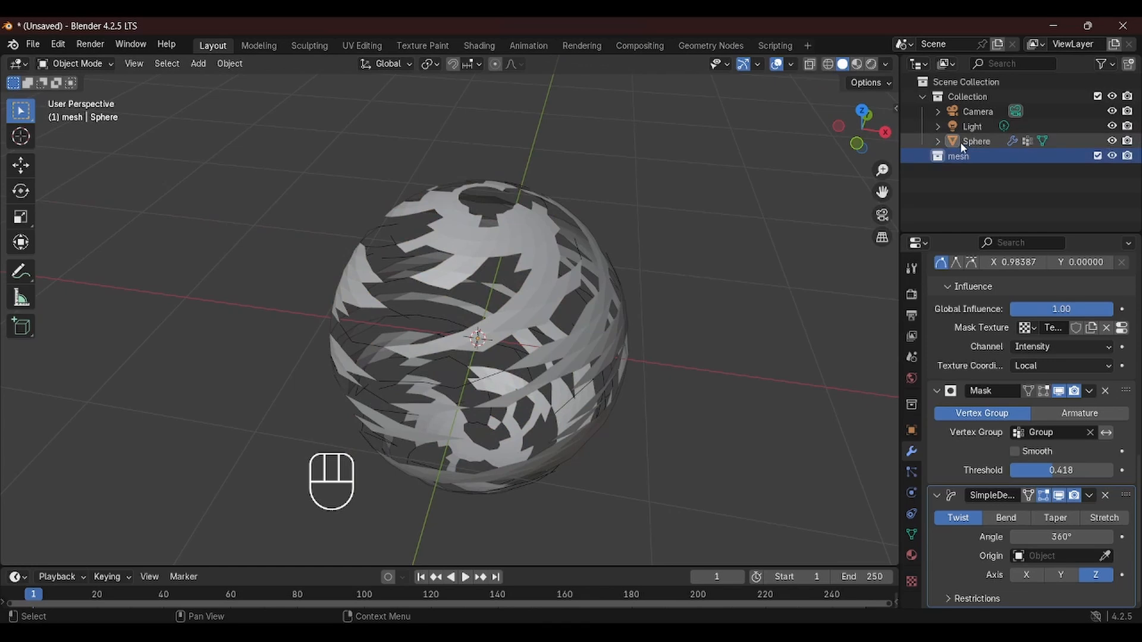
drag(959, 141, 946, 157)
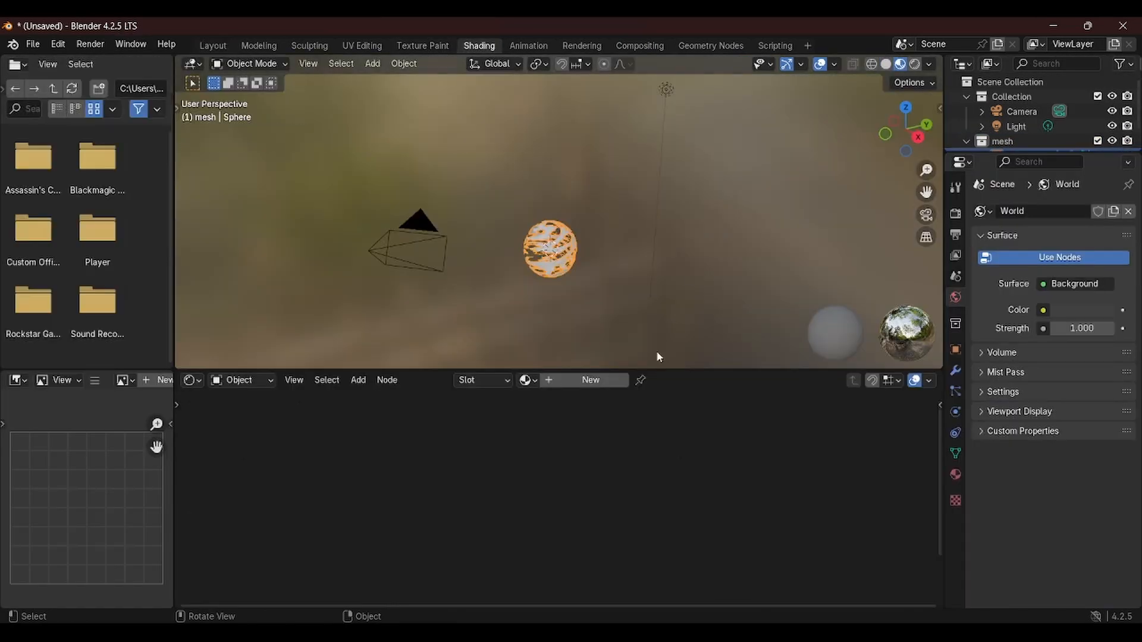
In the Shading workspace, assign the existing Material to the sphere
shift+middle_drag(554, 280, 547, 234)
click(529, 381)
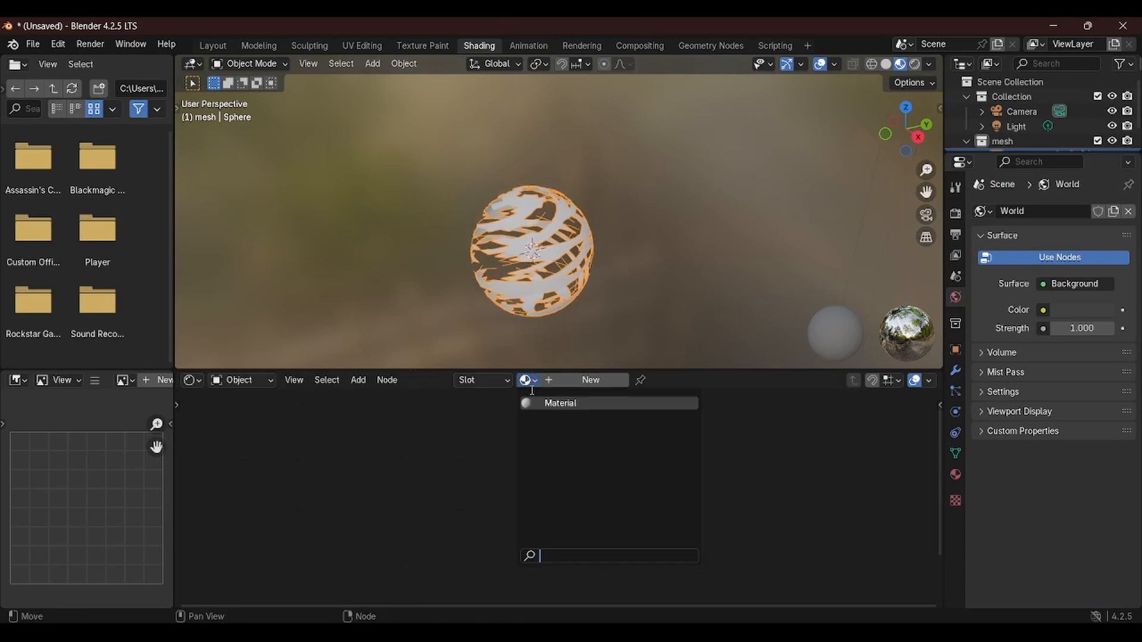
click(537, 403)
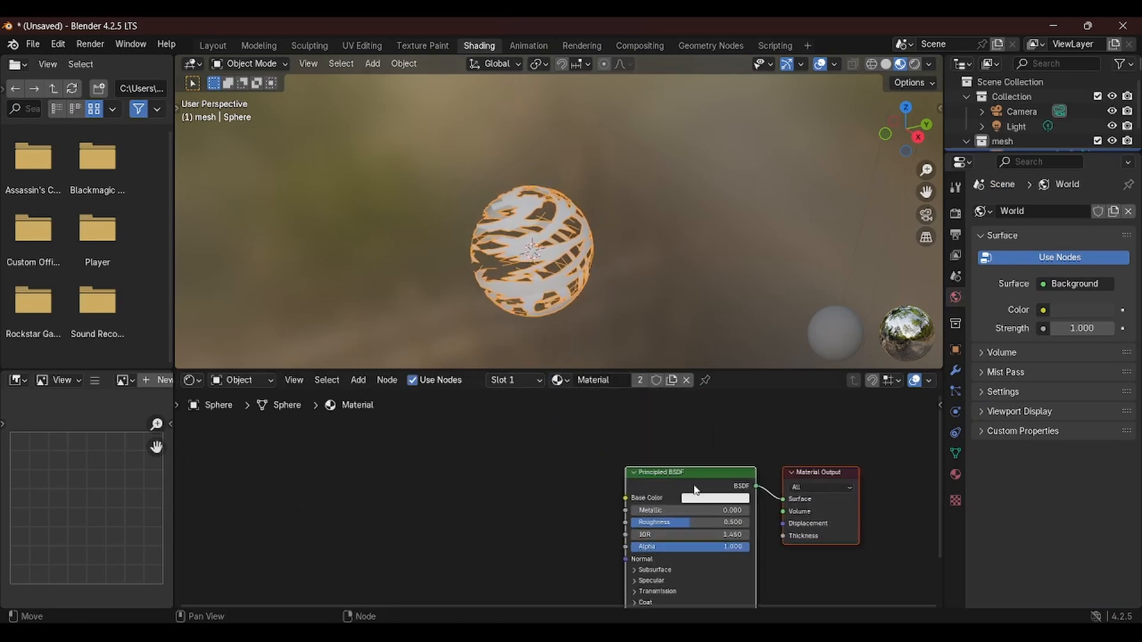
Add a Color Ramp node to the sphere's material and set its interpolation to Constant
key(shift+a)
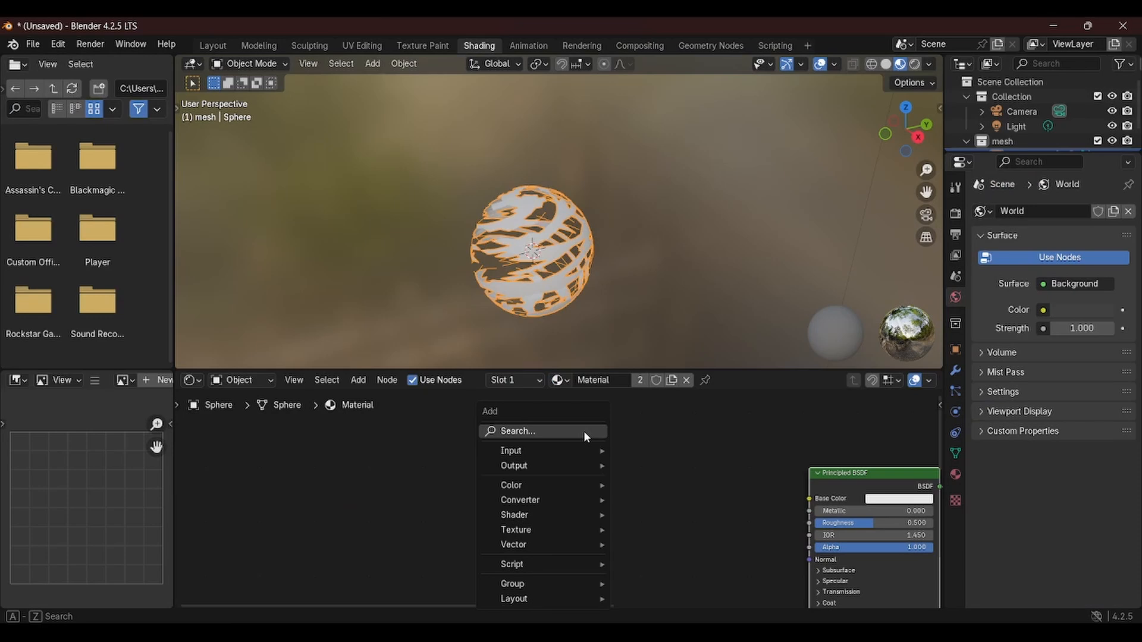
click(583, 430)
text(color)
key(Down)
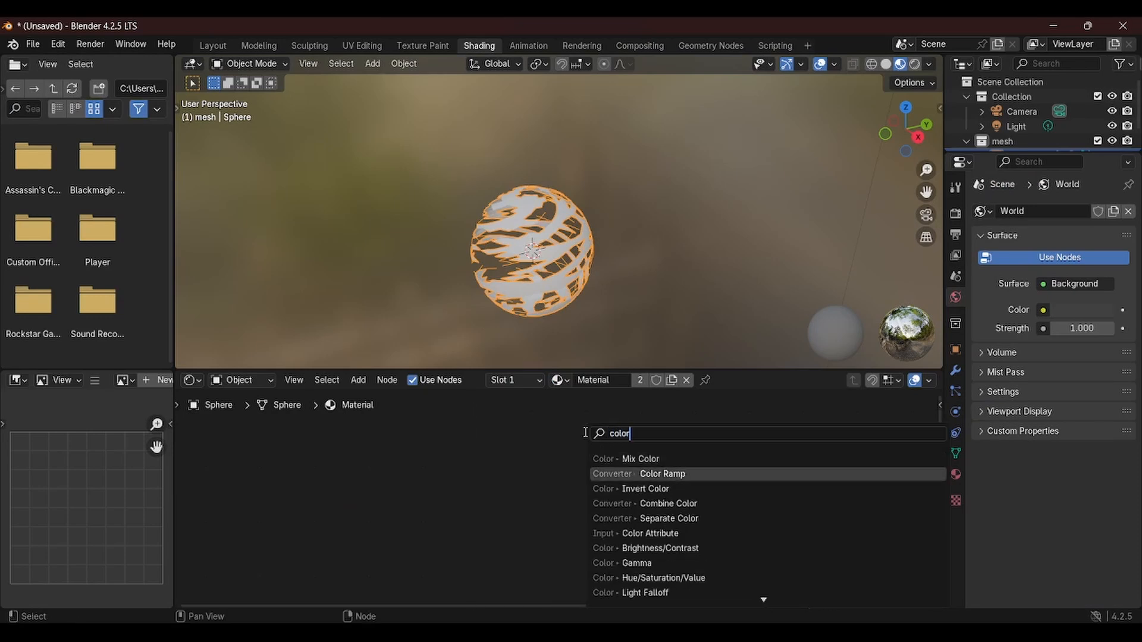
key(Return)
click(585, 434)
drag(664, 471, 551, 484)
click(578, 492)
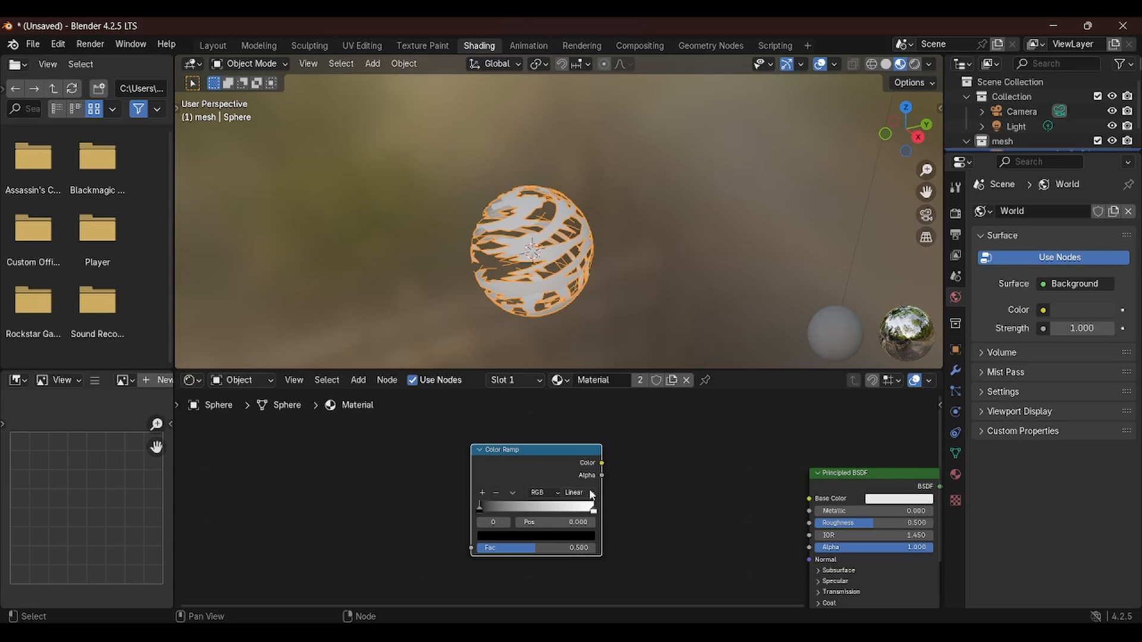
click(569, 564)
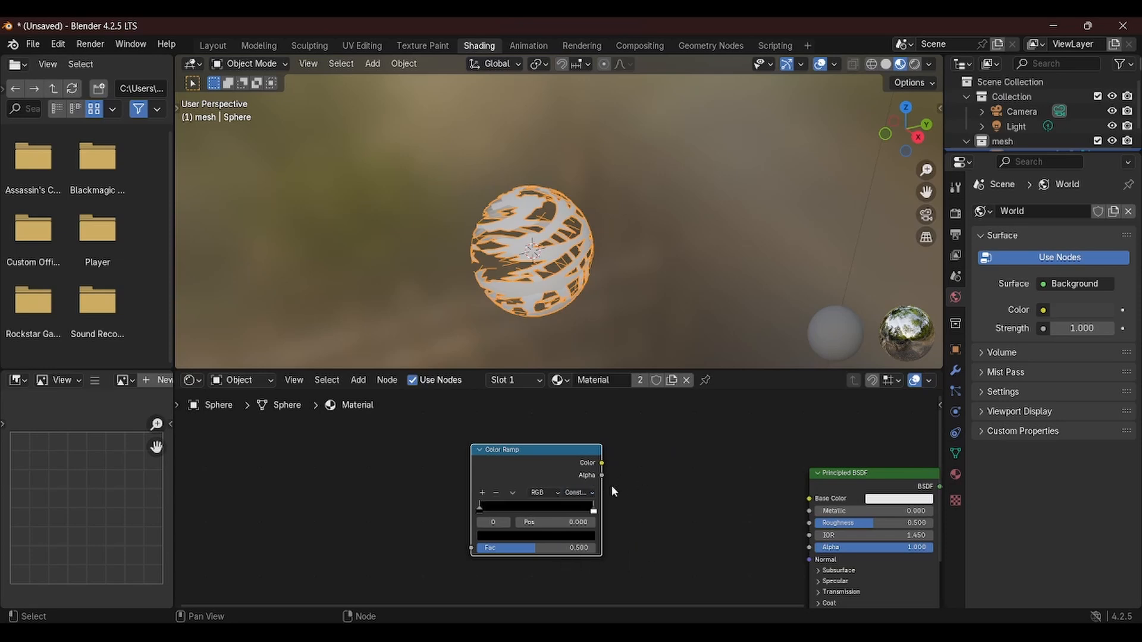
Move the white color stop to about 0.353 and color the first stop blue
key(g)
click(586, 514)
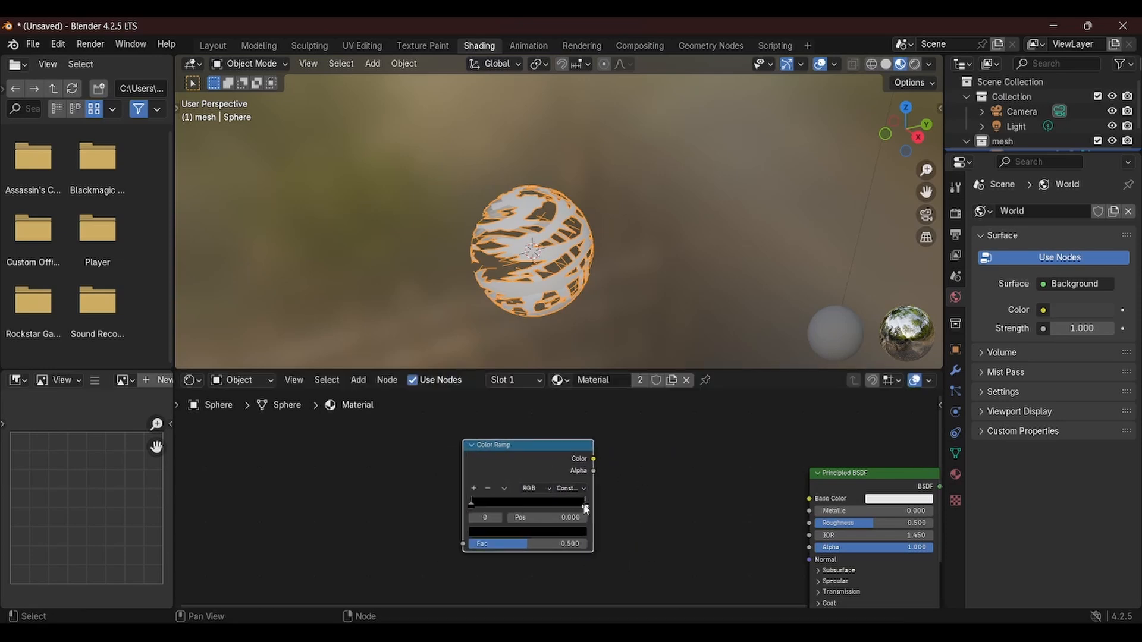
drag(586, 510, 510, 508)
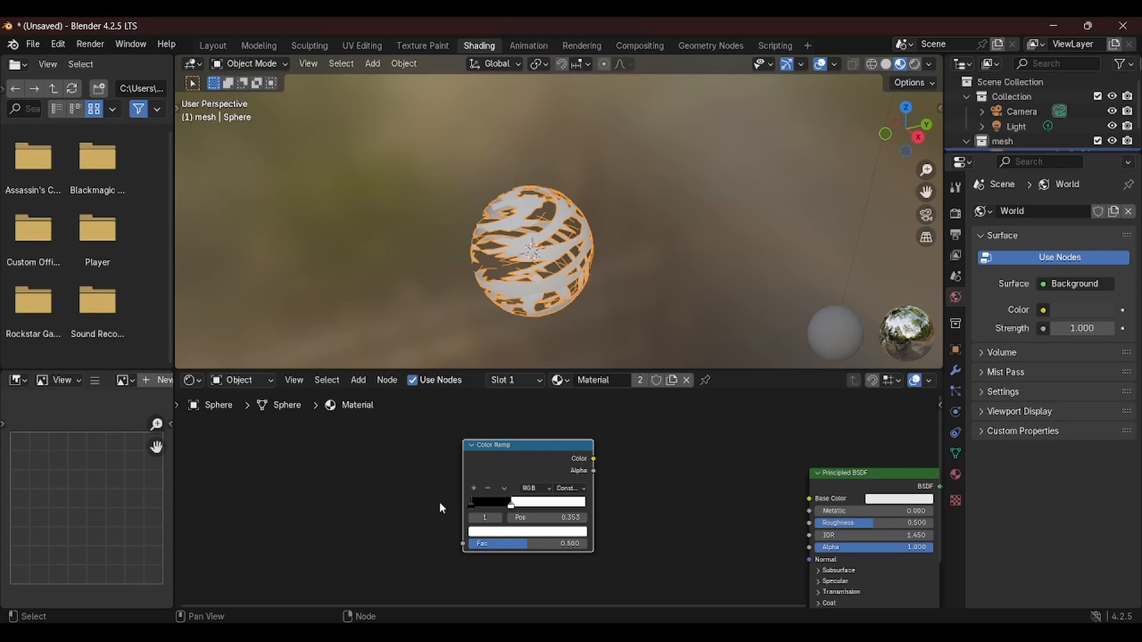
click(471, 506)
click(506, 532)
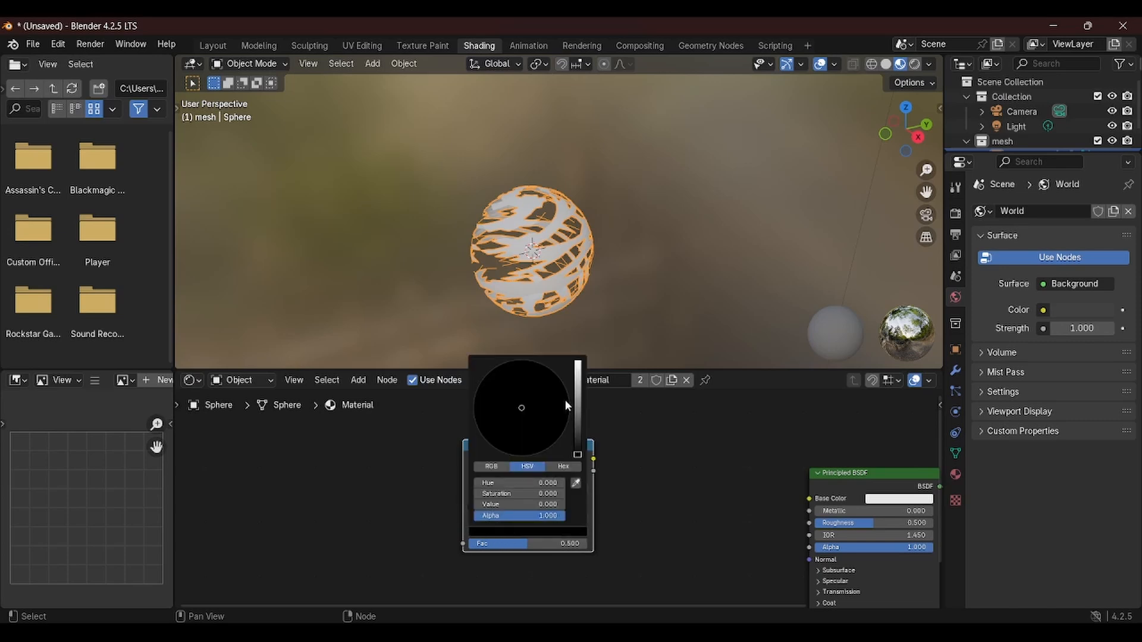
drag(576, 426, 577, 364)
click(558, 391)
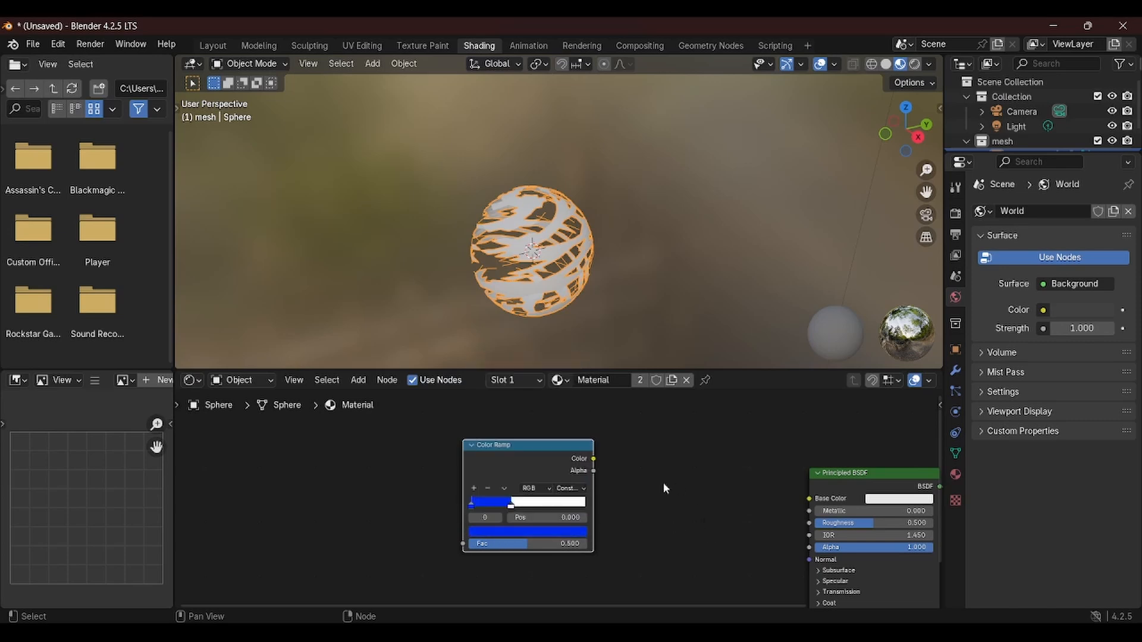
Color the second color stop cyan
click(511, 506)
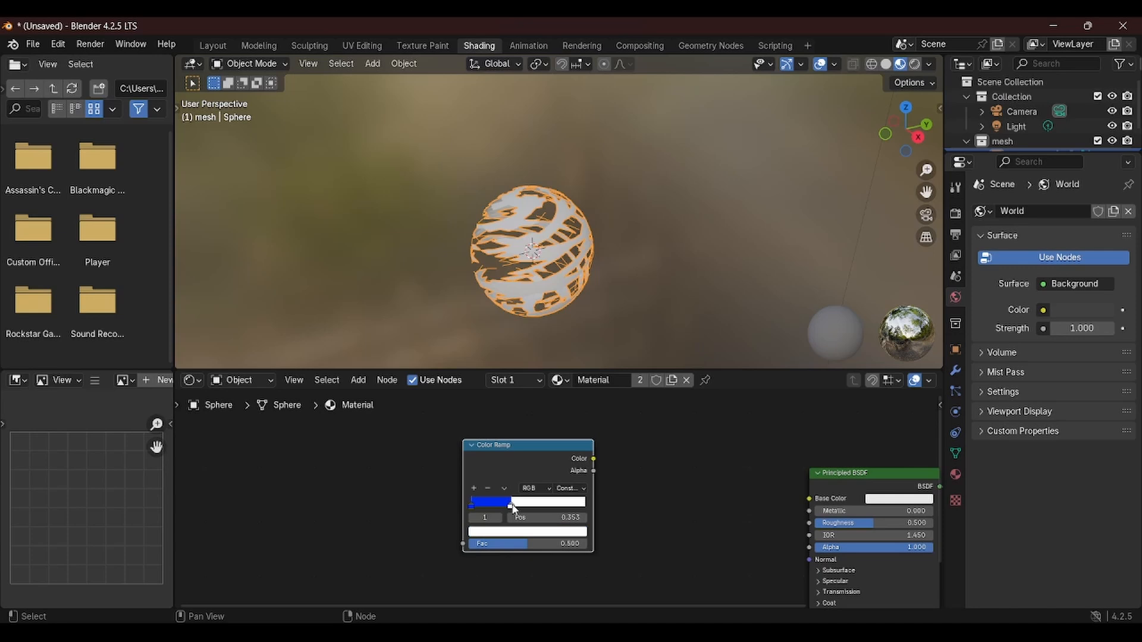
click(540, 533)
click(533, 385)
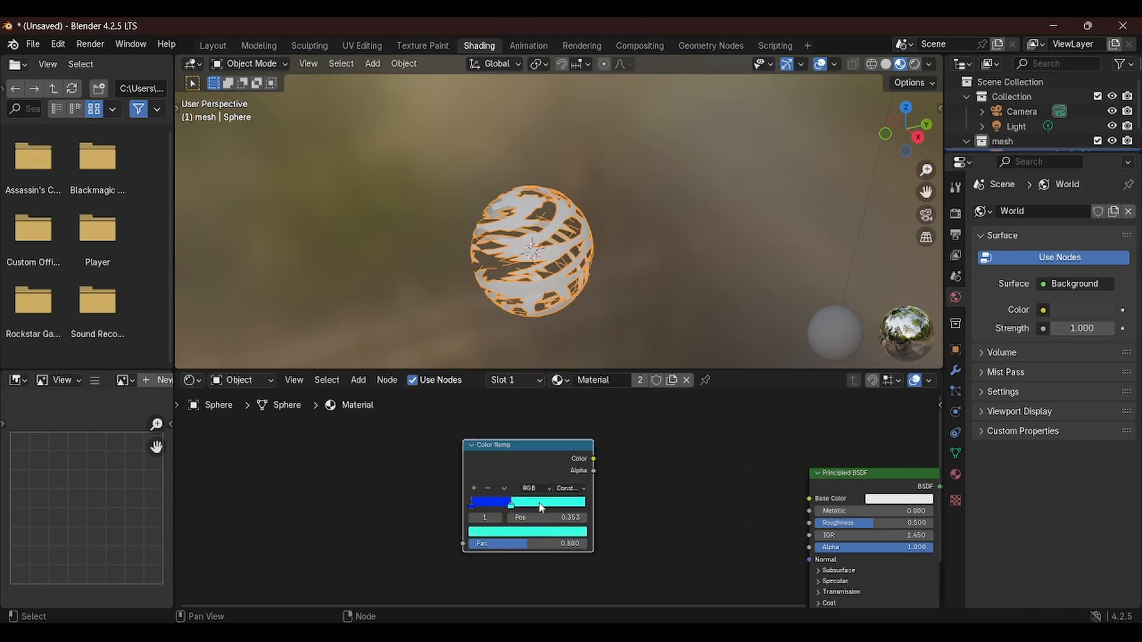
Add a third color stop at about 0.529 and color it light blue
click(474, 488)
click(524, 531)
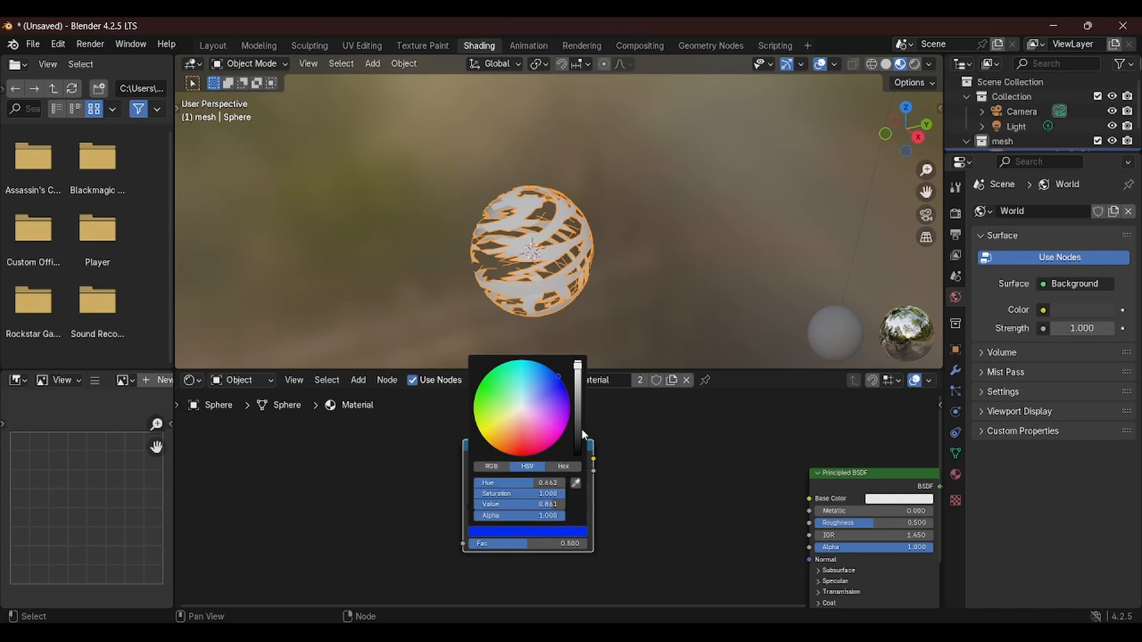
drag(536, 397, 534, 373)
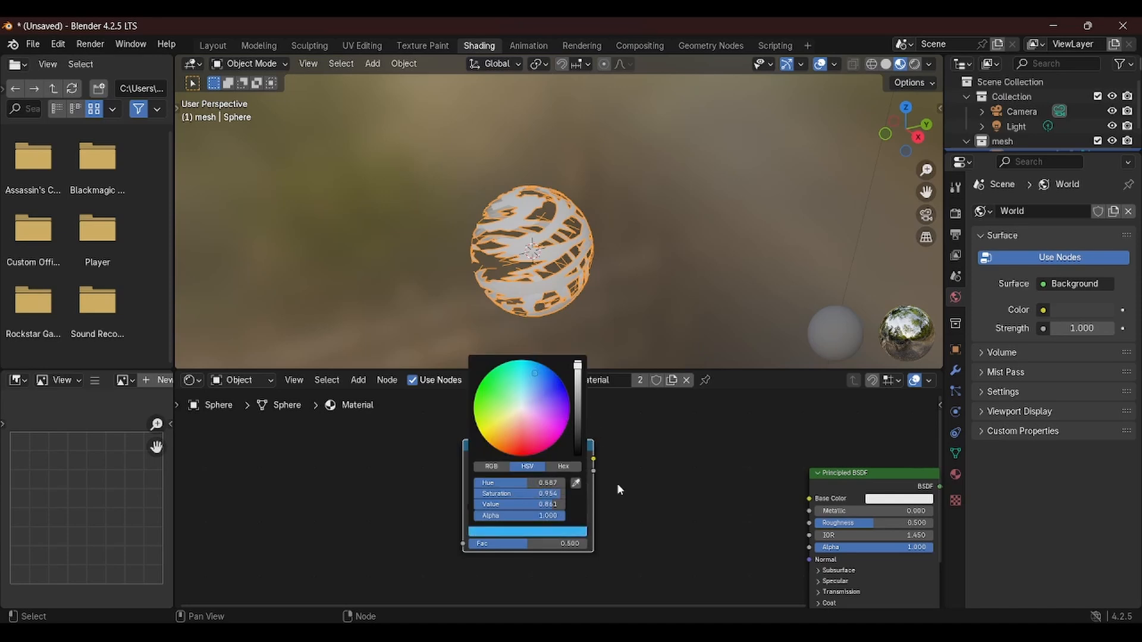
mouse_move(604, 485)
middle_down()
mouse_move(657, 460)
mouse_move(613, 460)
mouse_move(601, 484)
middle_up()
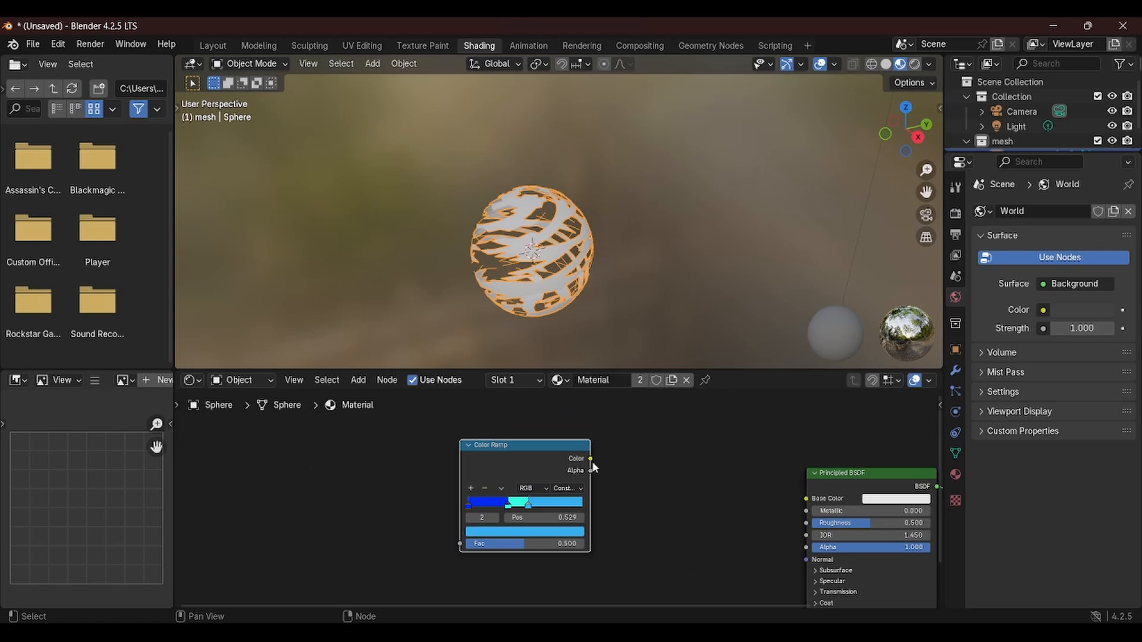
Connect the Color Ramp's Color output to the Principled BSDF's Base Color
drag(590, 459, 804, 500)
middle_drag(759, 511, 563, 499)
scroll(572, 562, down, 3)
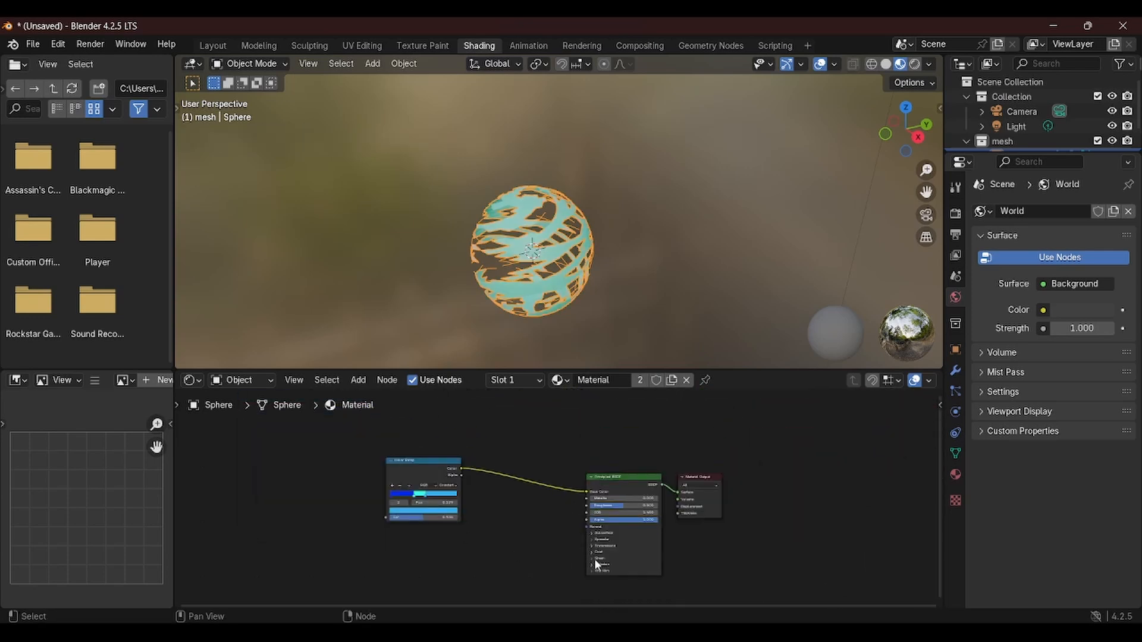
scroll(596, 565, up, 4)
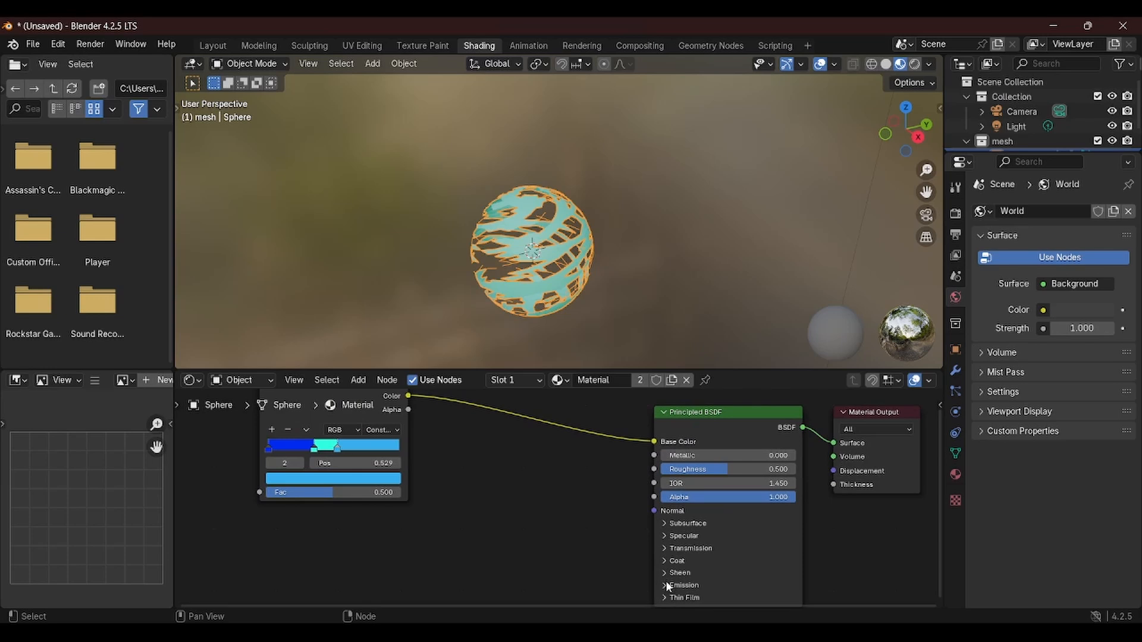
Expand the Emission section and connect the Color Ramp's Color output to the Emission Color
click(664, 585)
middle_drag(680, 551, 734, 519)
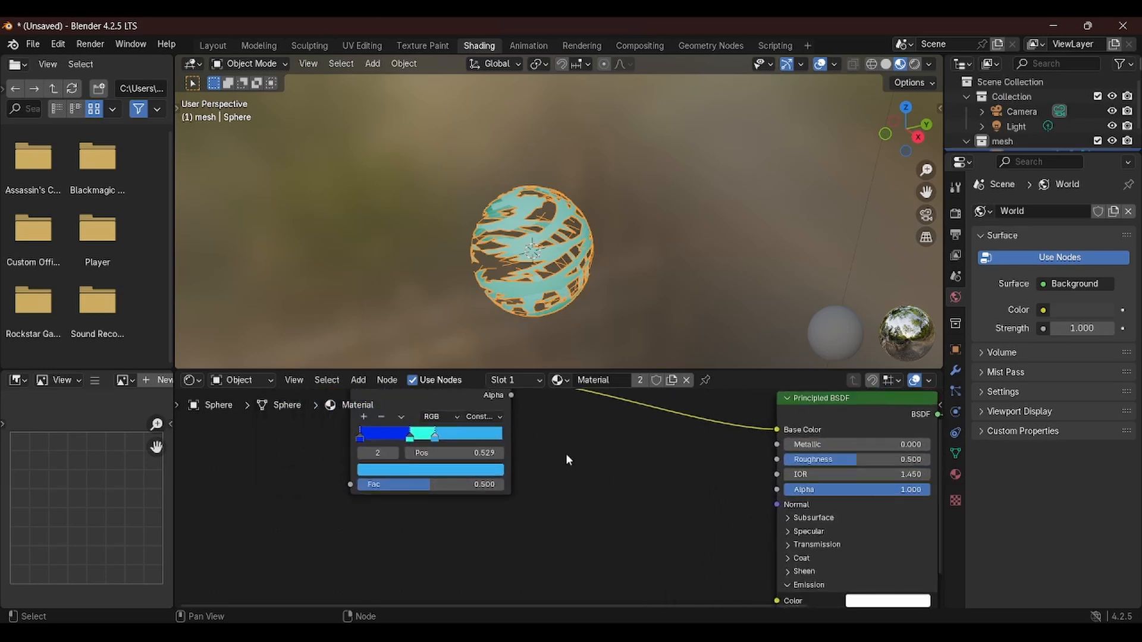
scroll(639, 472, down, 3)
middle_drag(652, 470, 583, 468)
scroll(513, 447, up, 2)
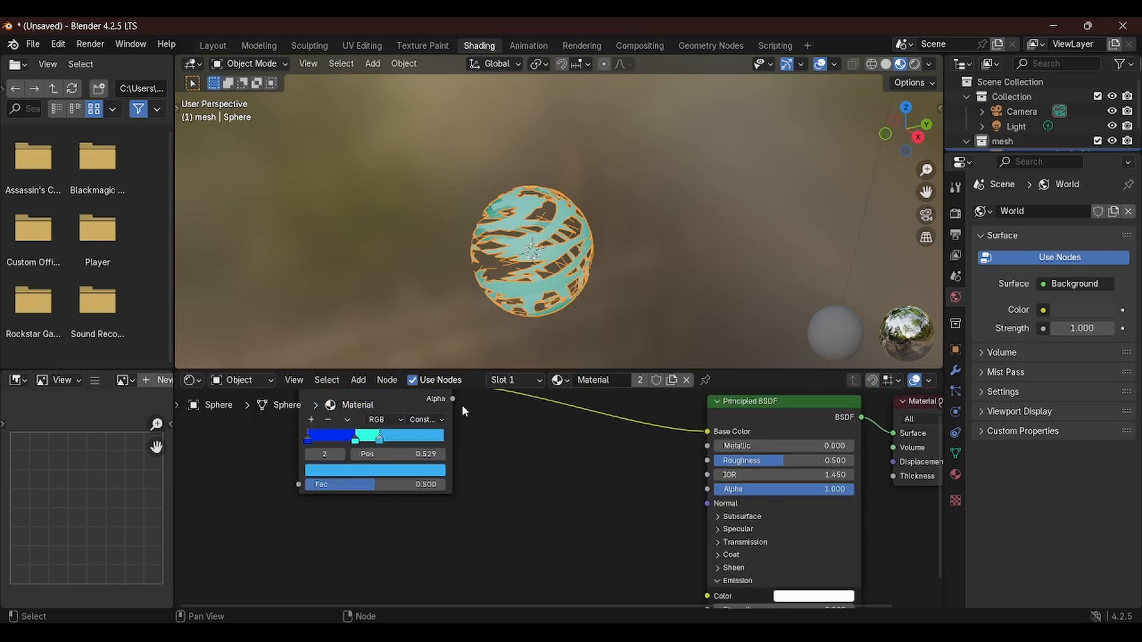
scroll(634, 509, down, 1)
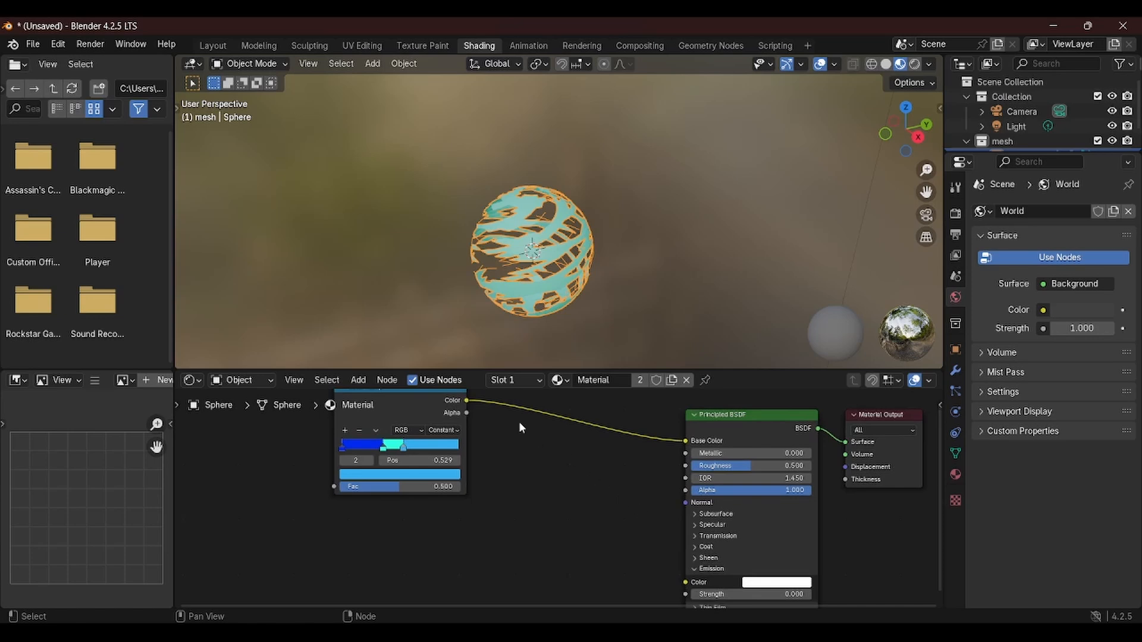
drag(467, 403, 695, 560)
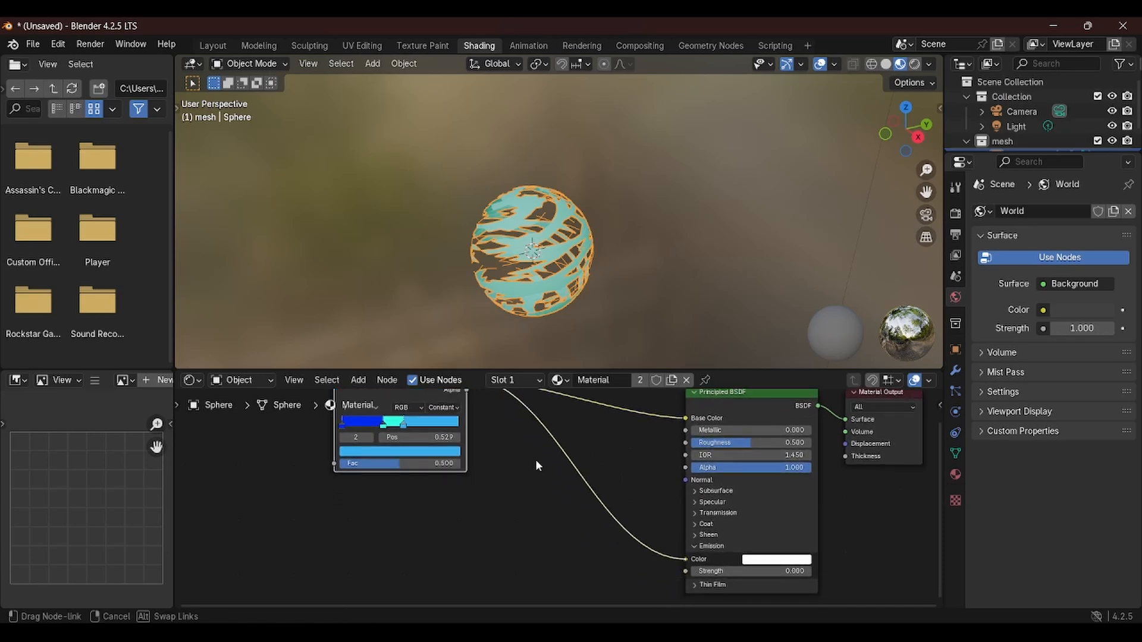
Set the emission strength to 0.2
scroll(443, 479, up, 1)
middle_drag(443, 481, 395, 469)
scroll(394, 469, down, 2)
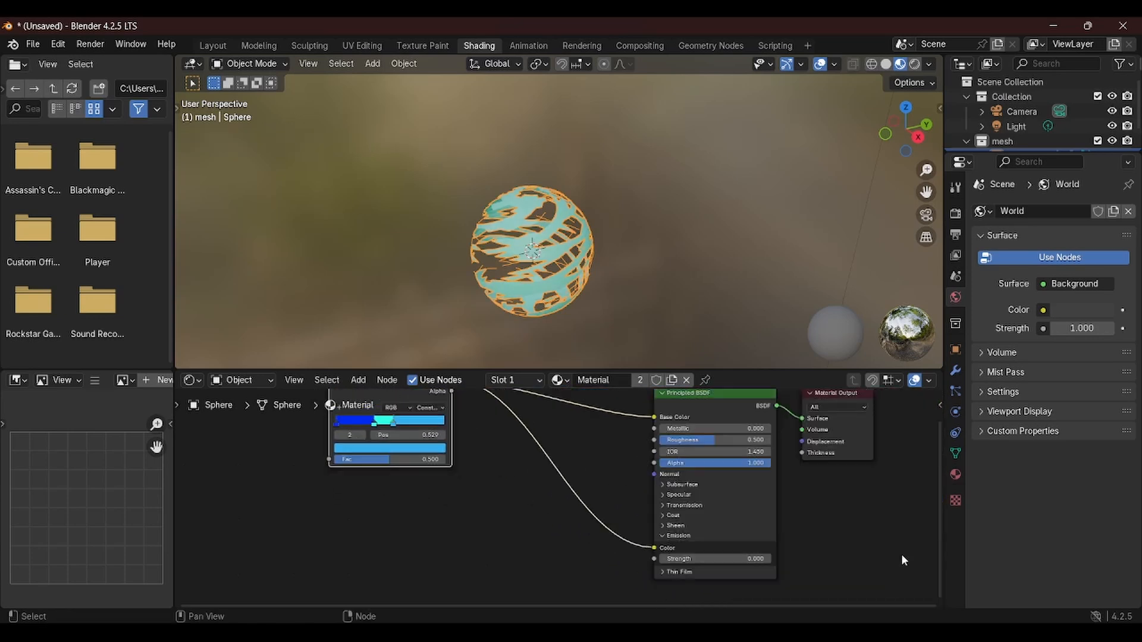
click(765, 558)
click(765, 557)
Move the second color stop of the Color Ramp to about 0.256
scroll(511, 205, down, 1)
middle_drag(504, 200, 488, 212)
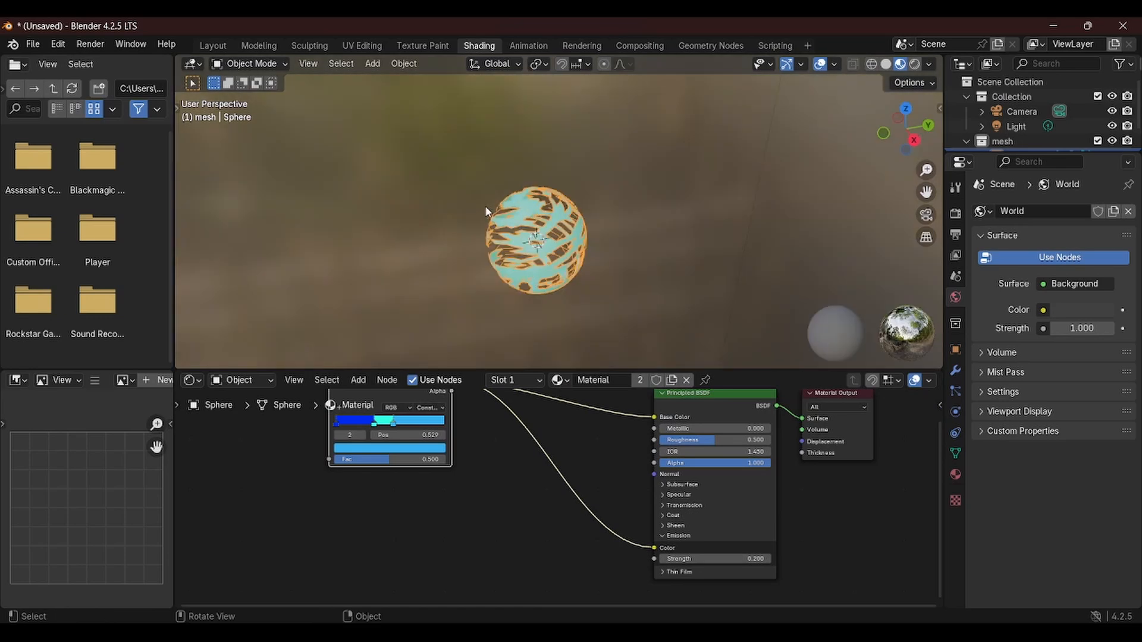
scroll(490, 187, up, 9)
scroll(424, 229, down, 5)
shift+middle_drag(457, 309, 528, 280)
scroll(493, 279, down, 2)
drag(374, 428, 369, 430)
drag(369, 426, 358, 429)
middle_drag(373, 480, 598, 551)
middle_drag(666, 244, 632, 243)
scroll(632, 243, up, 3)
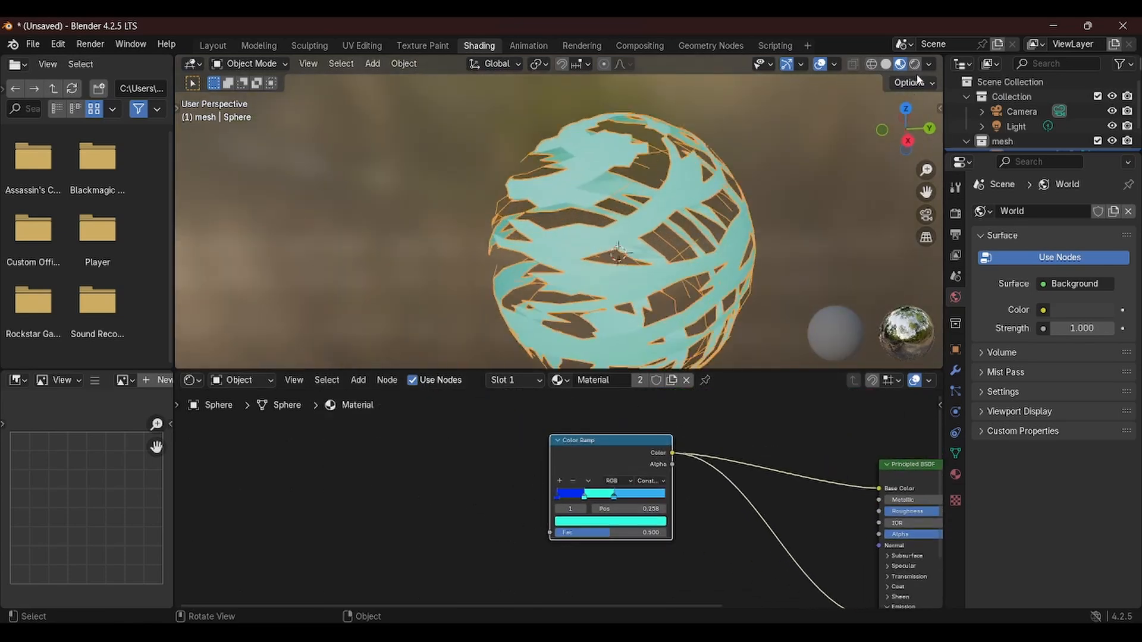
Switch the viewport to rendered shading and add a Diffuse BSDF node
click(914, 65)
shift+middle_drag(705, 235, 629, 217)
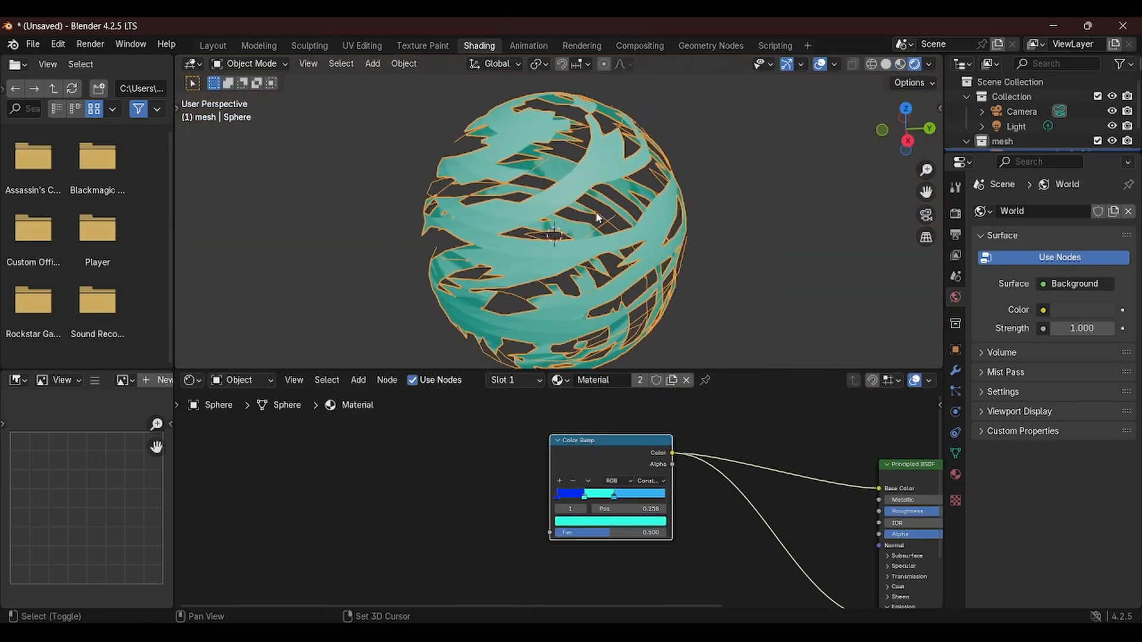
key(shift+a)
key(shift+a)
click(340, 444)
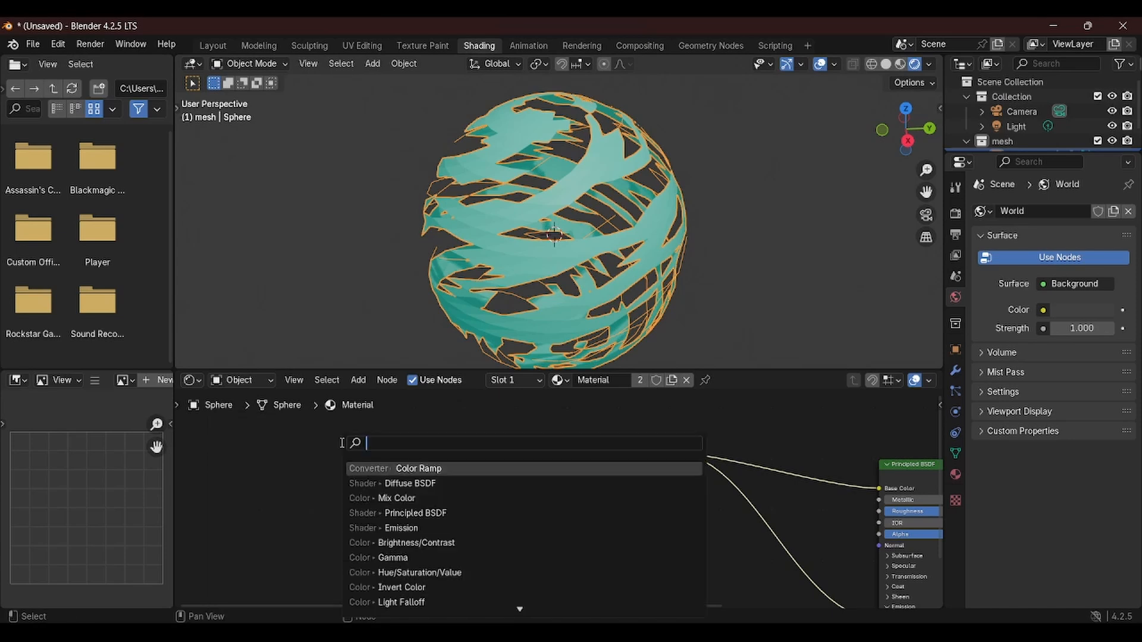
click(409, 483)
click(328, 455)
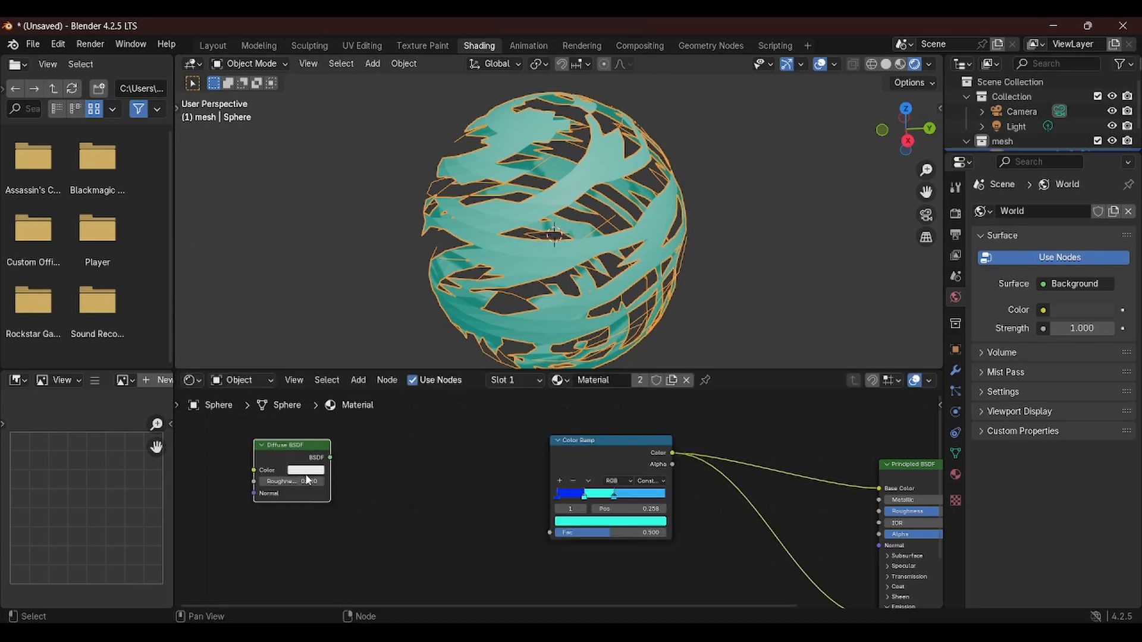
Add a Shader to RGB node fed by the Diffuse BSDF and connect its Color to the Color Ramp's Fac
drag(328, 455, 450, 473)
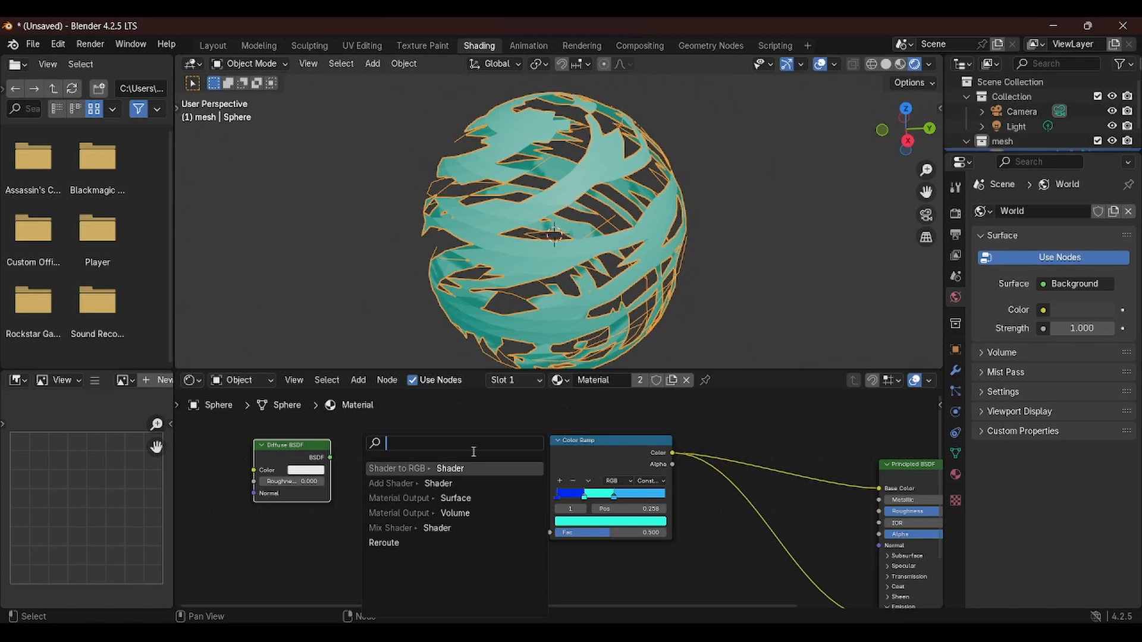
key(Return)
click(473, 455)
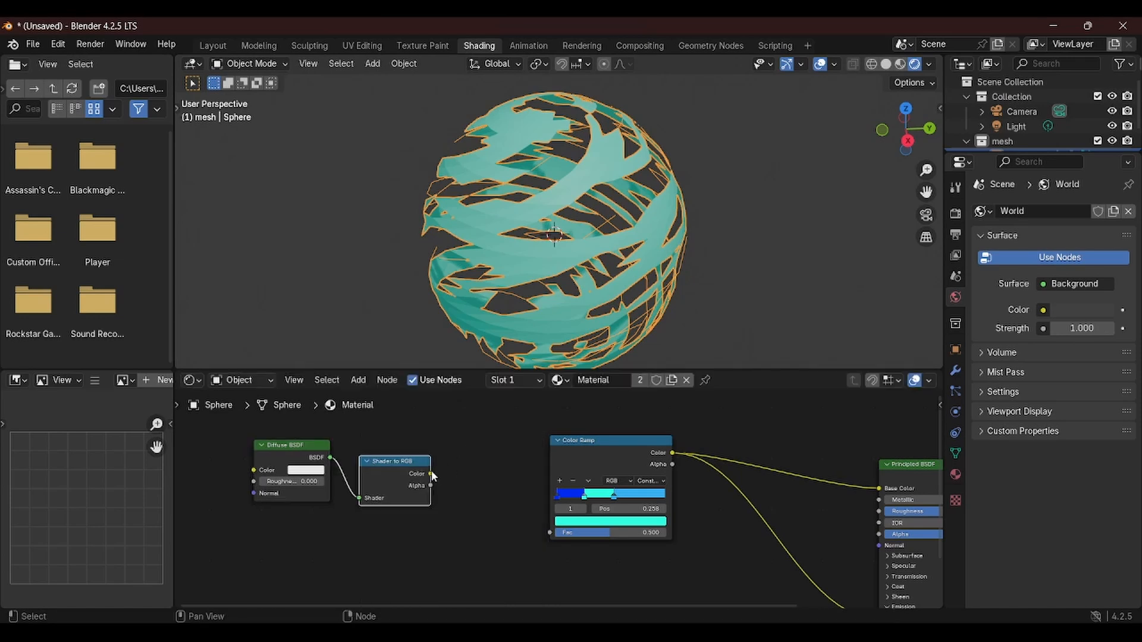
drag(430, 473, 470, 492)
mouse_move(414, 465)
mouse_down()
mouse_move(290, 450)
mouse_move(416, 483)
mouse_move(308, 458)
mouse_move(393, 473)
mouse_move(549, 533)
mouse_up()
Move the second color stop to about 0.227
scroll(540, 226, up, 4)
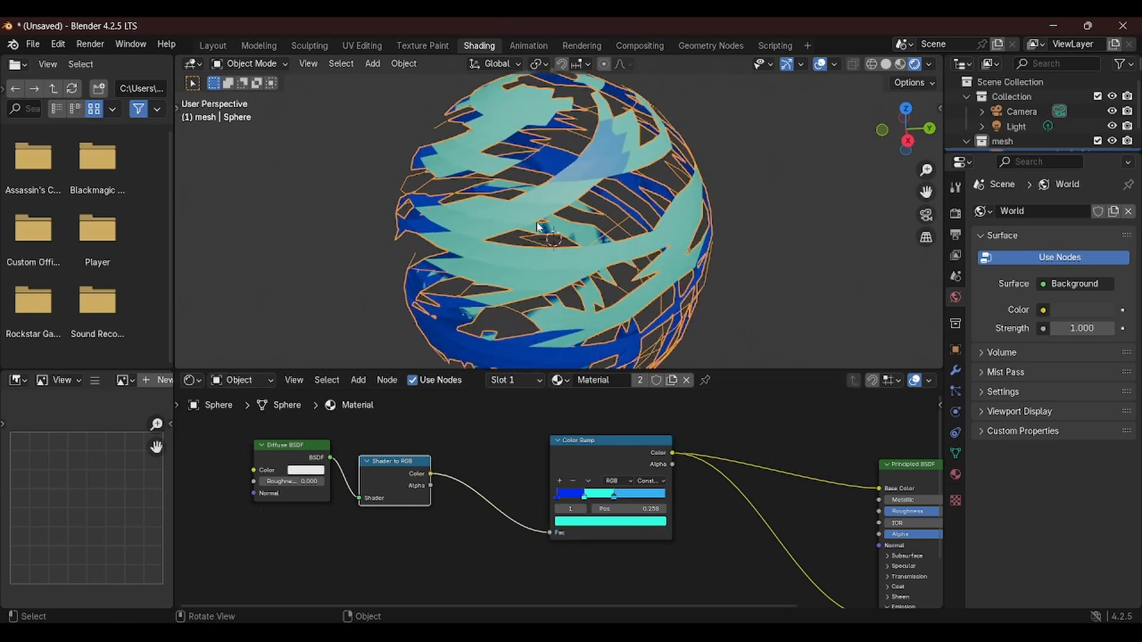
middle_drag(541, 229, 559, 221)
scroll(560, 222, down, 4)
mouse_move(602, 268)
middle_down()
mouse_move(621, 262)
mouse_move(617, 228)
mouse_move(593, 208)
middle_up()
scroll(618, 228, down, 3)
drag(586, 498, 582, 506)
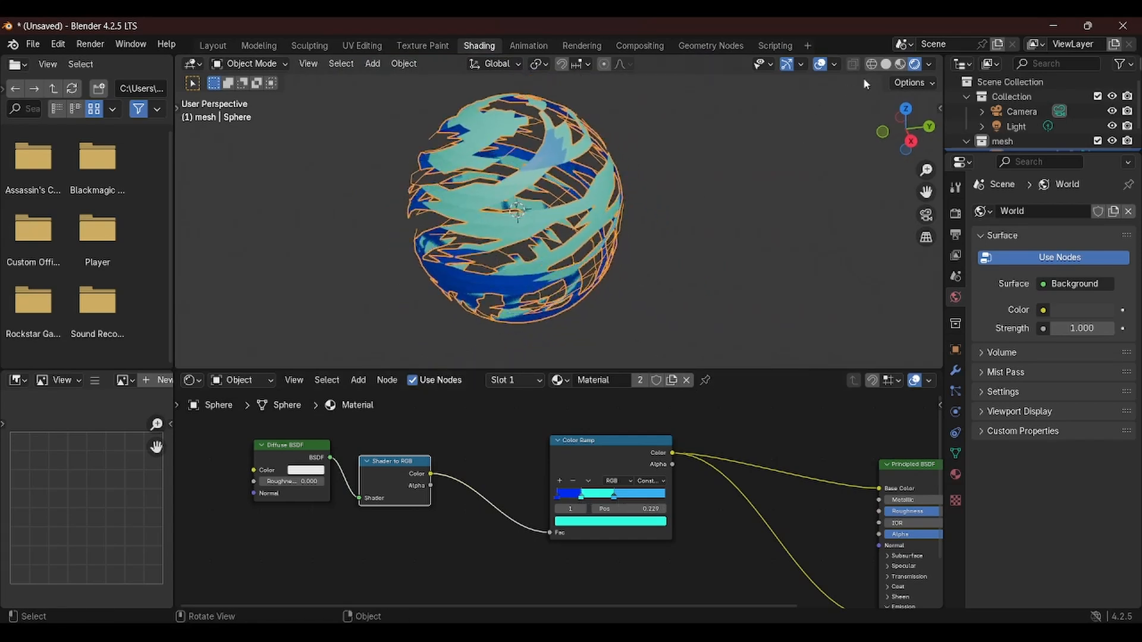
Compare the sphere in material preview and rendered shading
scroll(640, 227, up, 3)
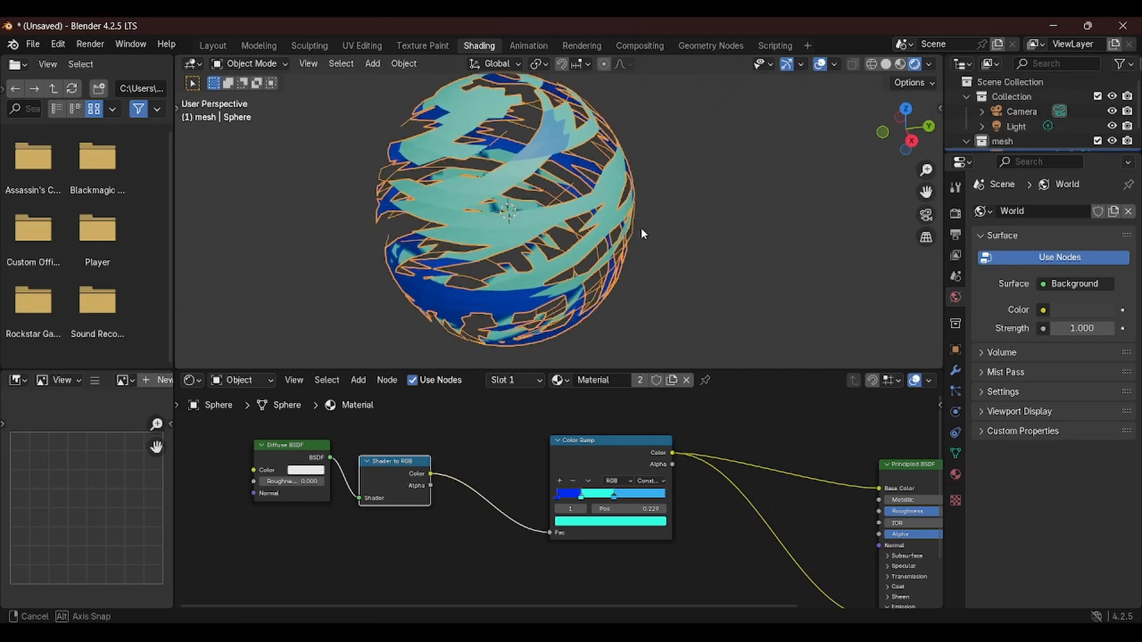
scroll(620, 234, down, 4)
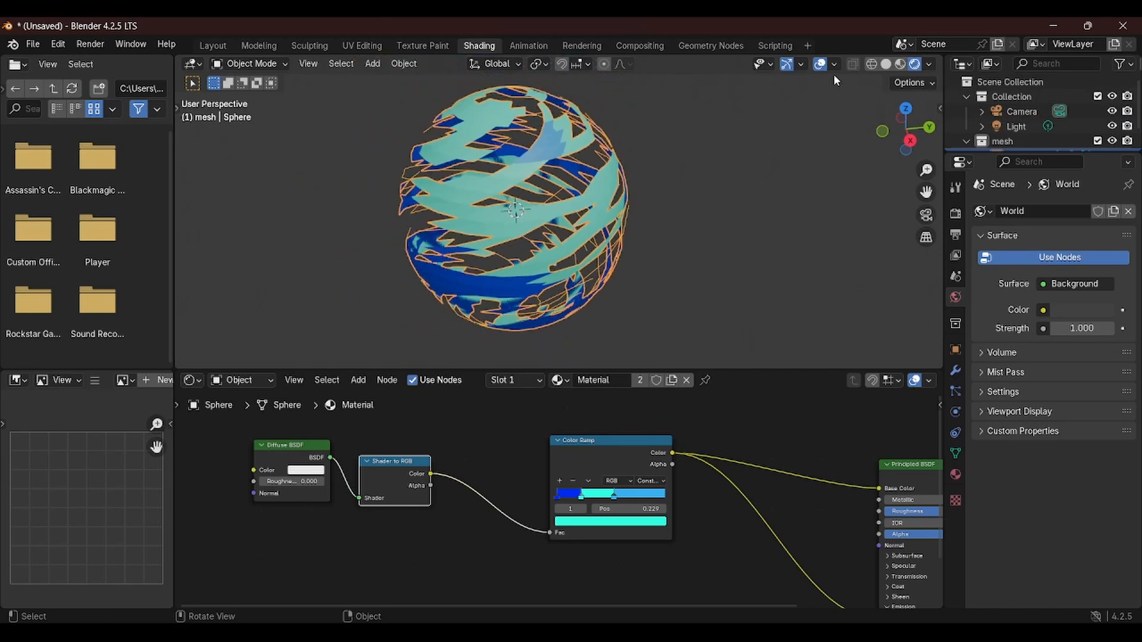
click(901, 65)
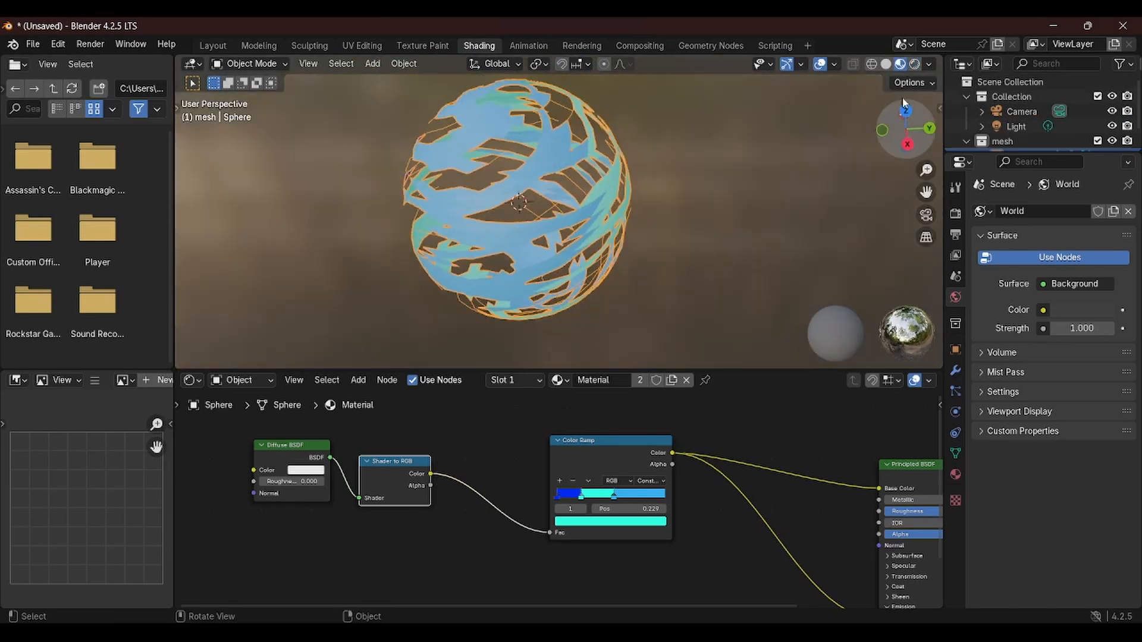
click(914, 64)
mouse_move(368, 197)
middle_down()
mouse_move(530, 229)
mouse_move(545, 186)
mouse_move(565, 191)
middle_up()
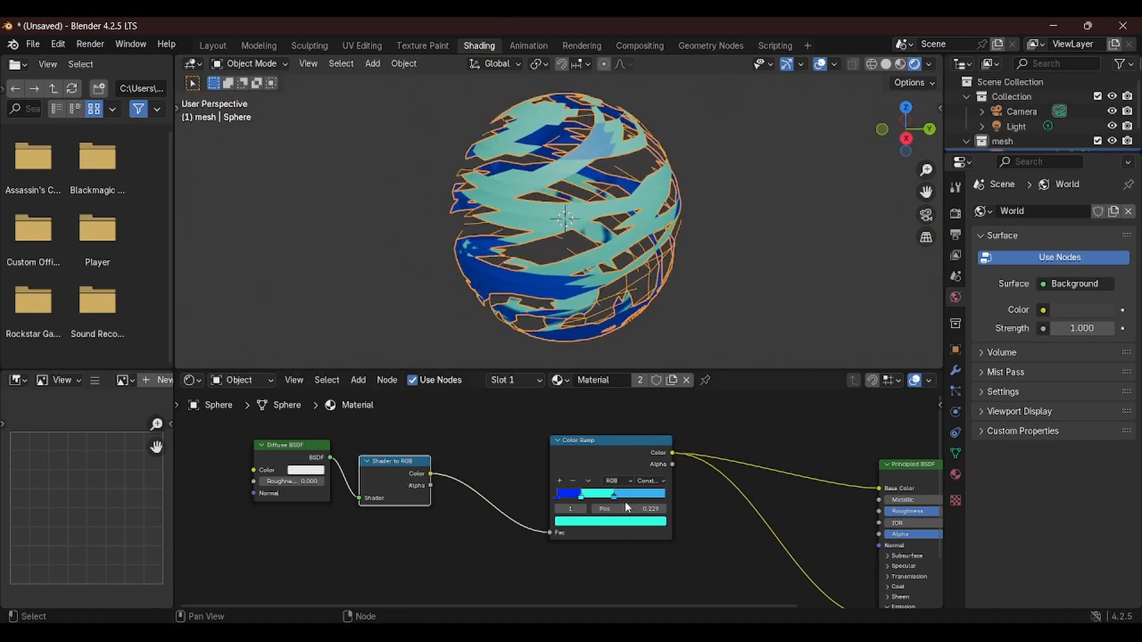
Move the third color stop to about 0.359 and open the sphere's modifier properties
drag(614, 499, 595, 505)
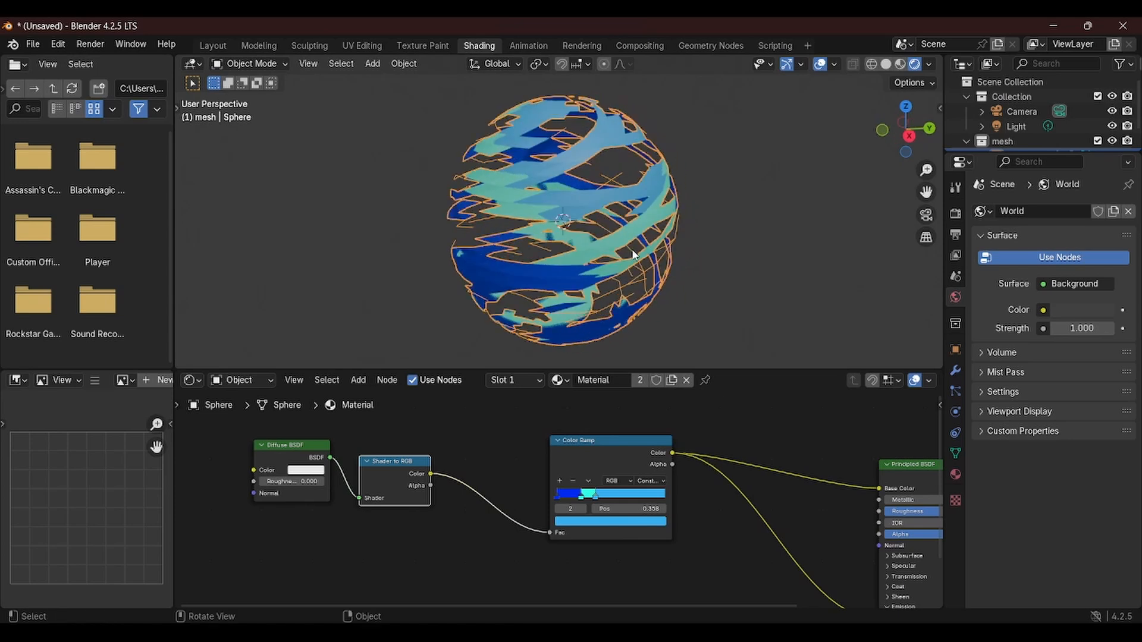
click(954, 372)
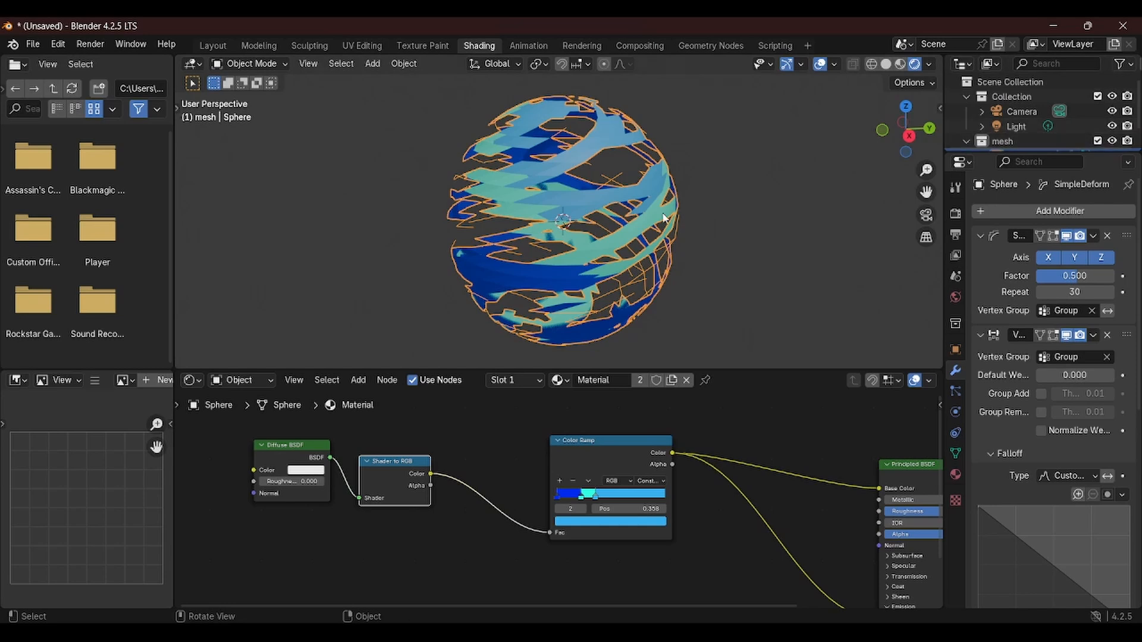
Duplicate the sphere in place and scale the copy down to about 0.879
click(207, 45)
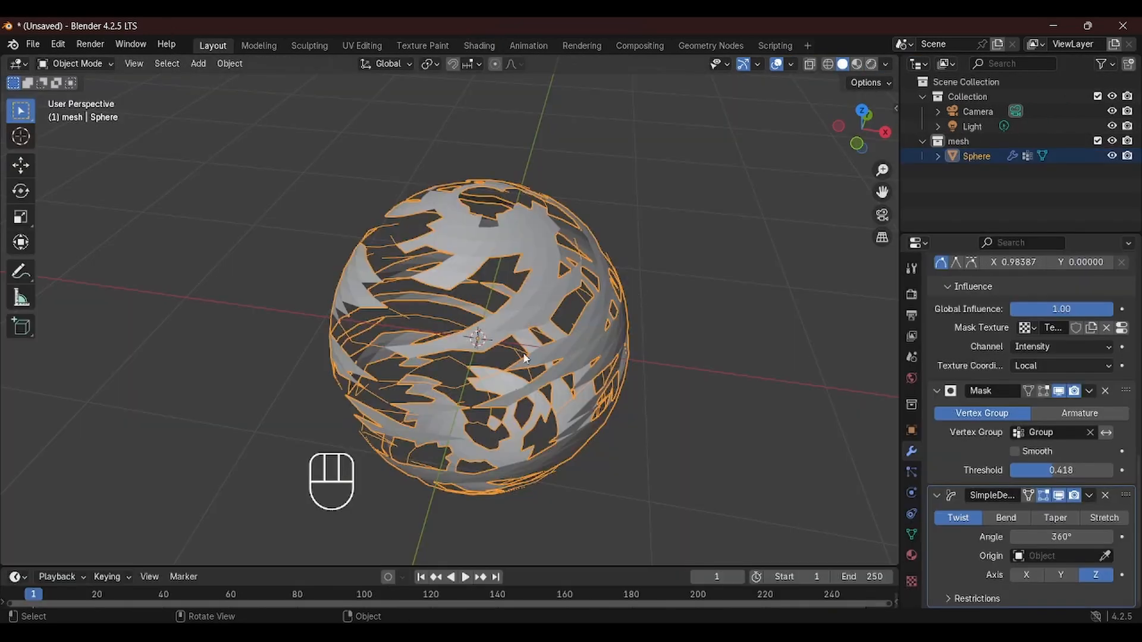
key(shift+d)
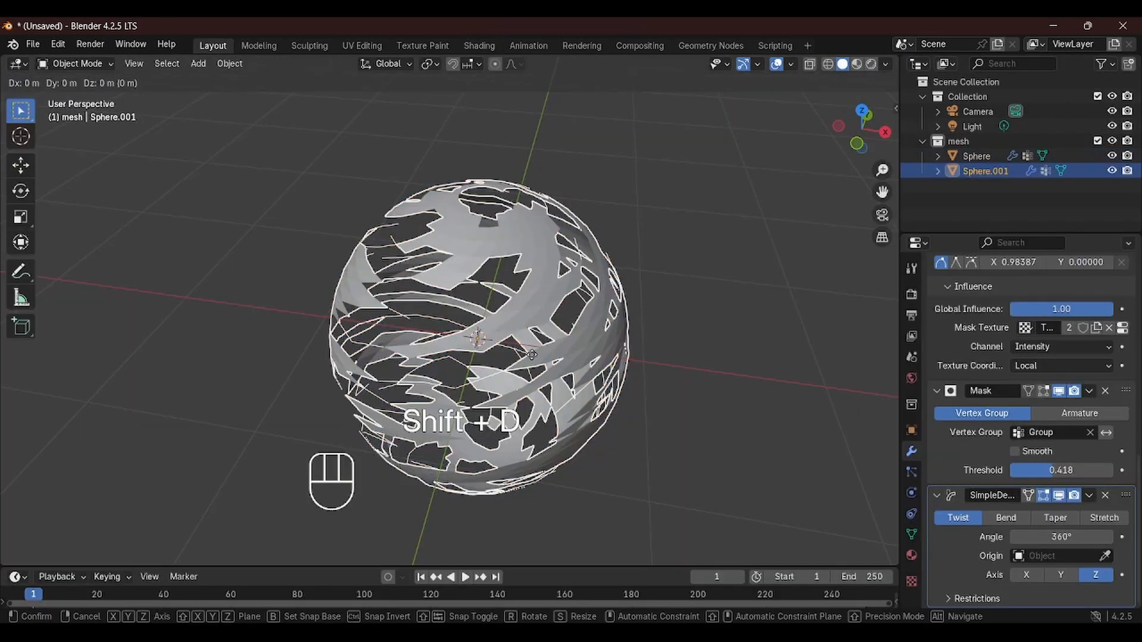
right_click(531, 355)
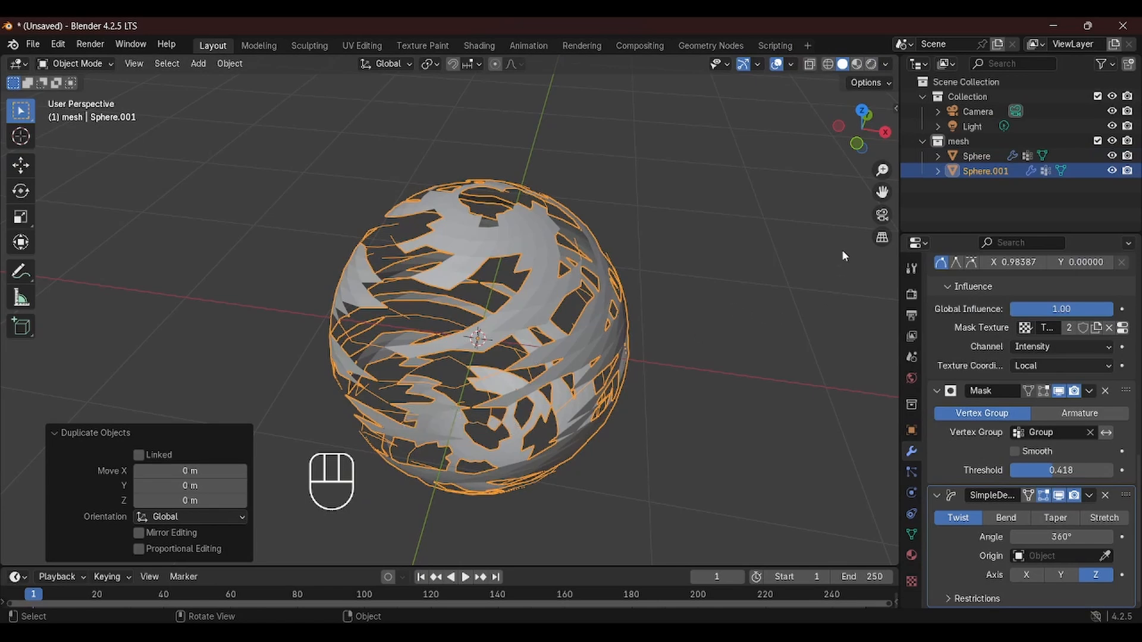
key(s)
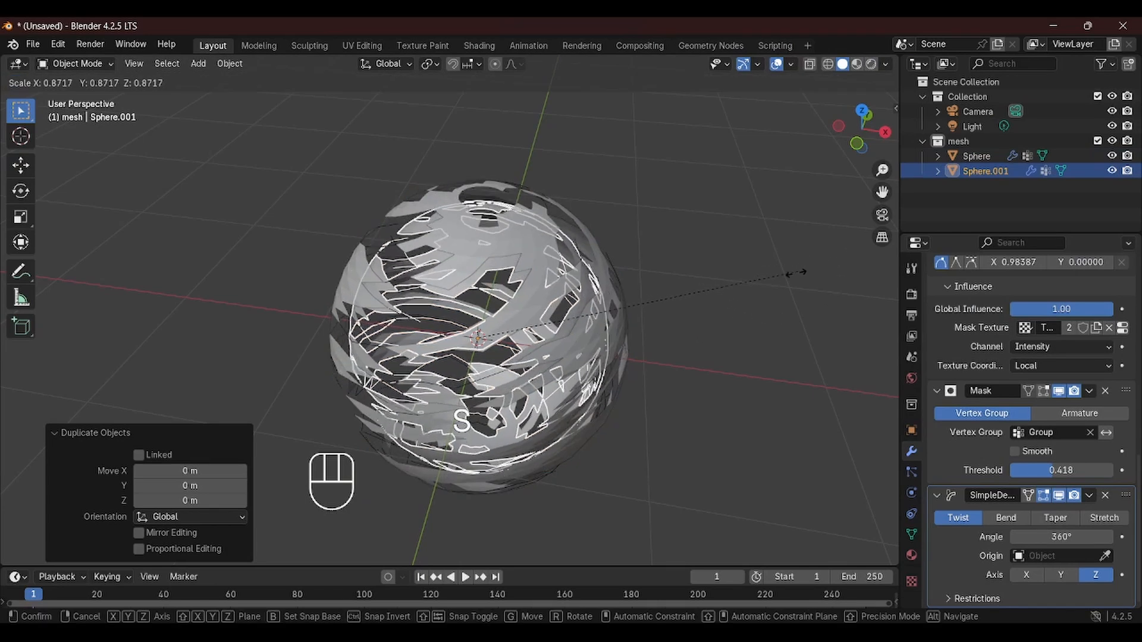
click(714, 285)
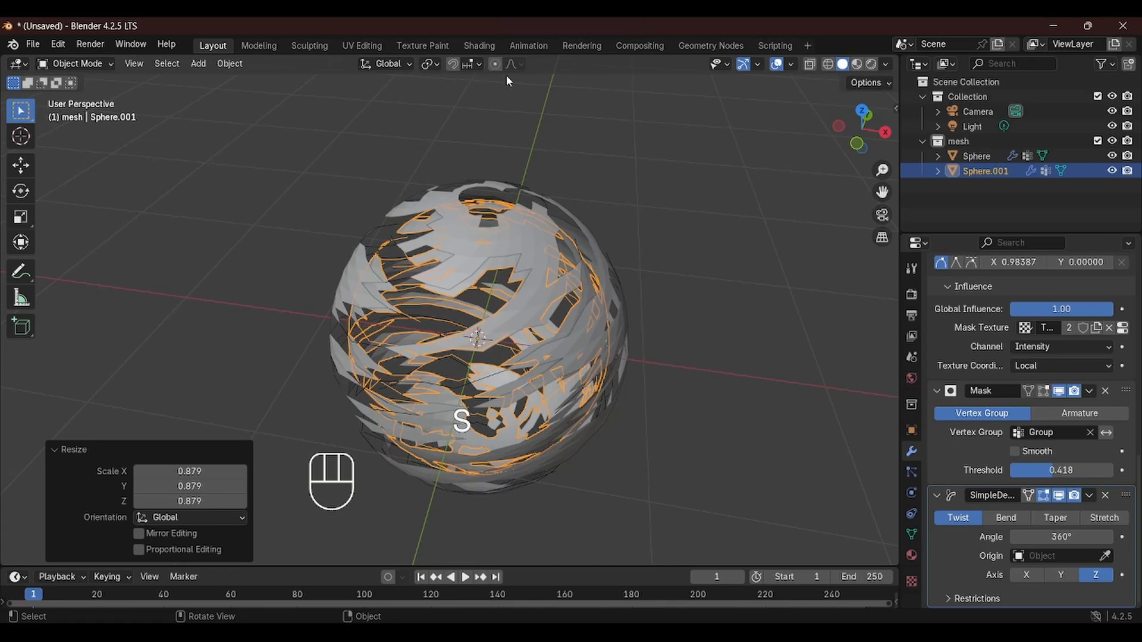
Rename the shared sphere material to color1
click(479, 46)
middle_drag(698, 308, 684, 181)
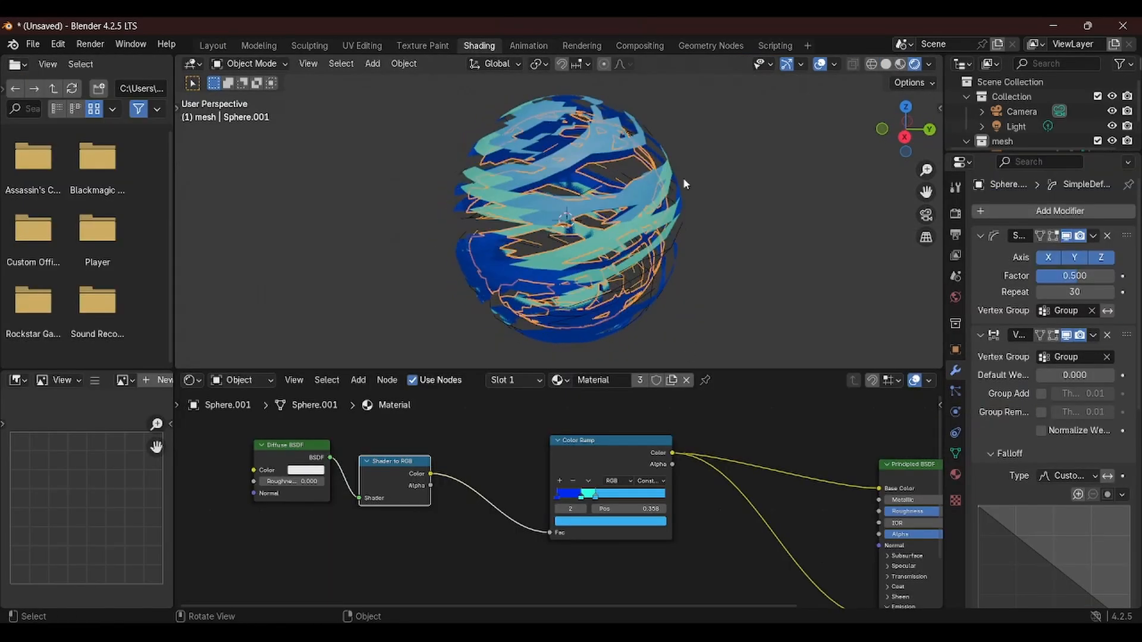
scroll(682, 177, up, 2)
scroll(682, 177, down, 3)
middle_drag(557, 228, 589, 231)
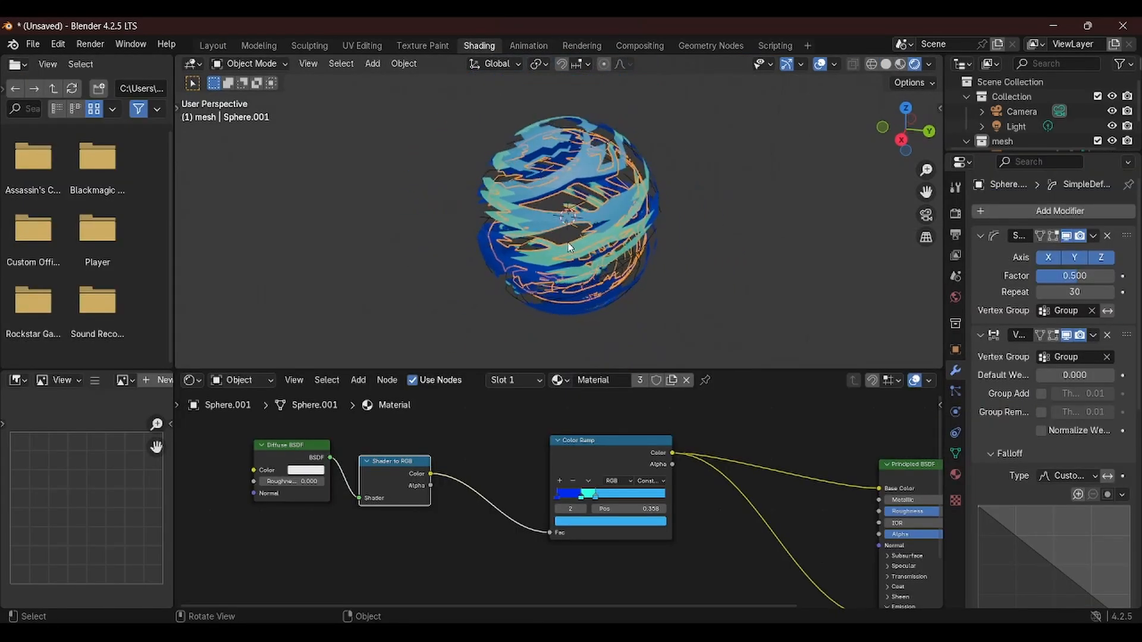
scroll(595, 241, up, 2)
scroll(627, 281, down, 1)
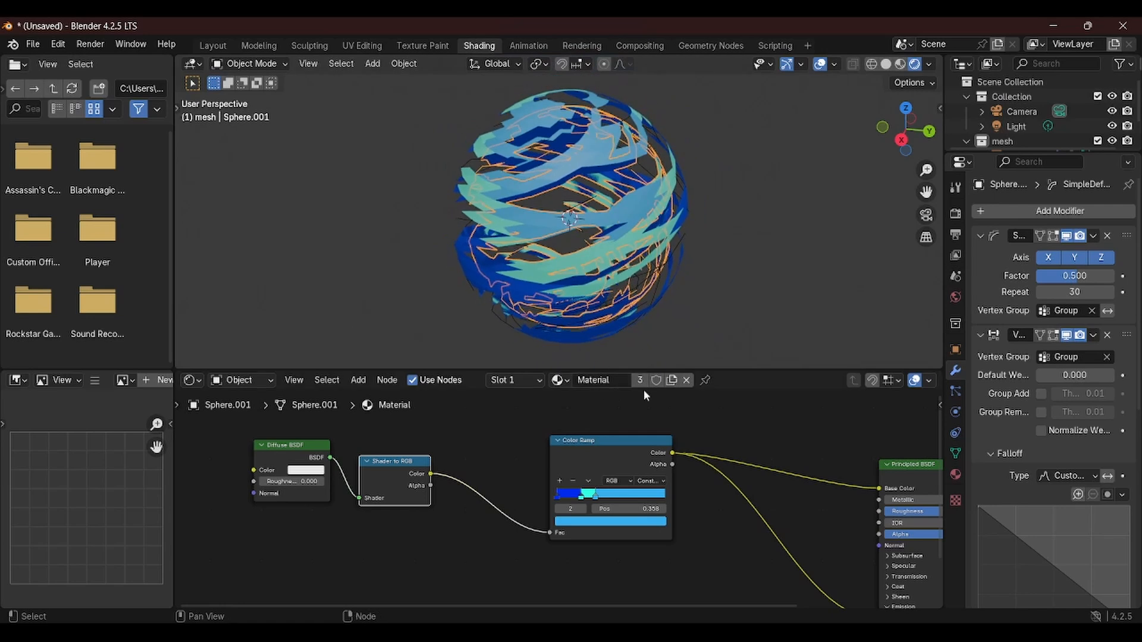
click(594, 384)
text(color1)
key(Return)
Make the duplicate sphere's material a single-user copy and rename it color2
drag(1024, 153, 1023, 261)
click(1022, 157)
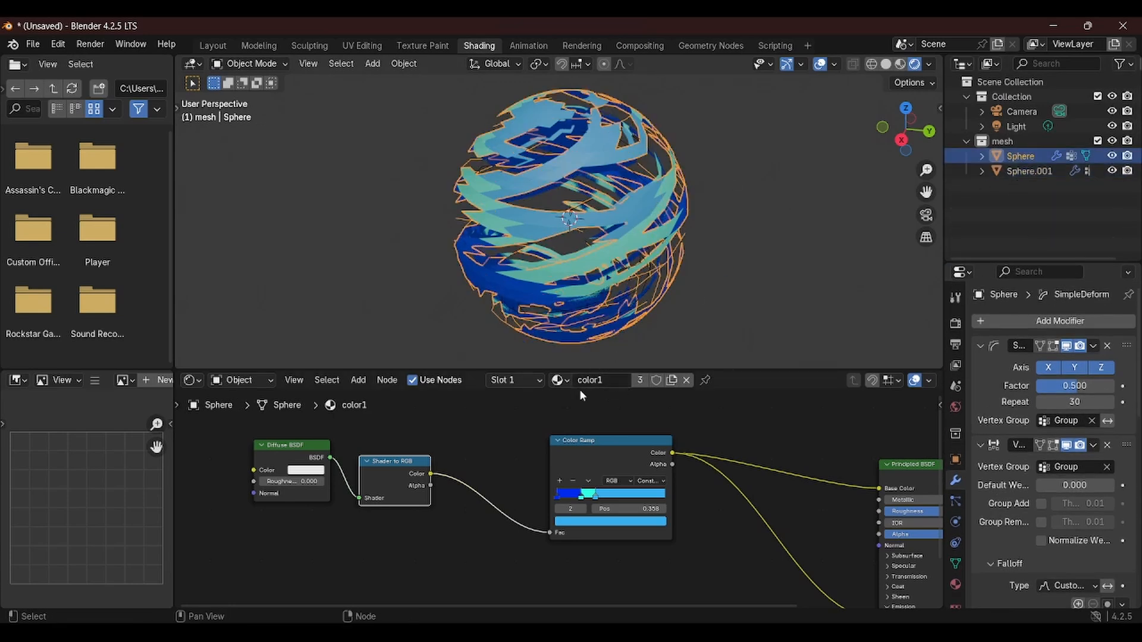
click(1027, 172)
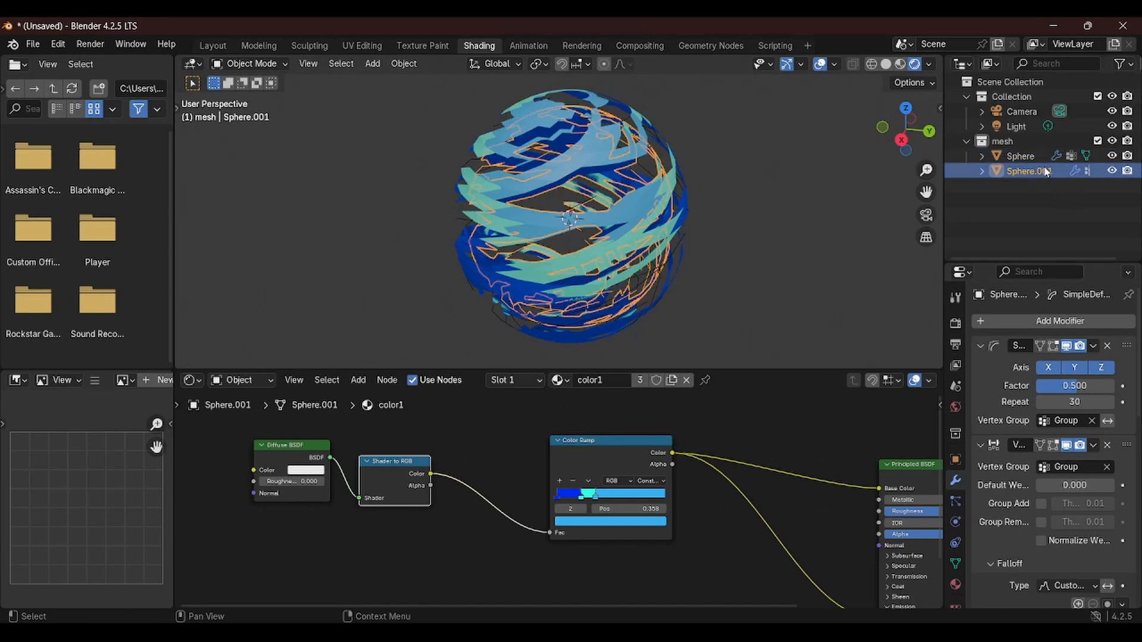
click(639, 380)
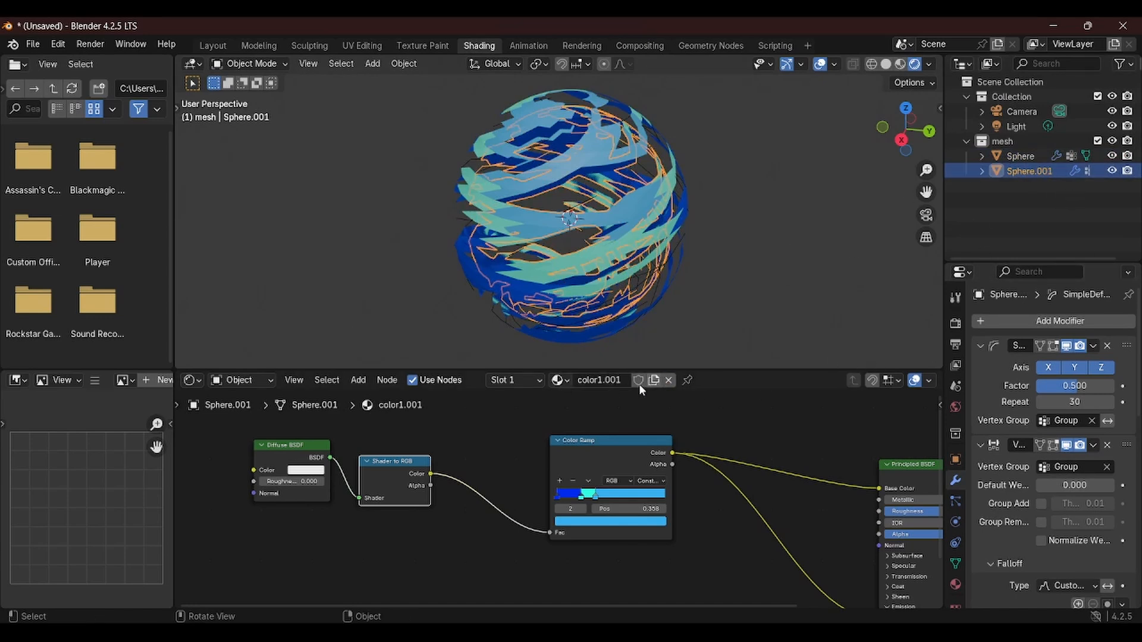
click(621, 380)
text(col)
Set the last Color Ramp stop to green and delete the middle stop at 0.227
click(588, 522)
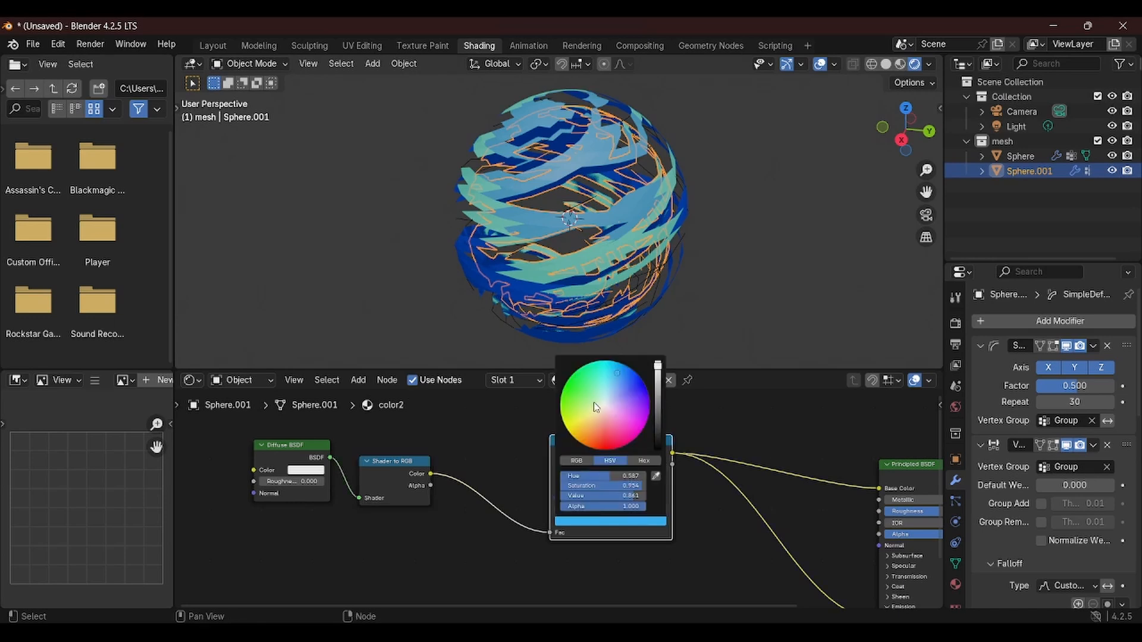
click(562, 400)
click(581, 498)
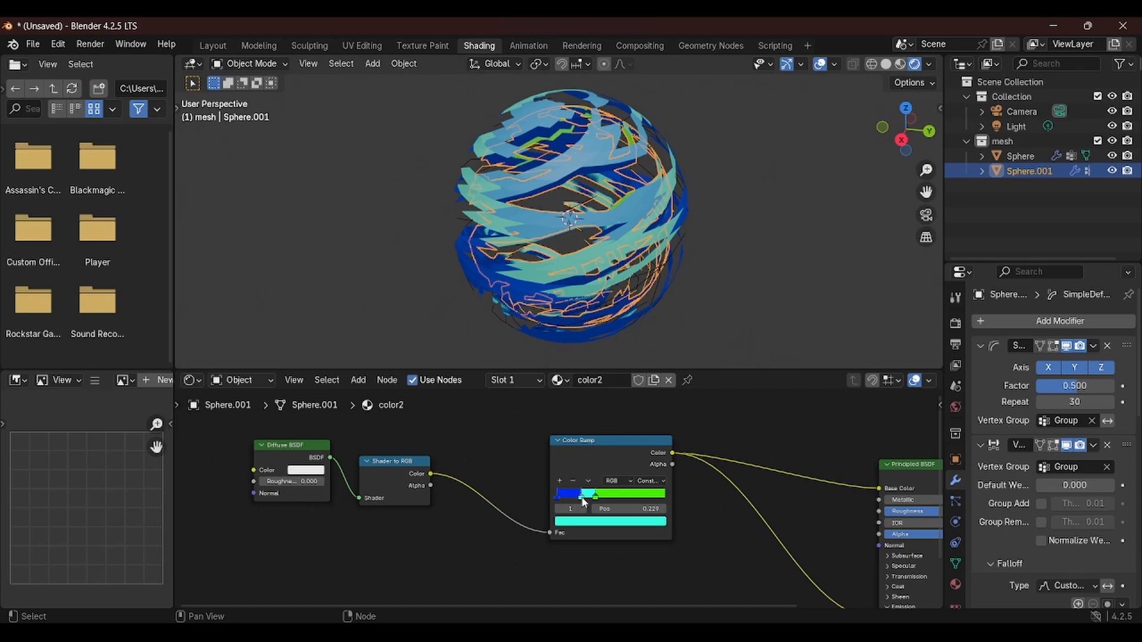
click(573, 481)
Set the first Color Ramp stop to magenta and move the green stop to about 0.191
click(560, 499)
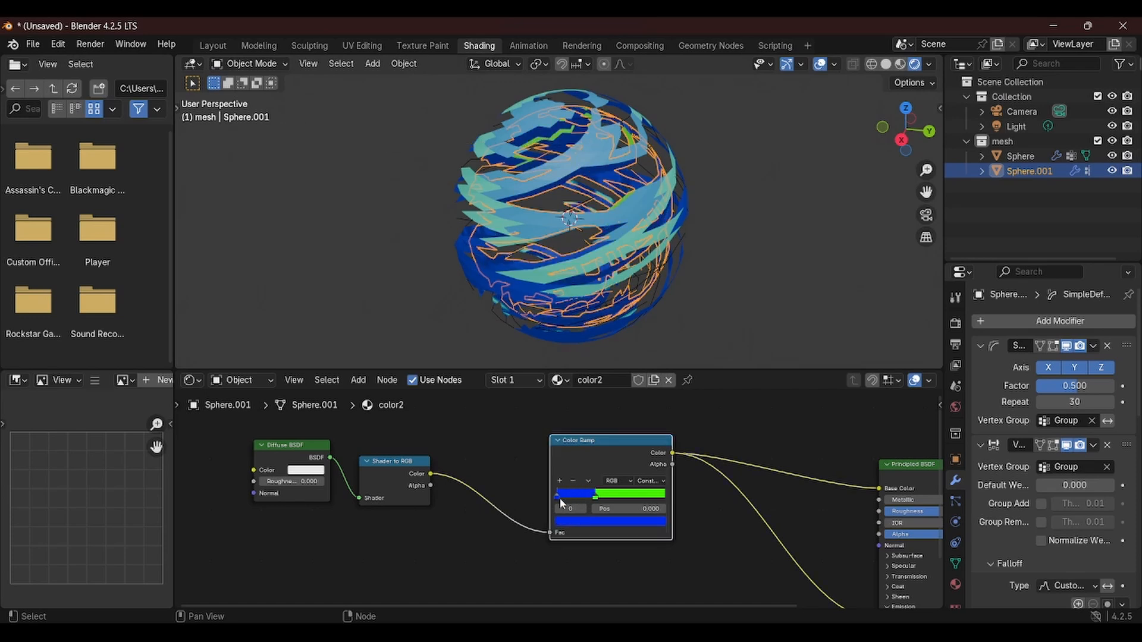
click(595, 521)
click(619, 432)
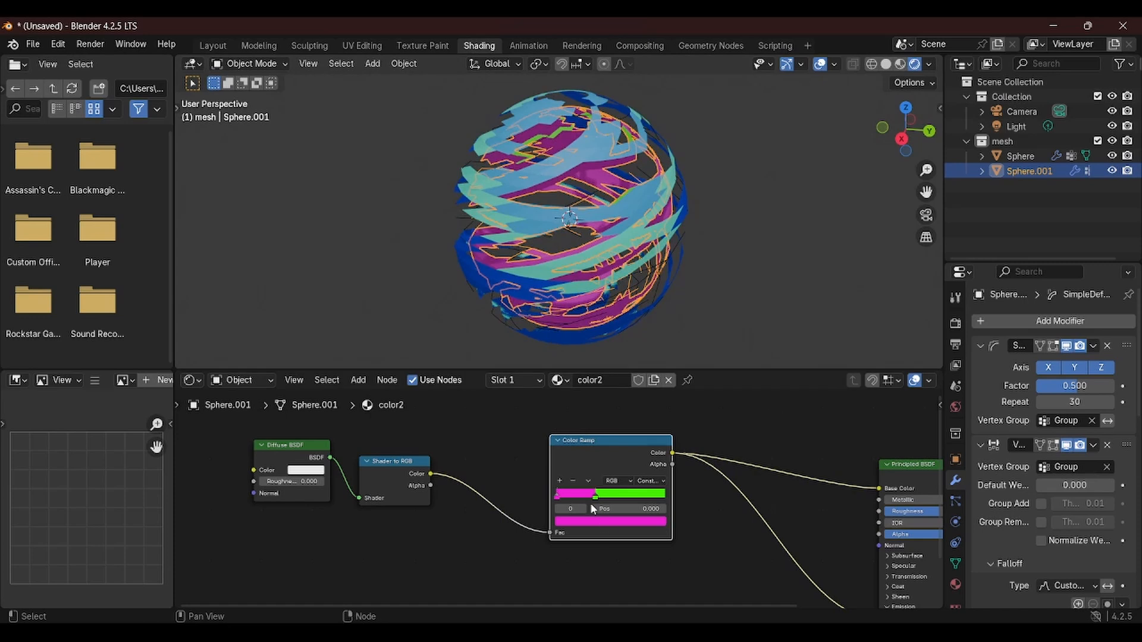
click(594, 496)
drag(594, 498, 577, 498)
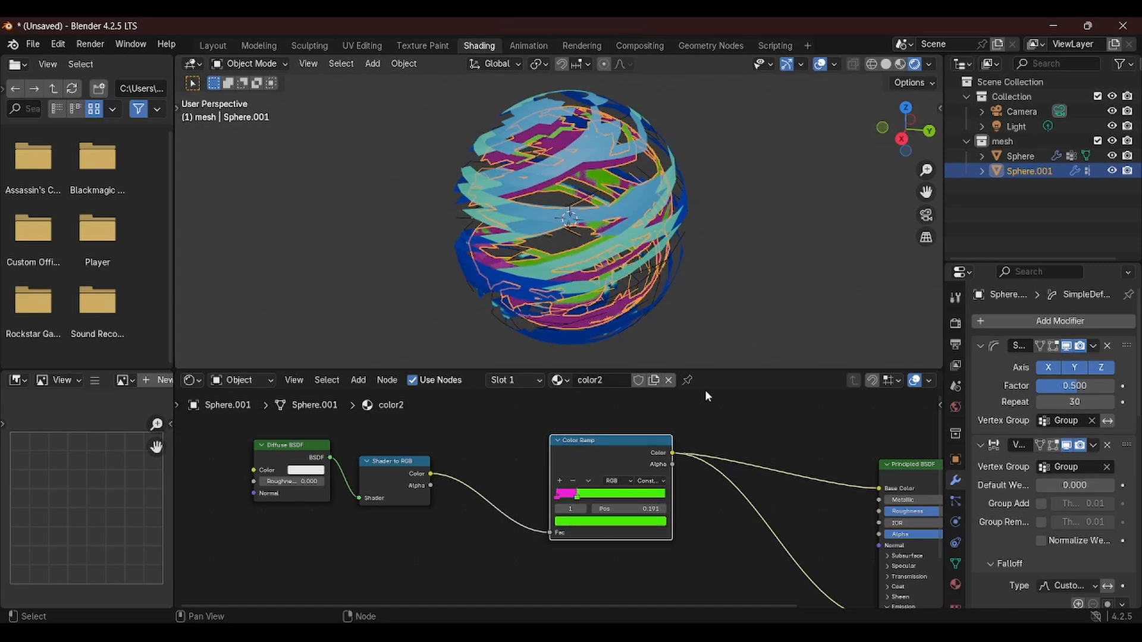
Lower the Principled BSDF's Alpha to about 0.383
middle_drag(725, 465, 483, 444)
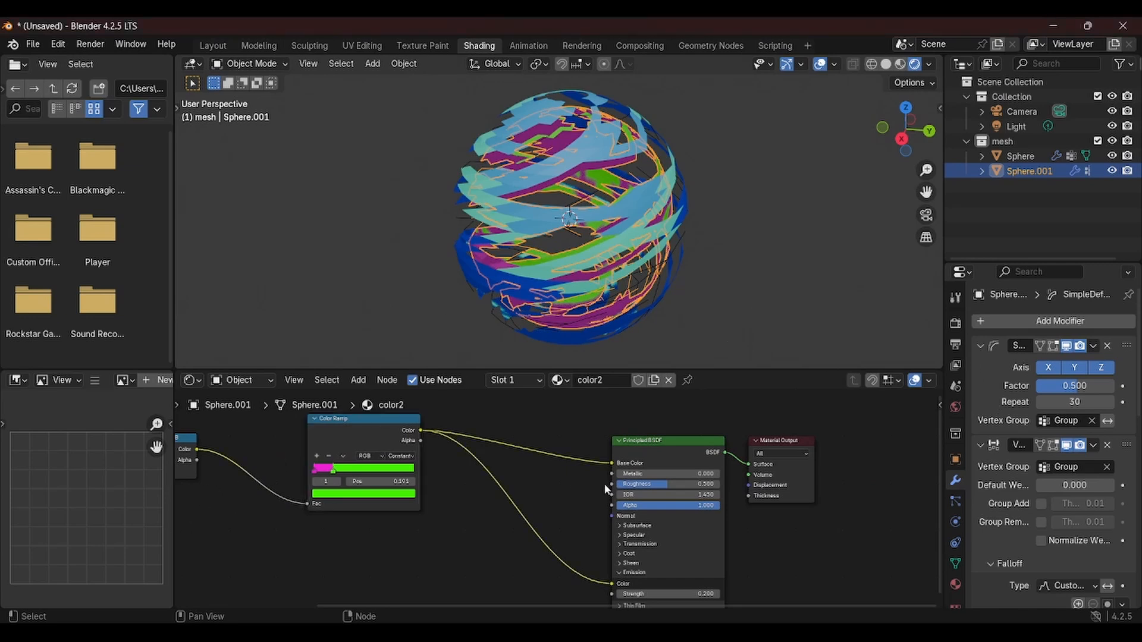
mouse_move(604, 484)
middle_down()
mouse_move(622, 483)
mouse_move(615, 469)
middle_up()
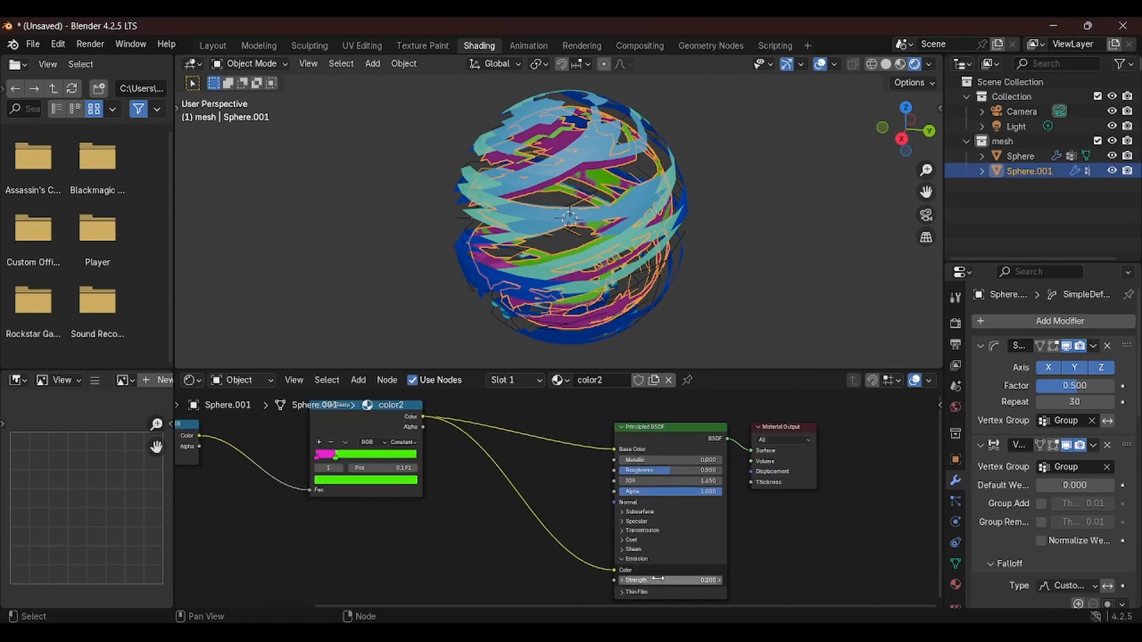
middle_drag(620, 326, 784, 259)
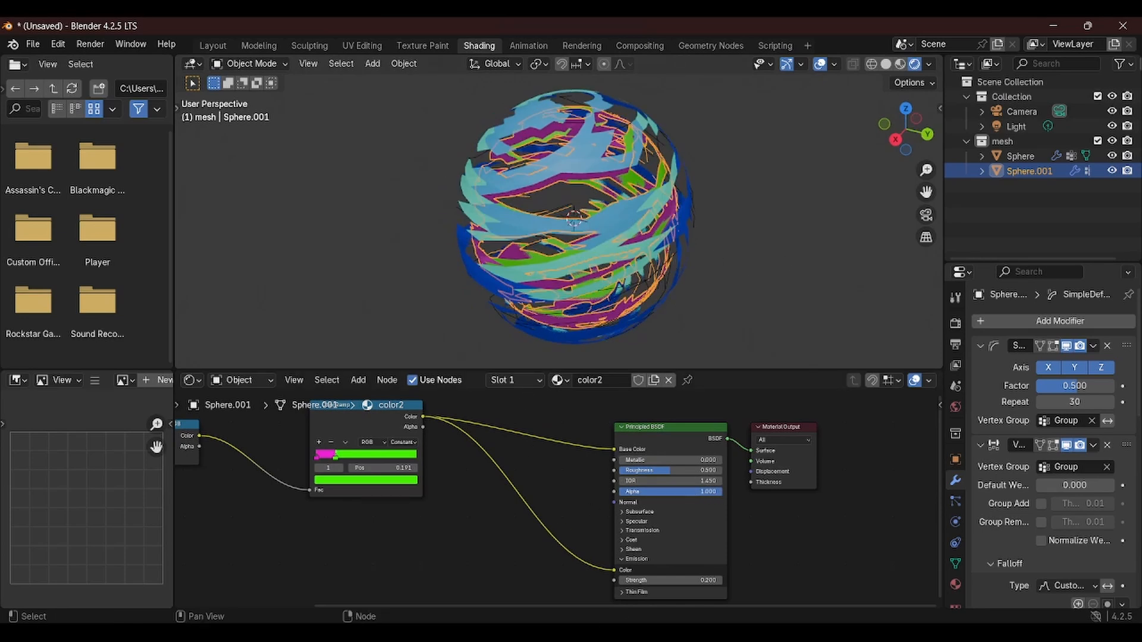
drag(669, 491, 657, 491)
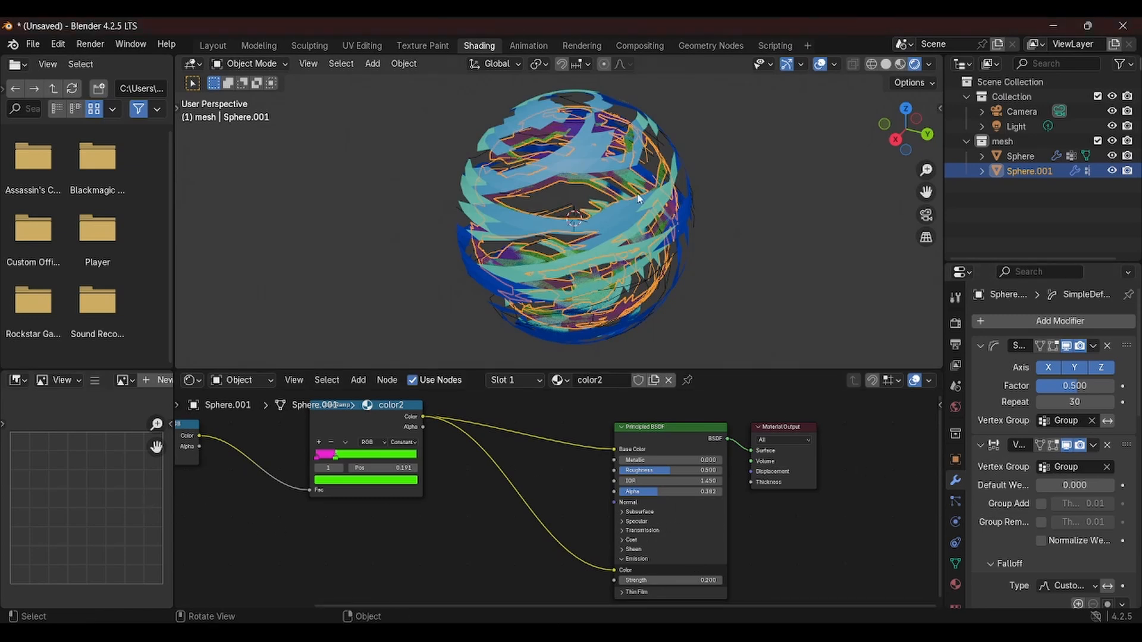
Duplicate the second sphere in place and give the copy its own duplicated material
key(shift+d)
right_click(647, 213)
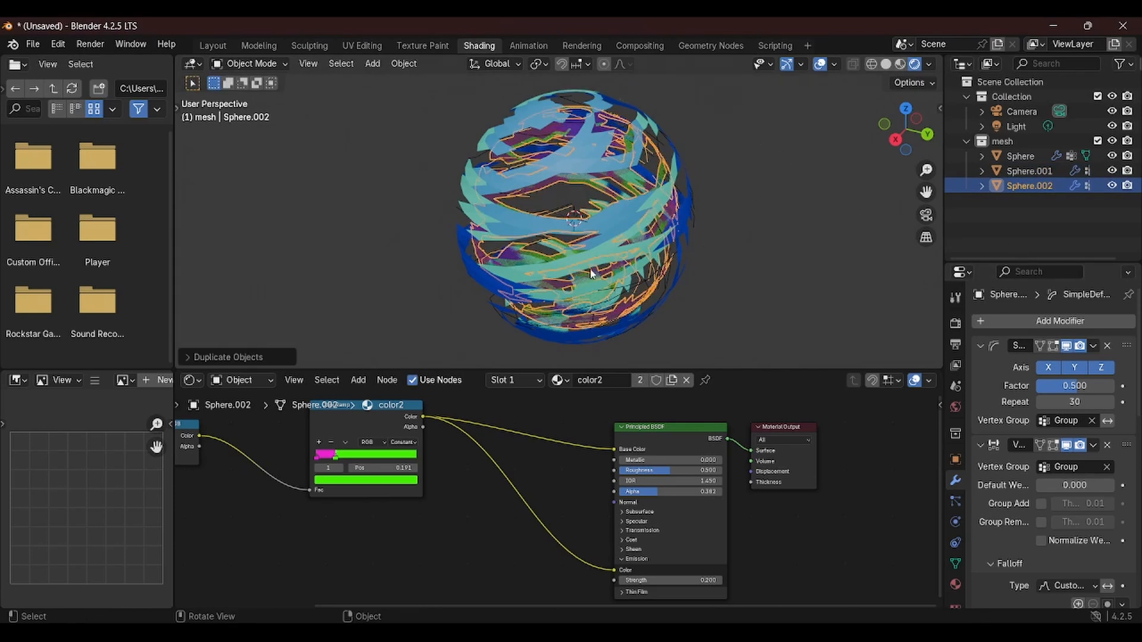
middle_drag(449, 283, 570, 221)
scroll(570, 221, down, 2)
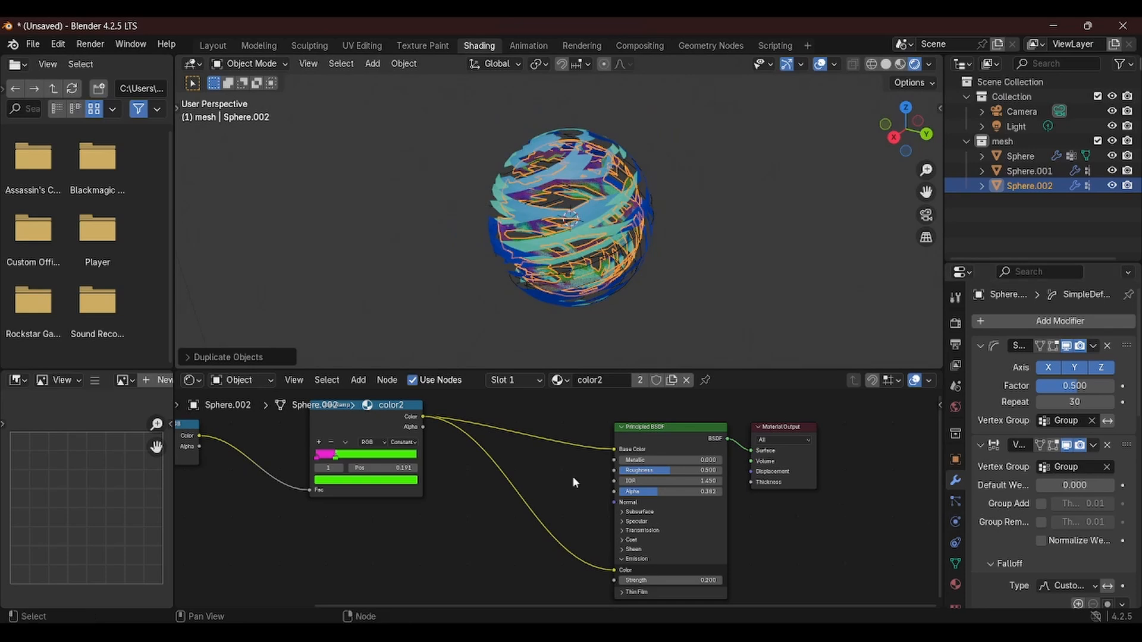
middle_drag(440, 480, 574, 468)
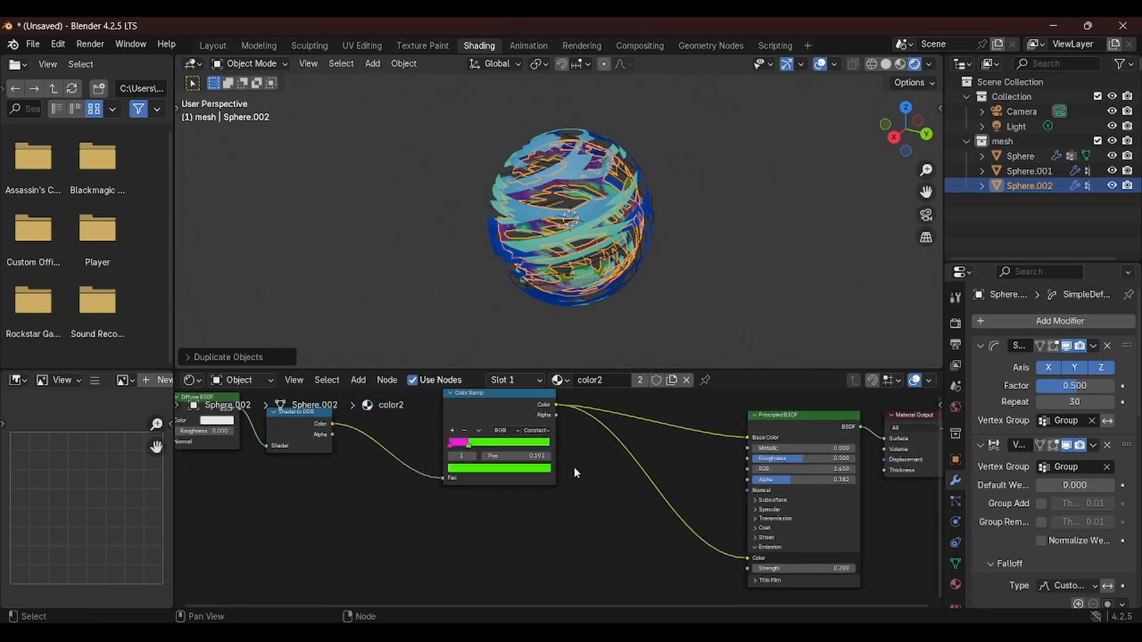
click(672, 380)
Set the green Color Ramp stop of the new material to yellow
middle_drag(603, 442, 620, 498)
scroll(620, 498, up, 1)
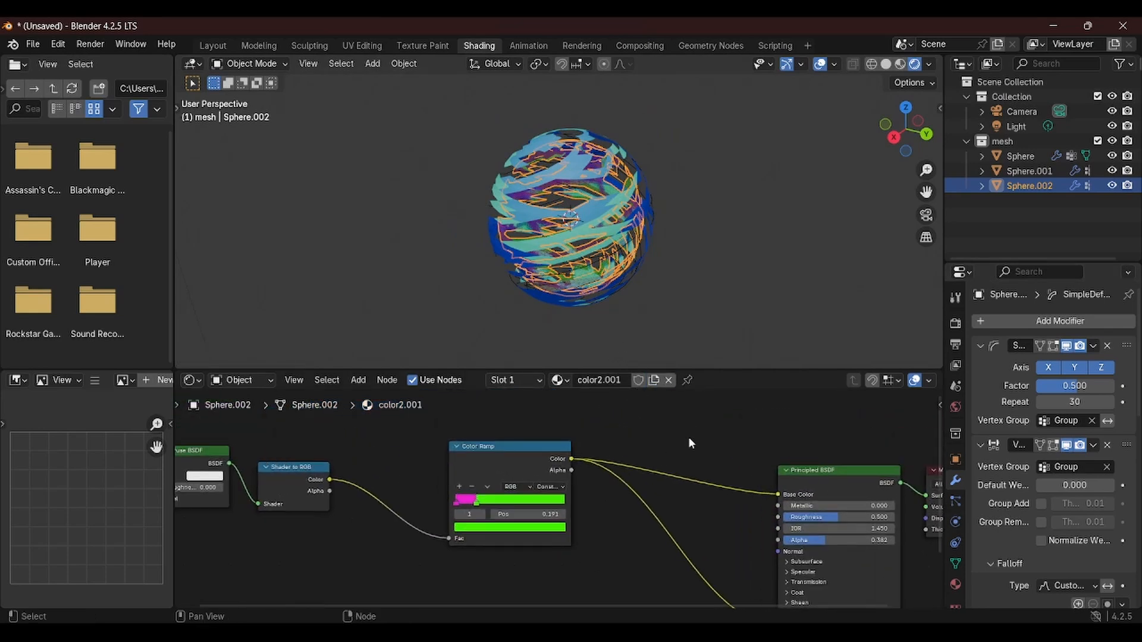
middle_drag(589, 255, 598, 224)
scroll(654, 321, up, 3)
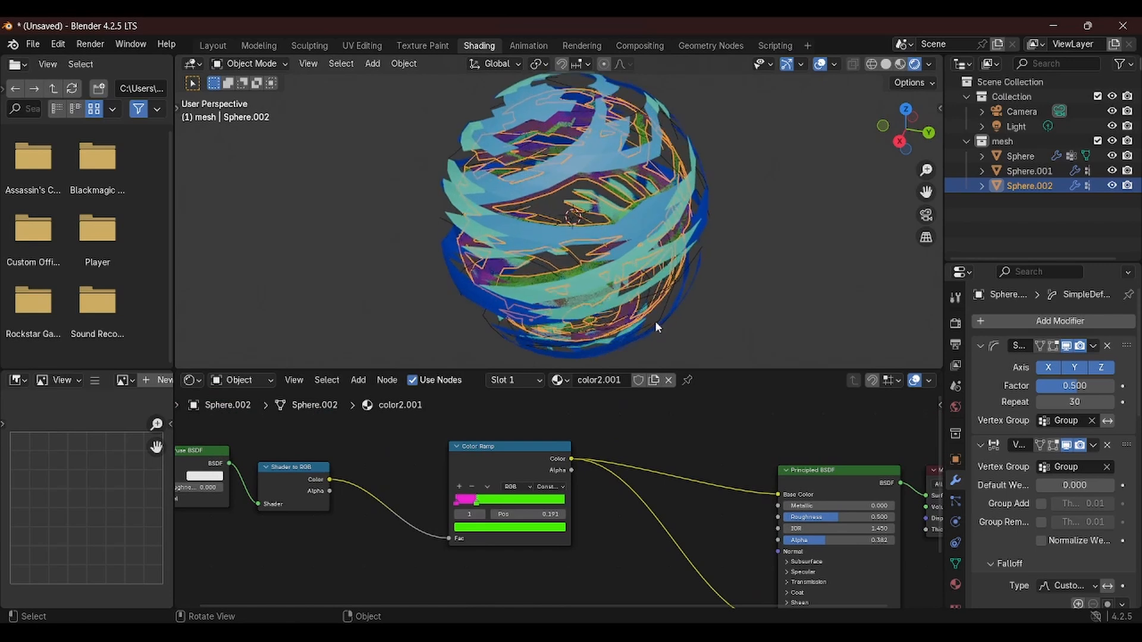
click(499, 530)
click(498, 420)
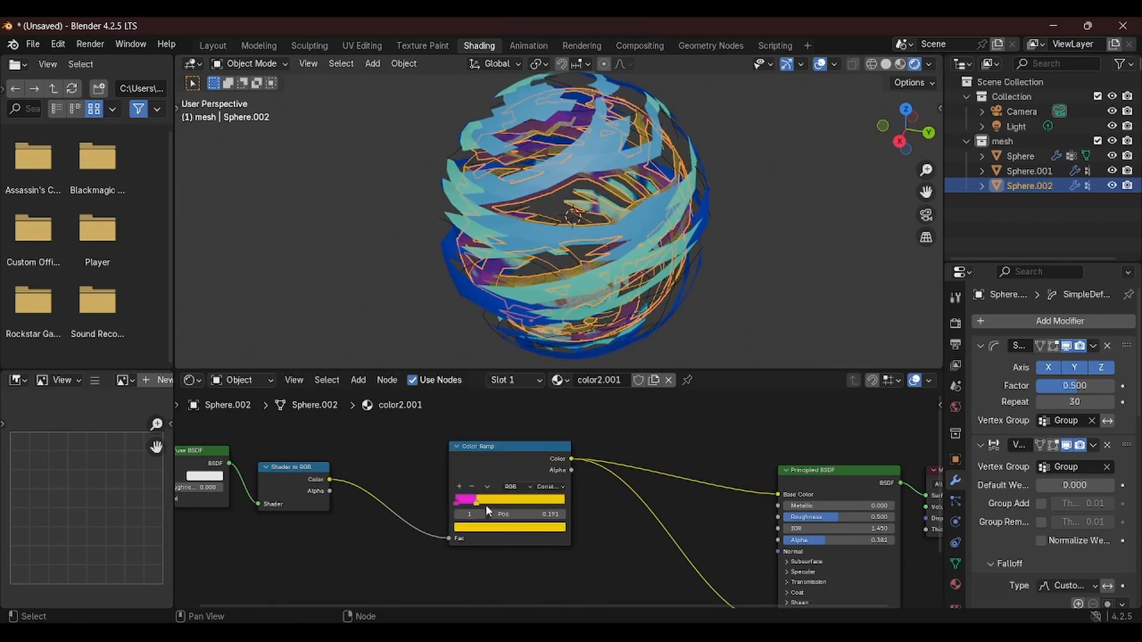
Set the first Color Ramp stop to red
click(458, 502)
click(510, 526)
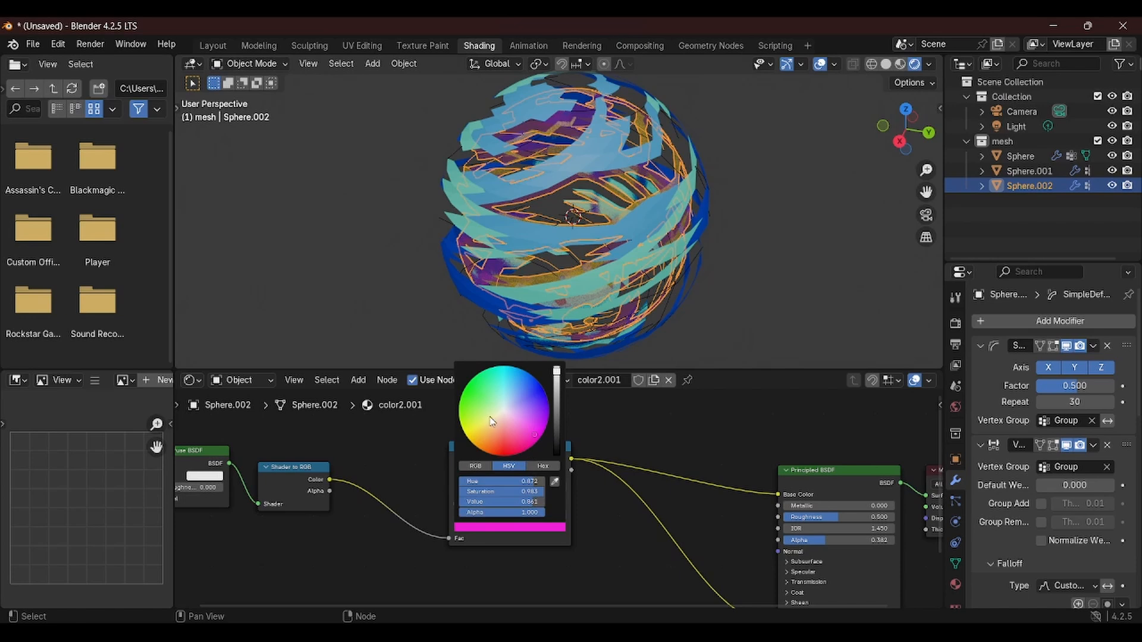
click(507, 447)
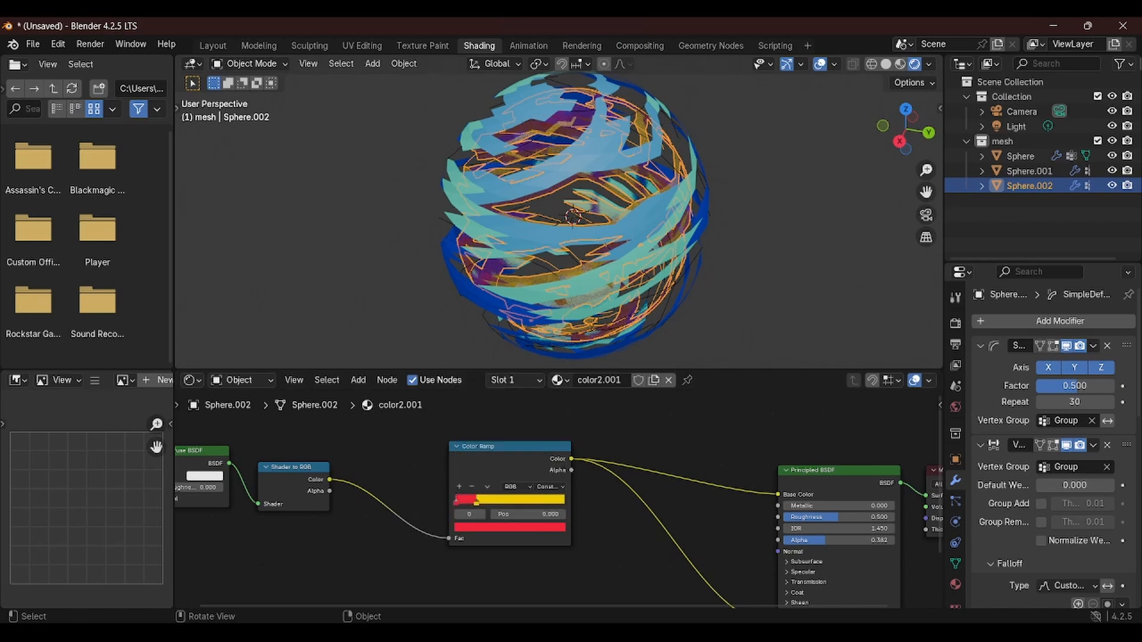
Scale the third sphere copy down slightly
key(s)
click(794, 191)
middle_drag(543, 233, 612, 254)
scroll(712, 256, down, 3)
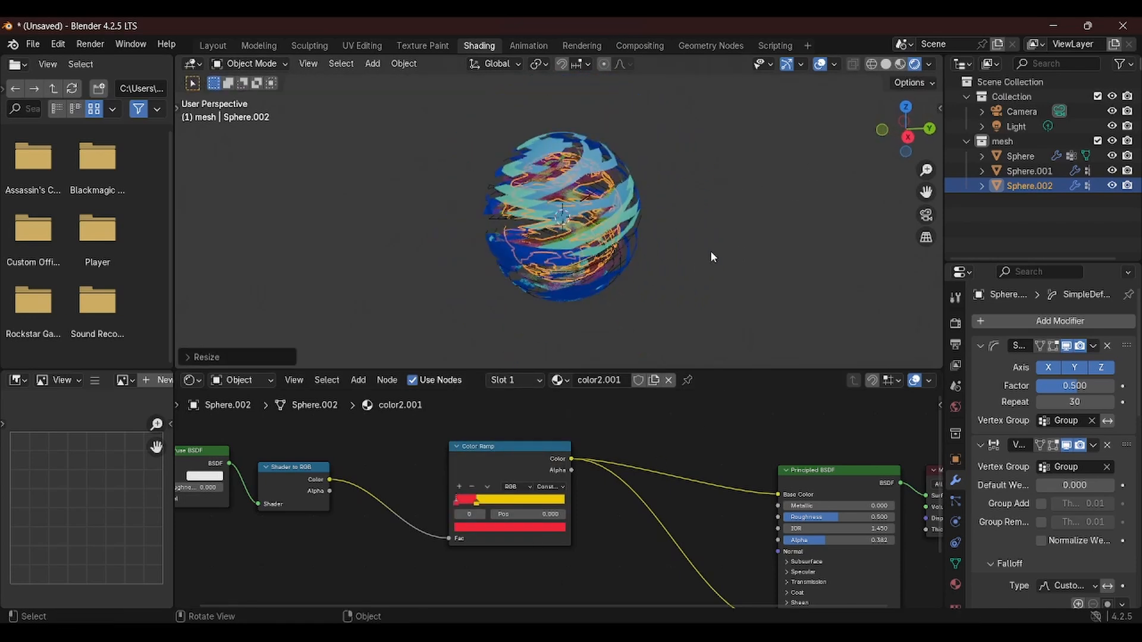
Render a test image of the layered spheres and inspect them in the viewport
key(F12)
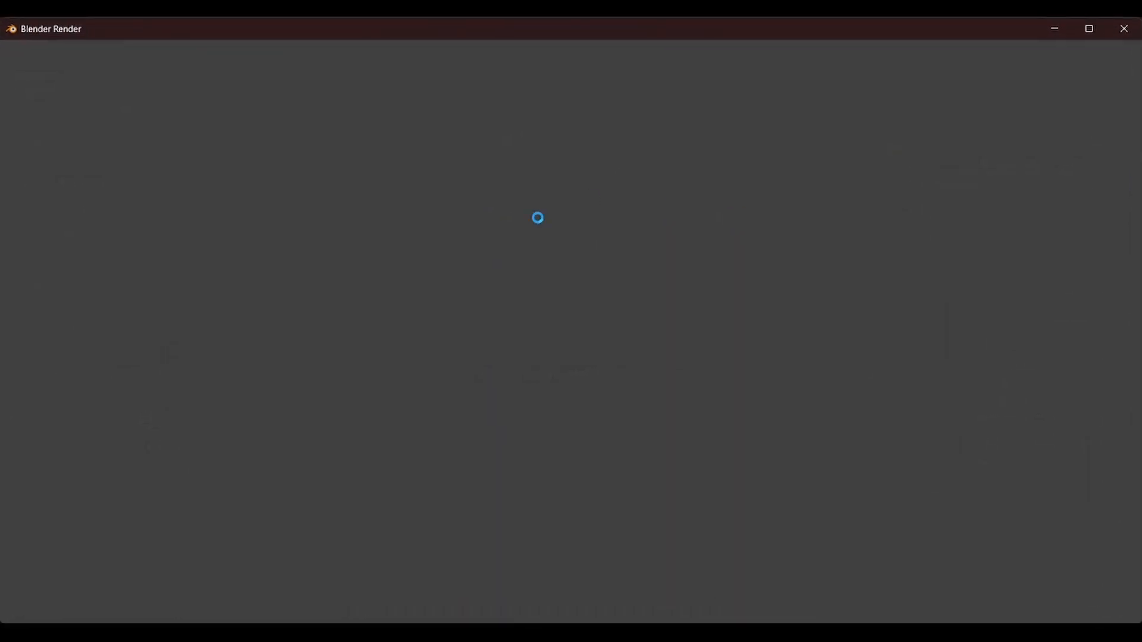
scroll(605, 328, up, 2)
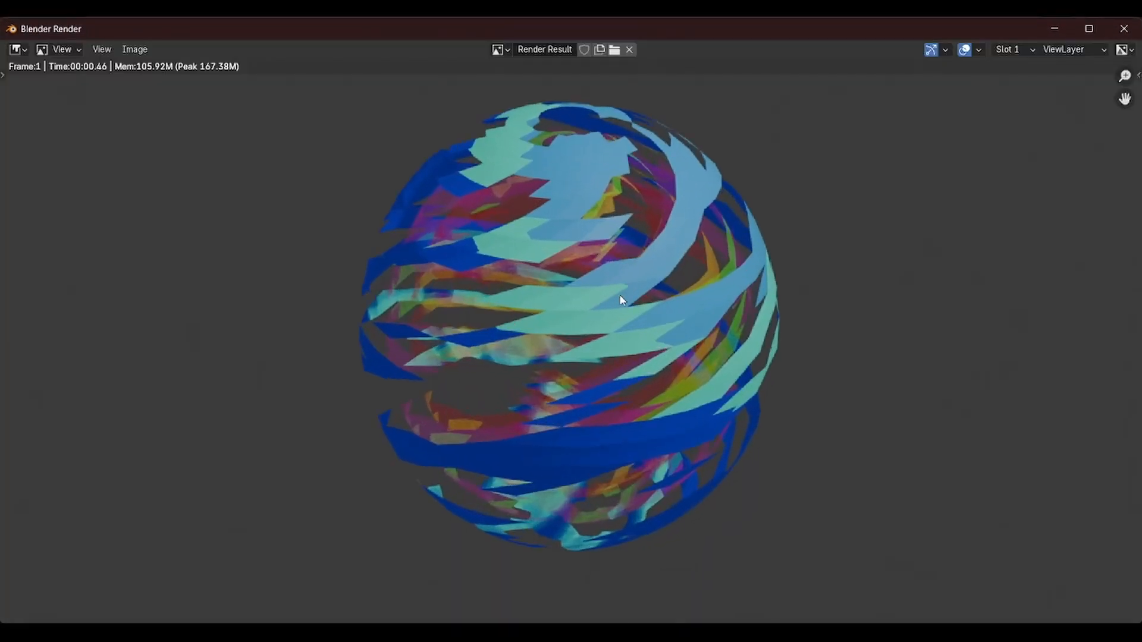
click(1123, 28)
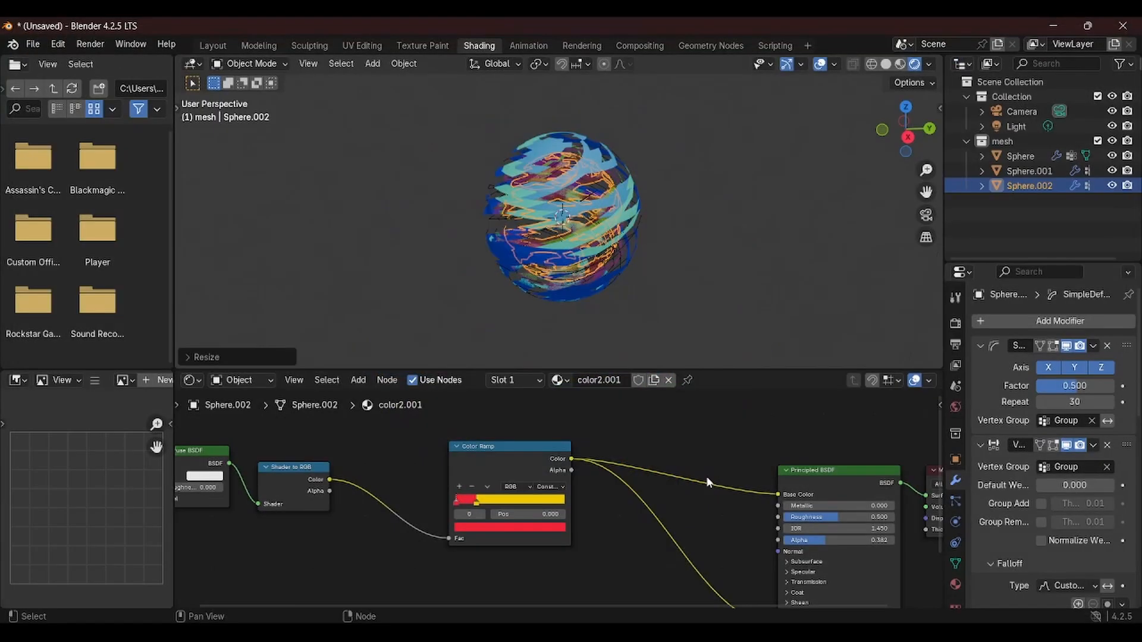
middle_drag(567, 248, 586, 214)
scroll(586, 213, up, 5)
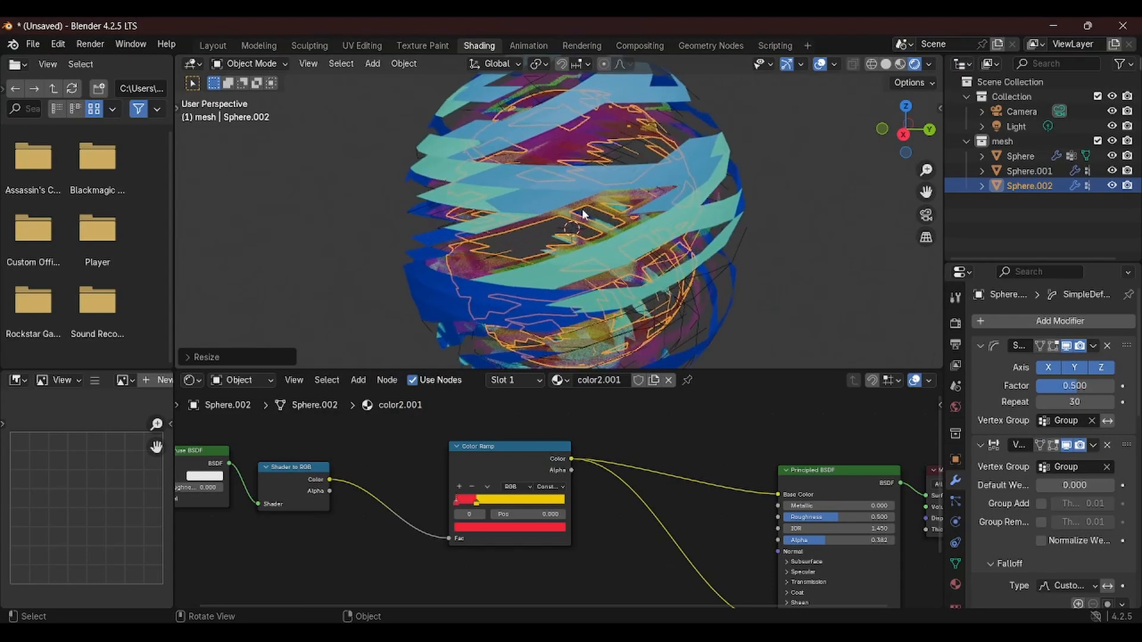
scroll(586, 213, down, 5)
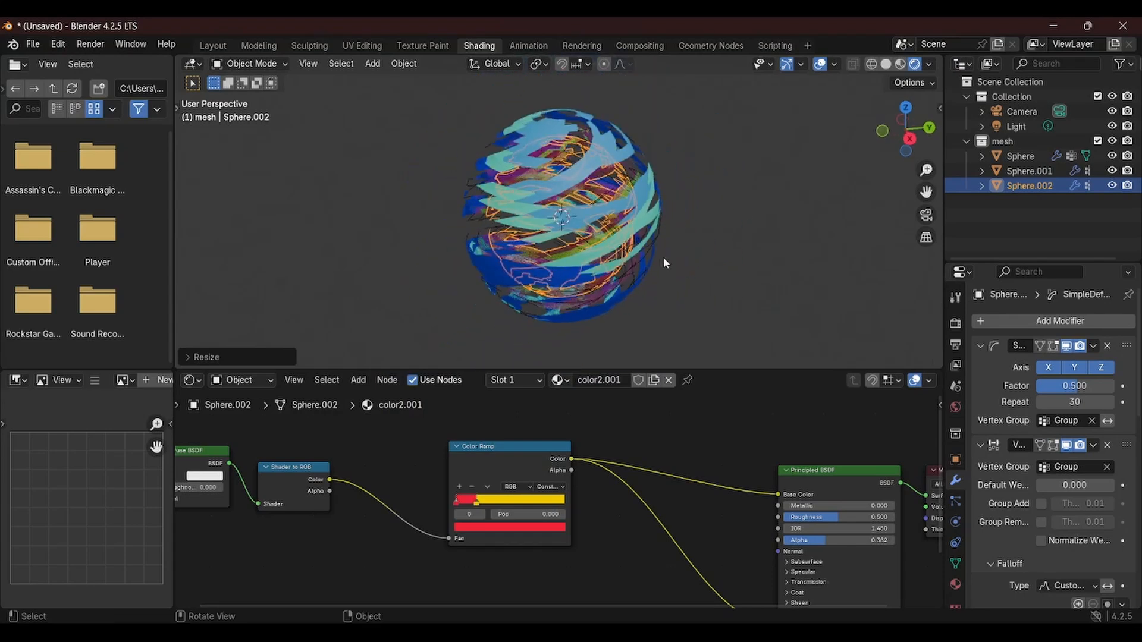
shift+middle_drag(708, 264, 725, 270)
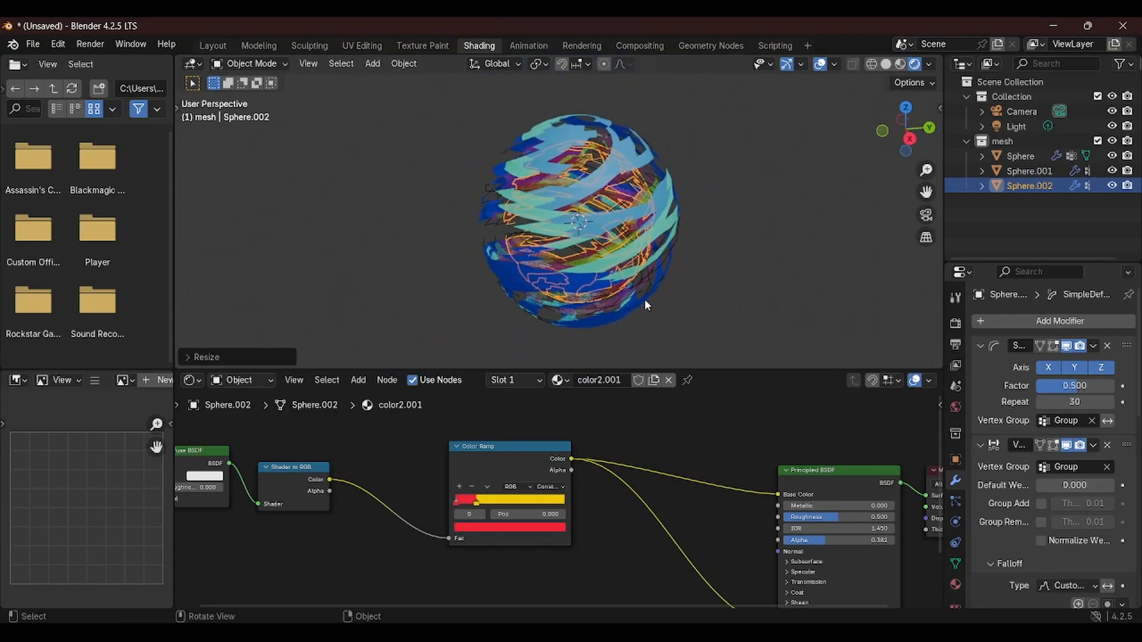
Switch to the Layout workspace and align the camera to the current view, nudging it toward the spheres
click(216, 47)
shift+middle_drag(474, 292, 480, 240)
scroll(548, 337, down, 6)
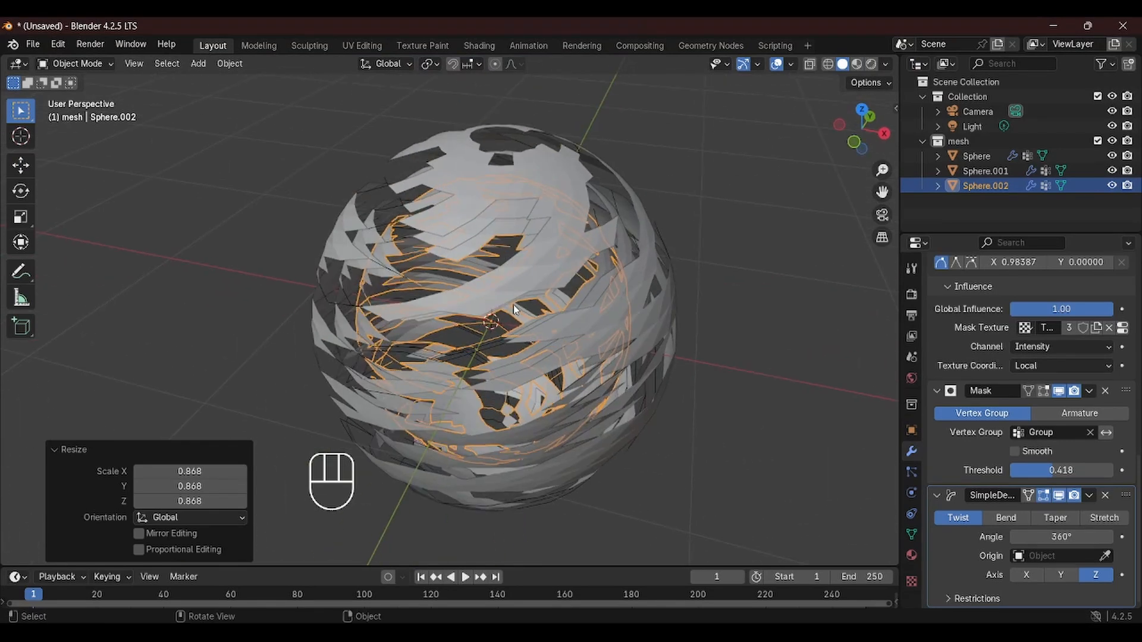
shift+middle_drag(515, 309, 583, 284)
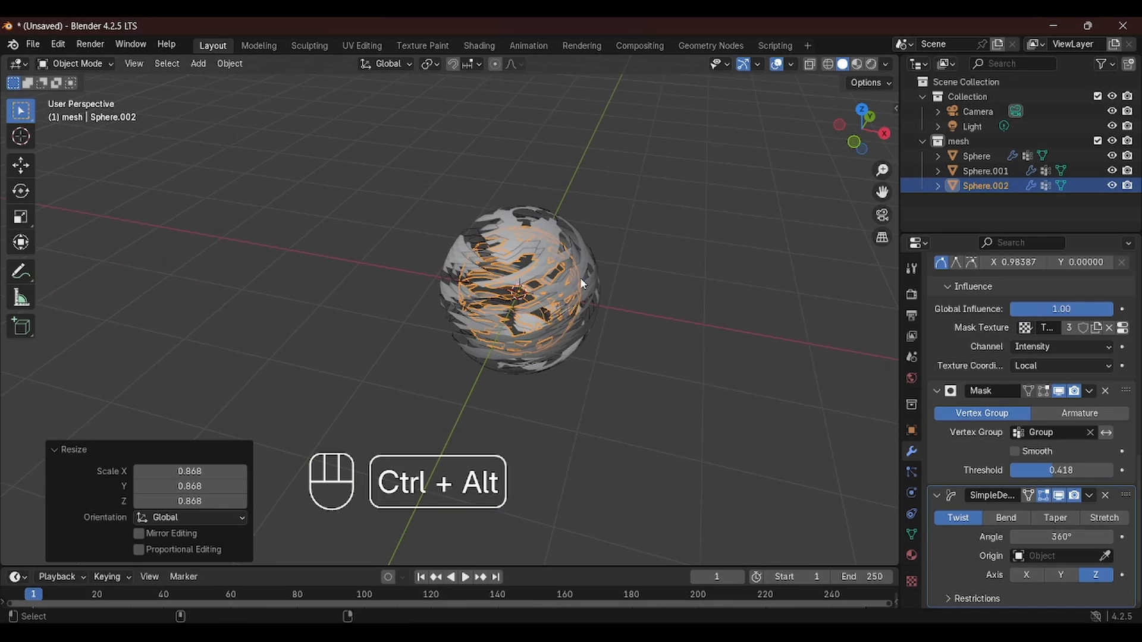
key(ctrl+alt+KP_0)
click(670, 313)
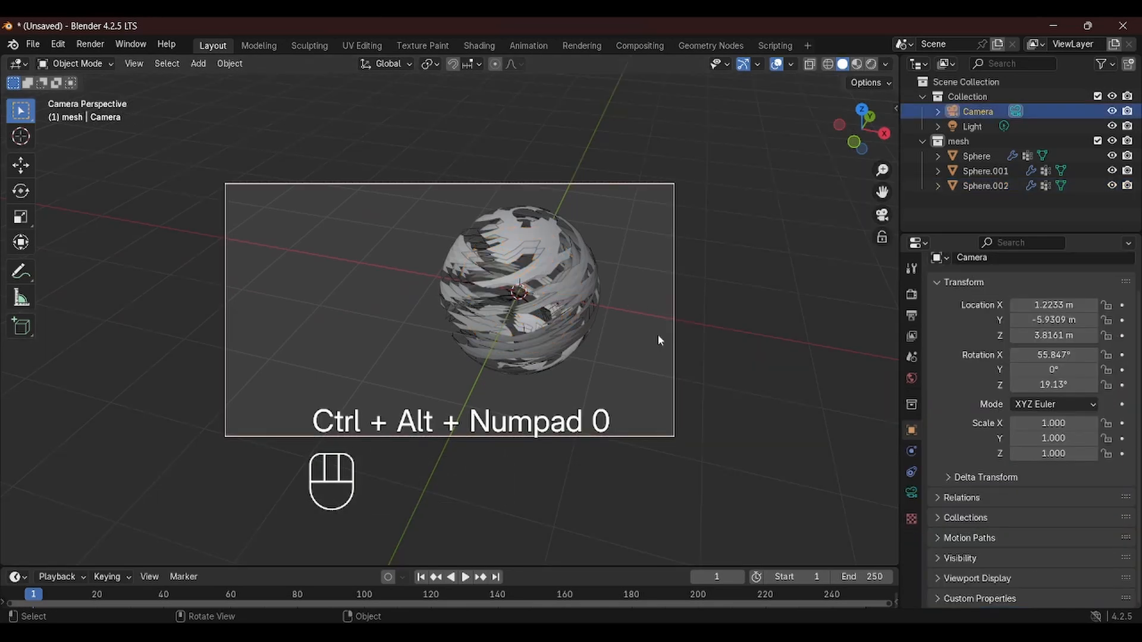
key(g)
click(598, 316)
key(s)
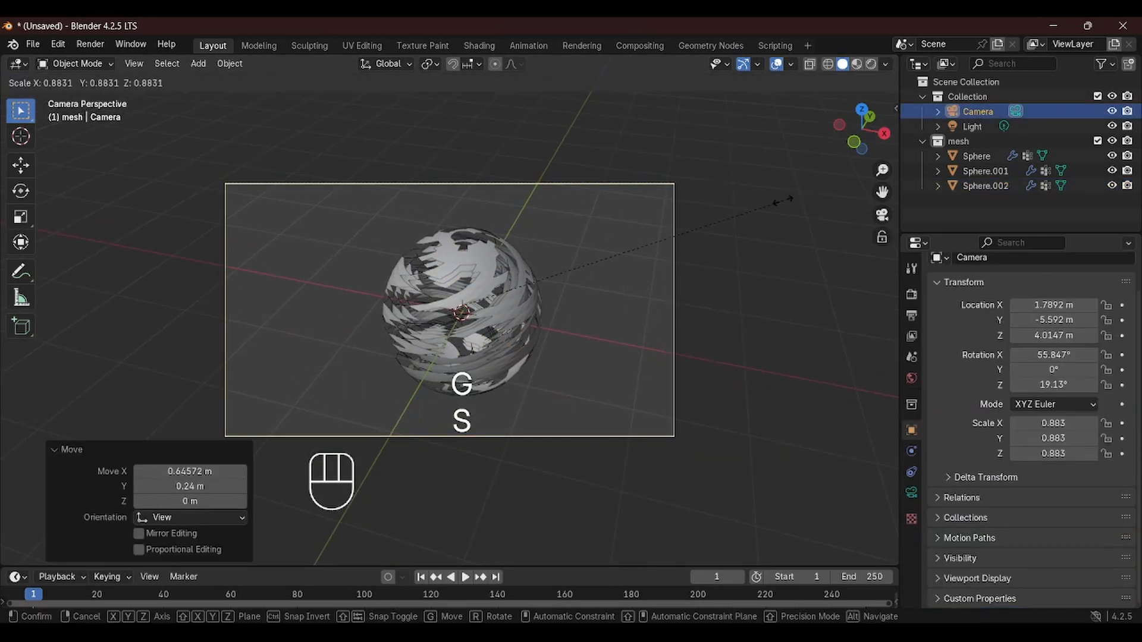
right_click(720, 234)
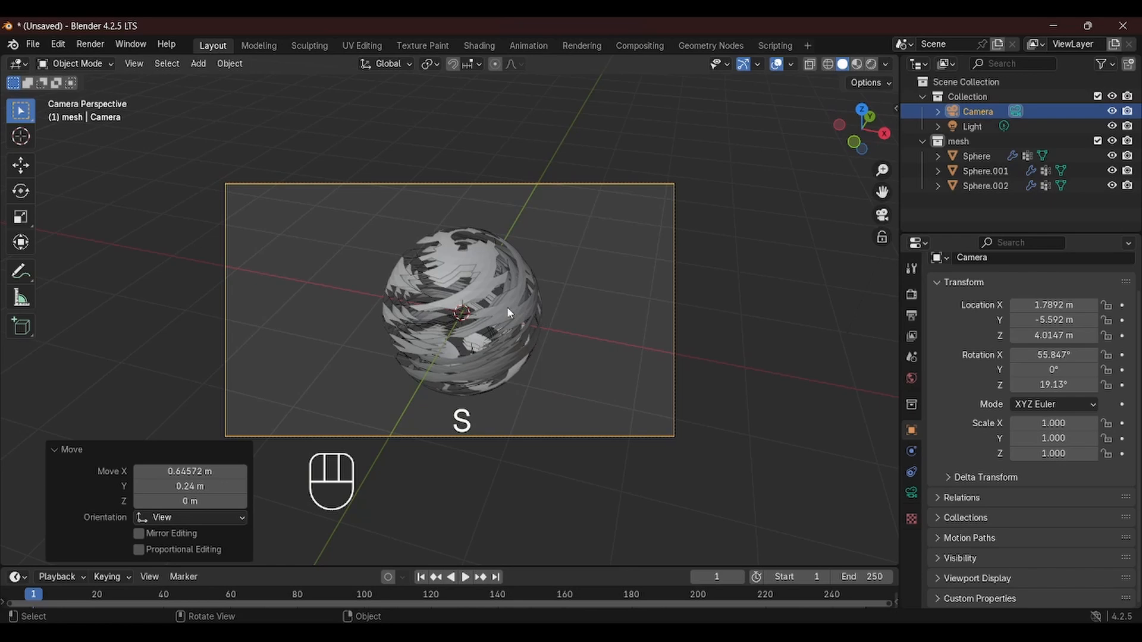
Re-align the camera to a closer view and move it so the spheres are framed
scroll(507, 307, up, 5)
key(ctrl+alt+KP_0)
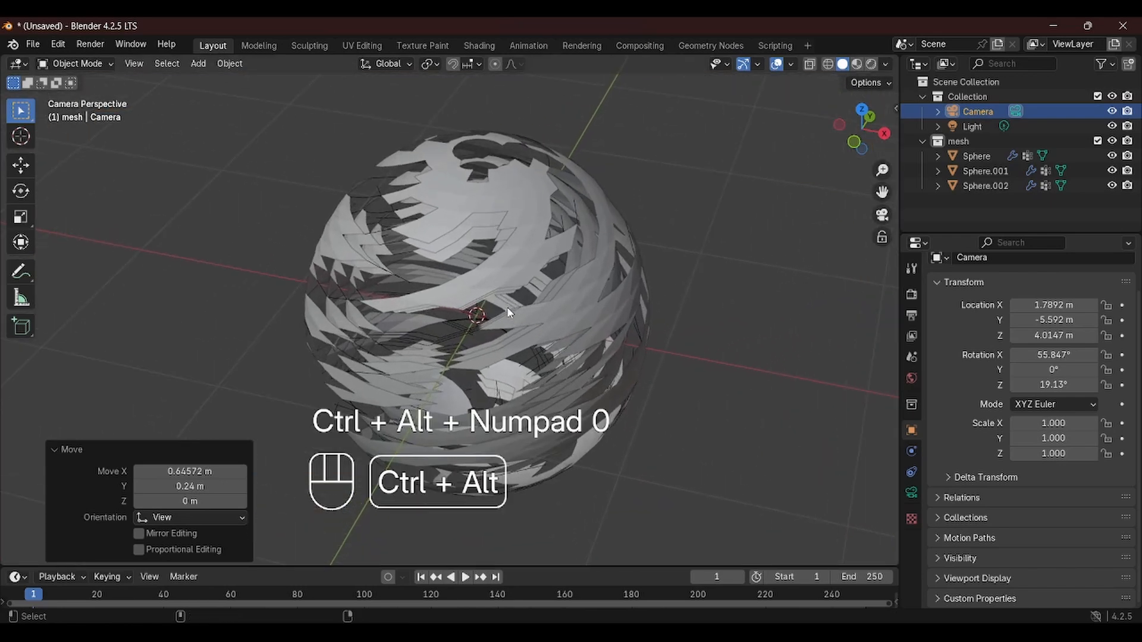
key(KP_0)
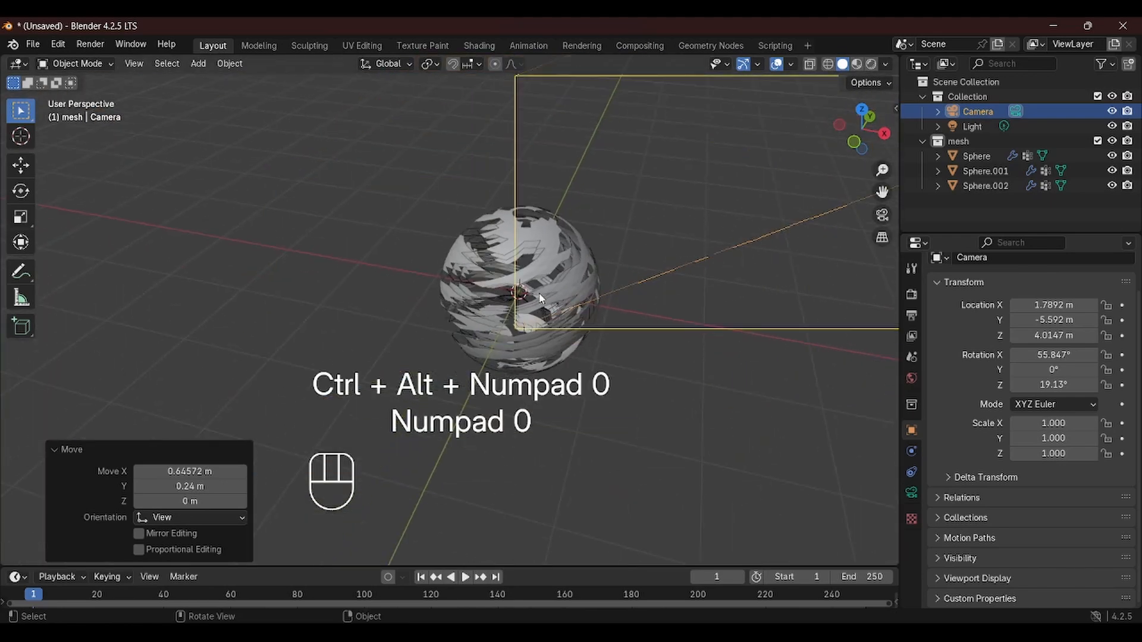
middle_drag(540, 298, 565, 264)
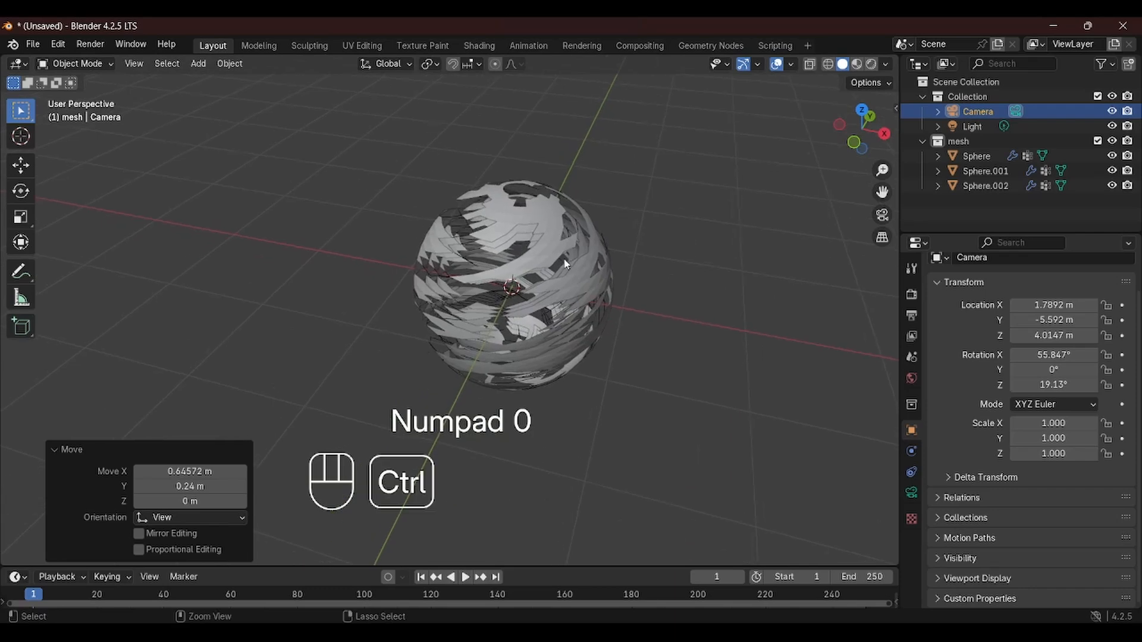
key(ctrl+alt+KP_0)
scroll(565, 264, up, 1)
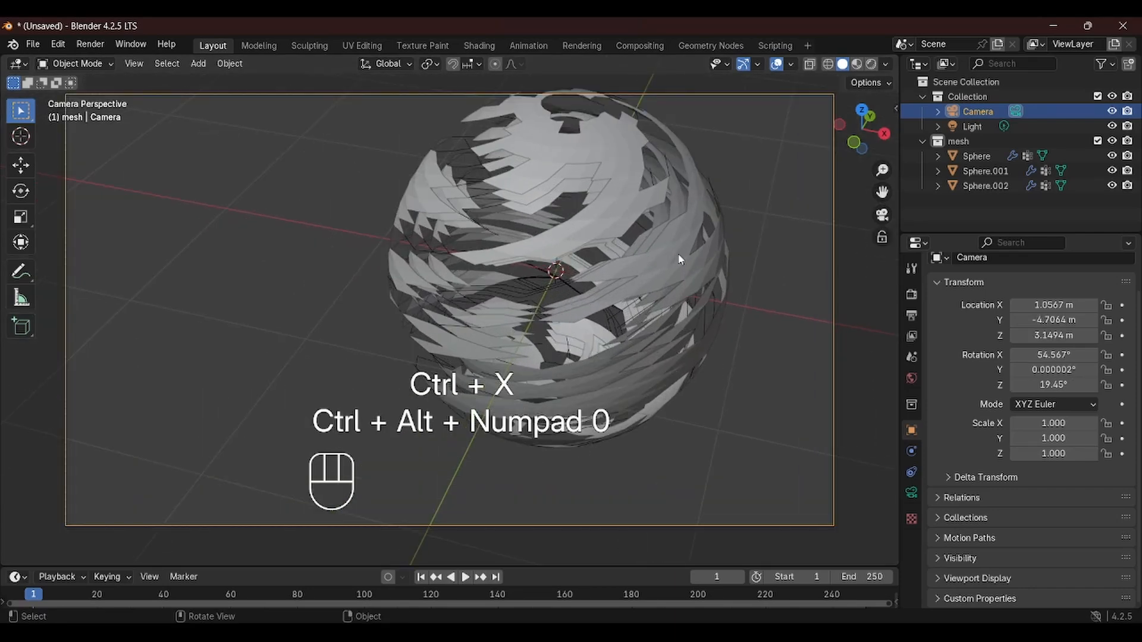
key(g)
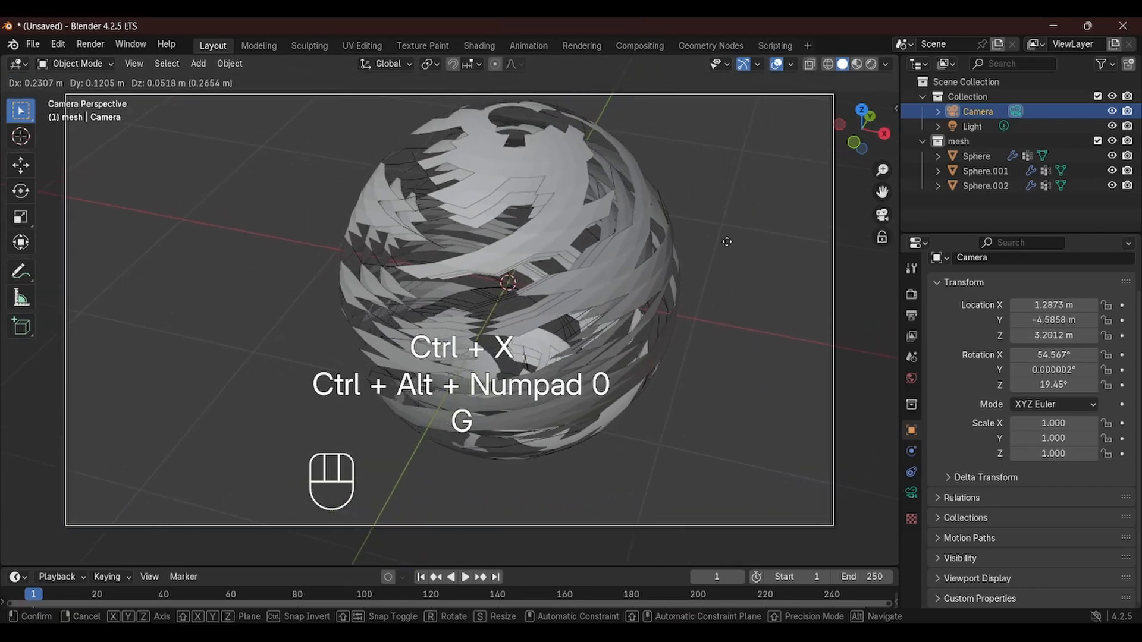
click(737, 253)
middle_drag(736, 253, 457, 315)
scroll(469, 313, down, 2)
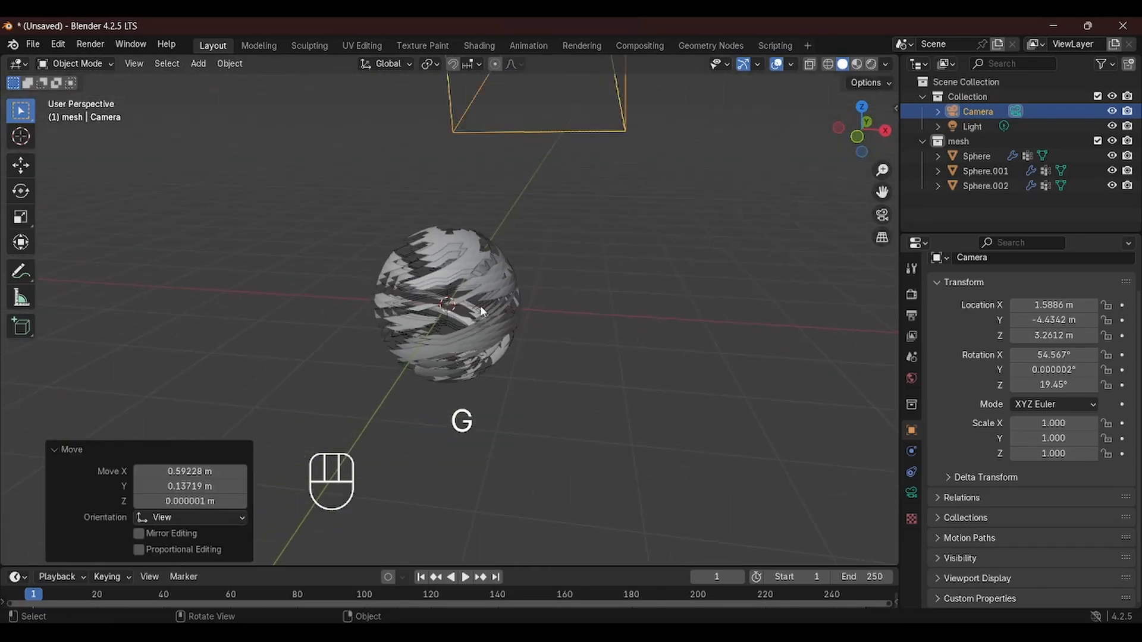
Select the original sphere and switch the viewport to rendered shading to inspect its modifiers
click(977, 156)
click(911, 450)
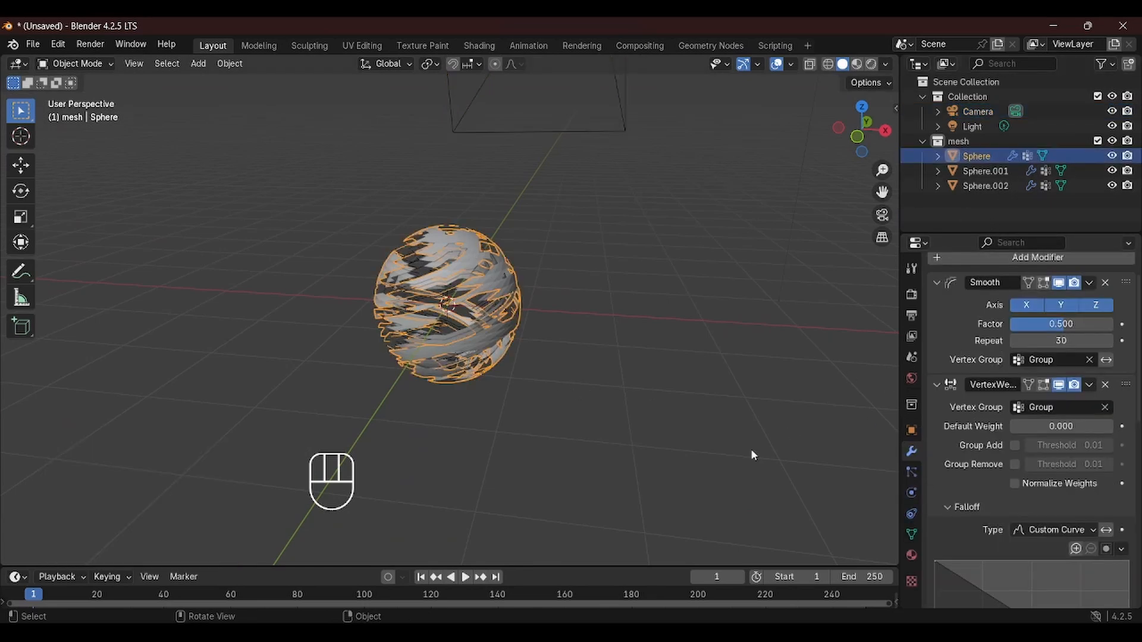
middle_drag(376, 309, 451, 301)
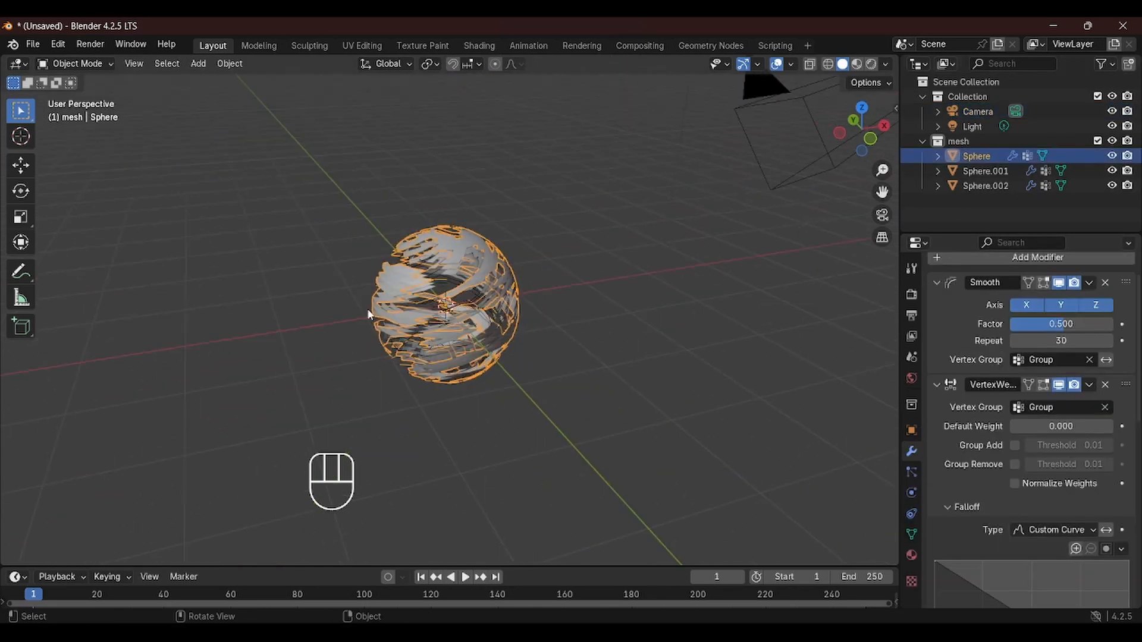
click(871, 64)
middle_drag(751, 262, 547, 319)
scroll(446, 268, up, 4)
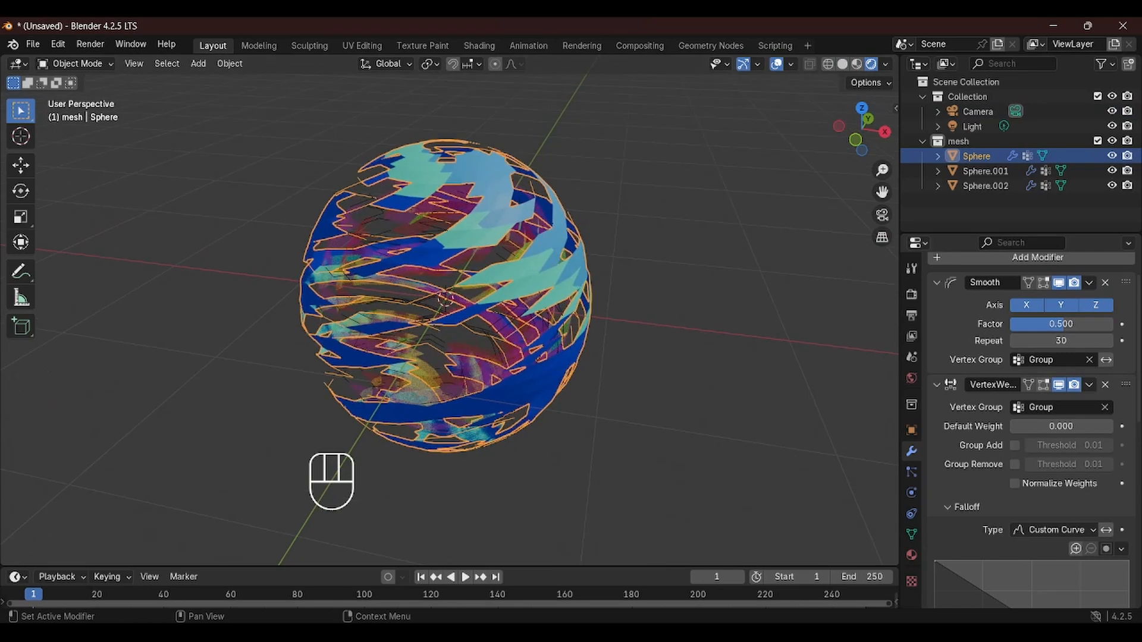
scroll(1076, 541, down, 10)
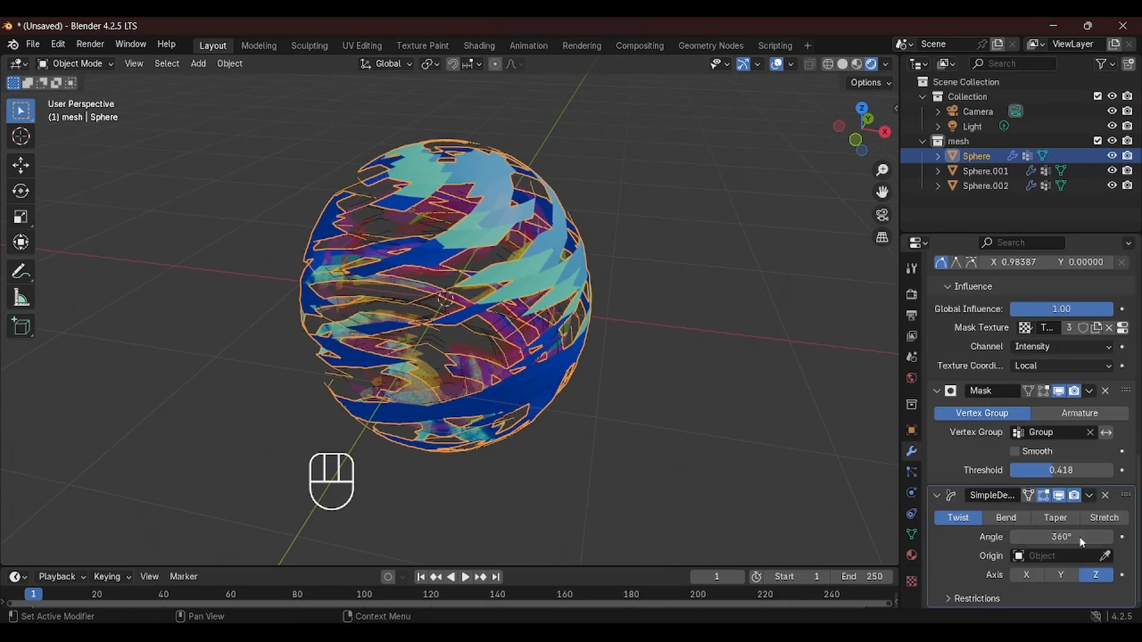
Enlarge the timeline and set the scene's end frame to 100
drag(635, 567, 654, 386)
click(853, 396)
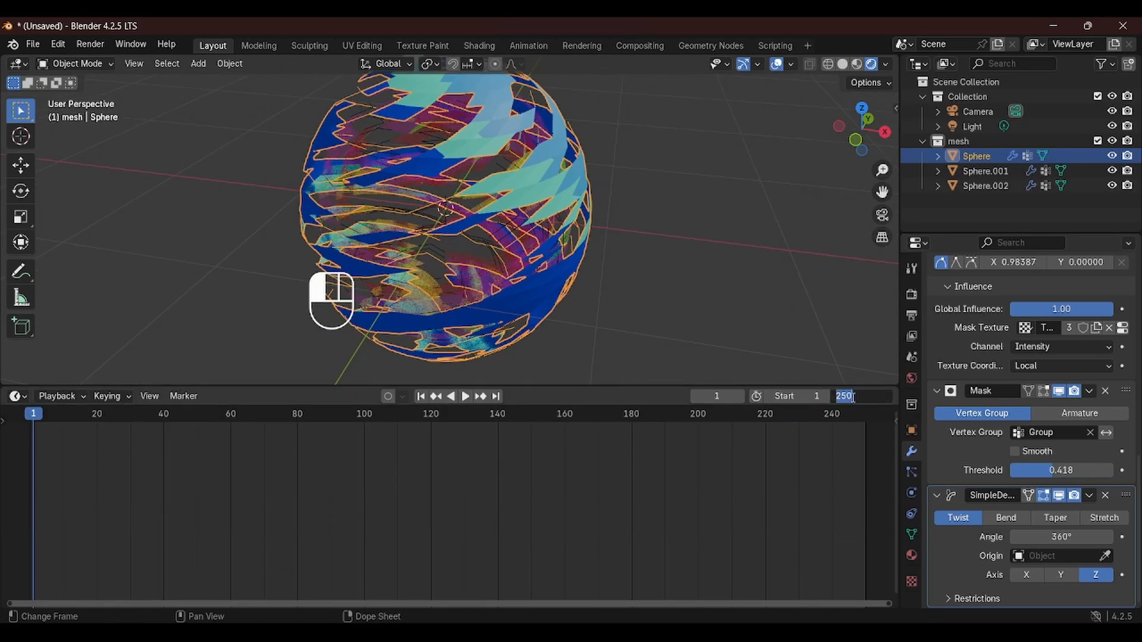
key(Return)
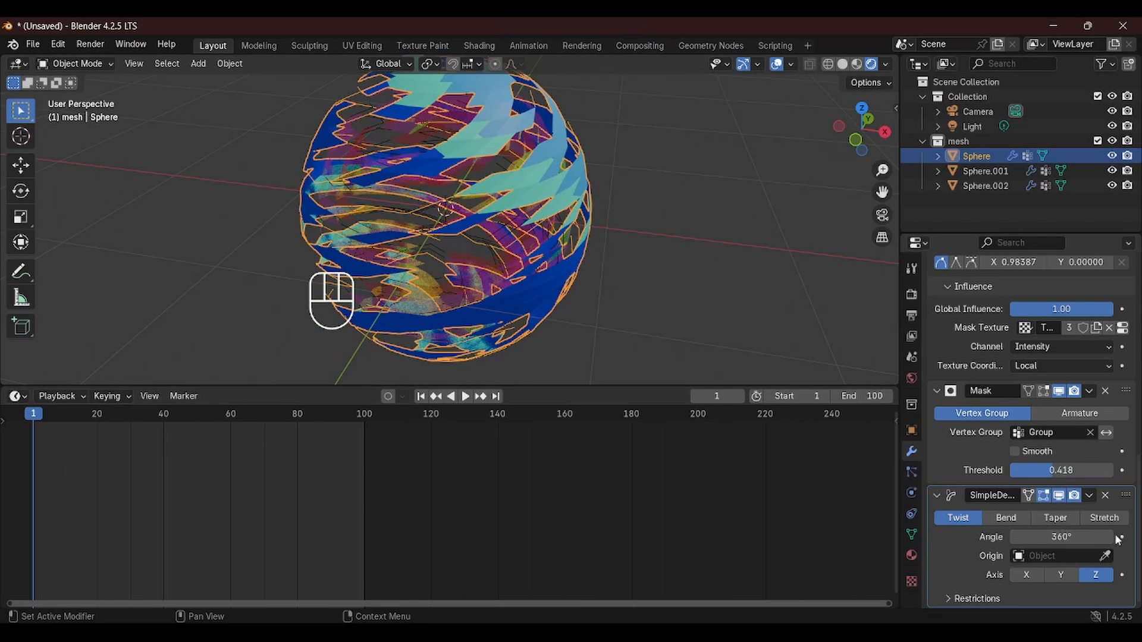
Keyframe the sphere's Twist angle at 360° on frame 1 and at -360° on frame 100
mouse_move(443, 247)
middle_down()
mouse_move(382, 245)
mouse_move(434, 250)
middle_up()
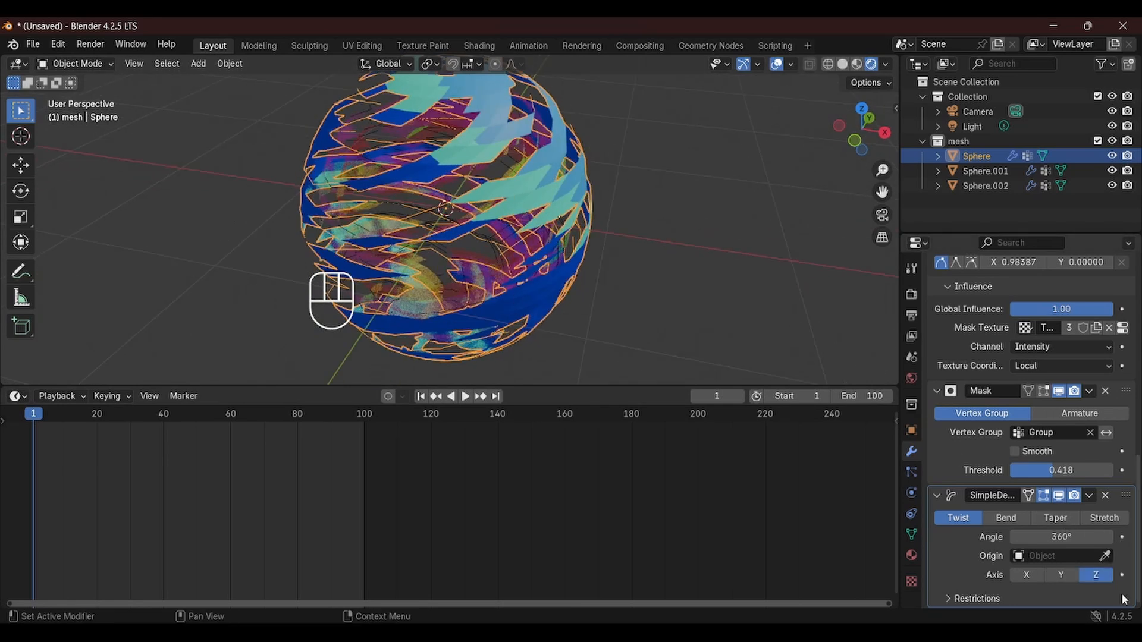
click(1122, 537)
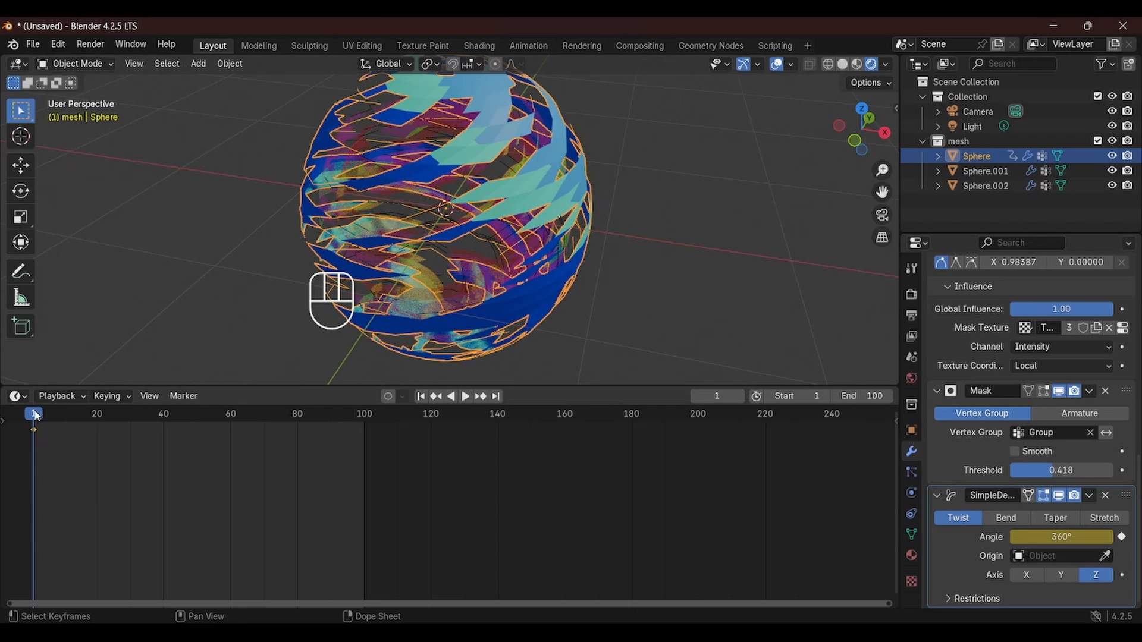
drag(34, 411, 365, 426)
click(1087, 536)
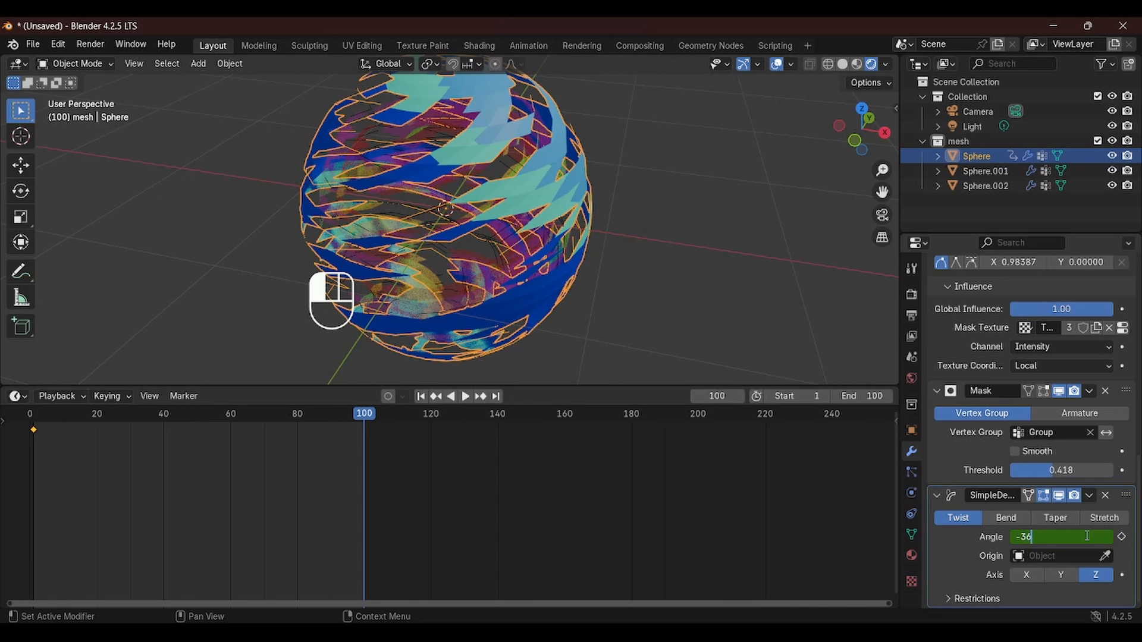
key(Return)
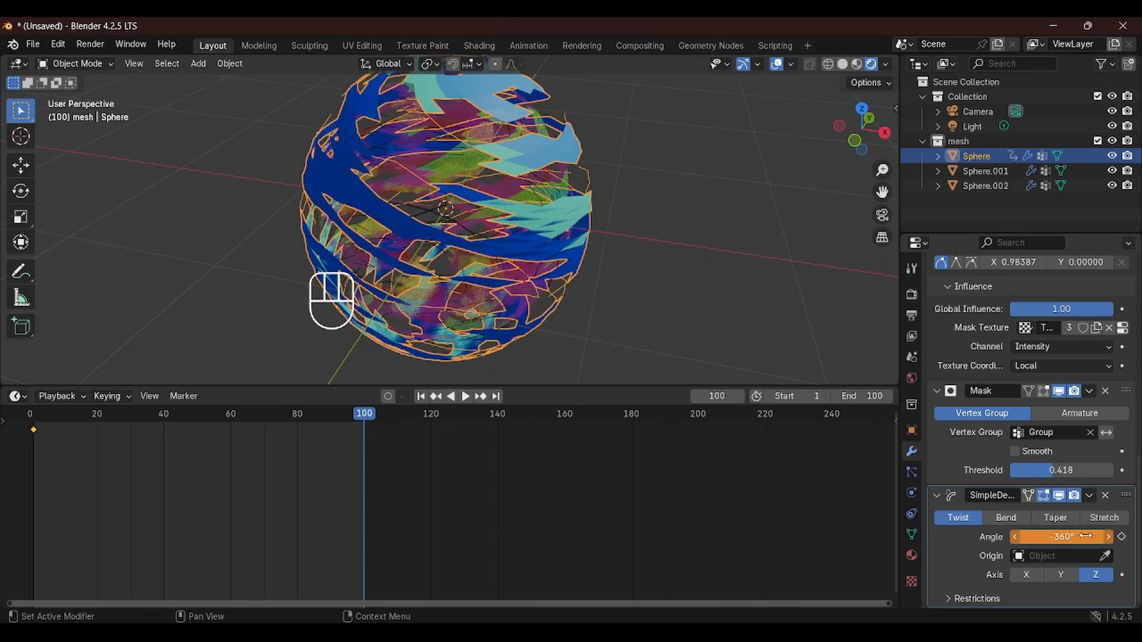
click(1121, 538)
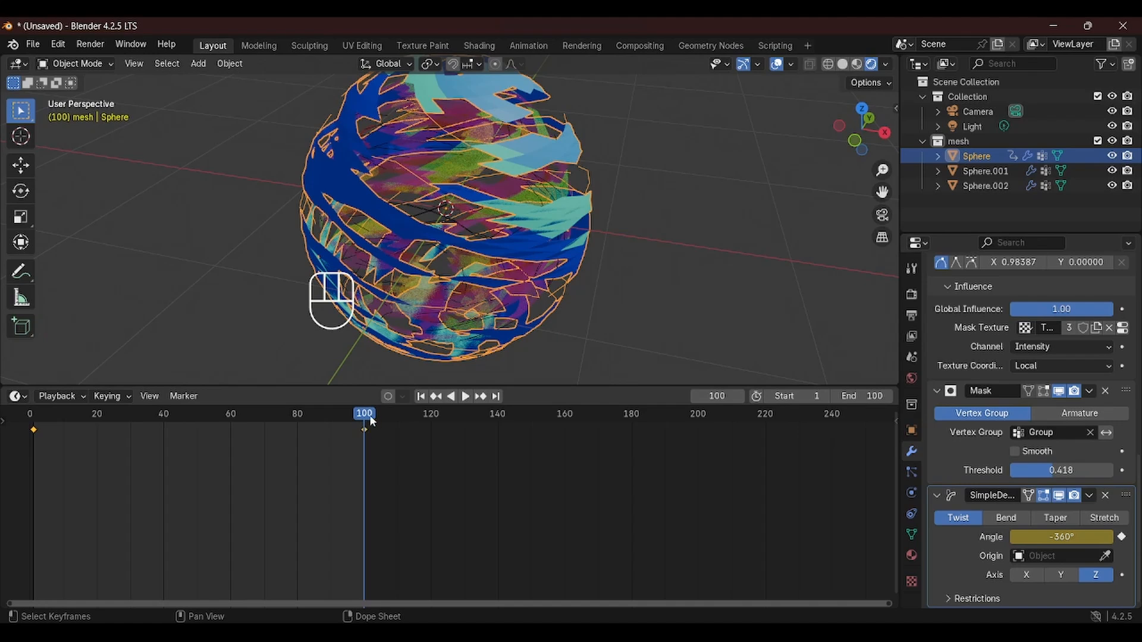
drag(372, 421, 33, 438)
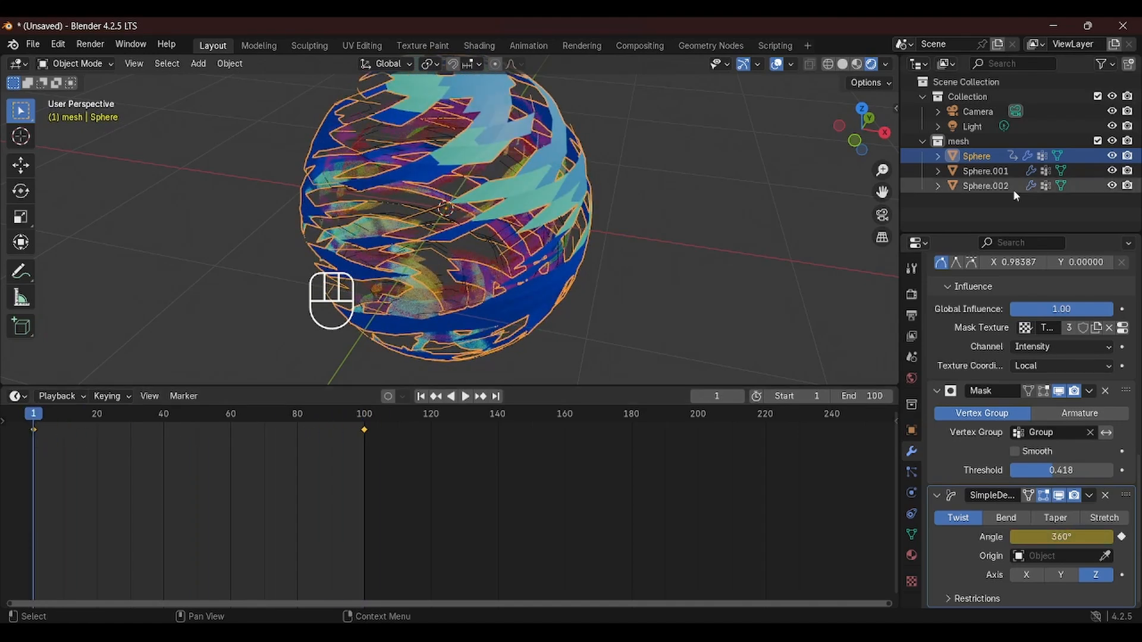
Select the second sphere and set its Twist angle to 180°
click(993, 176)
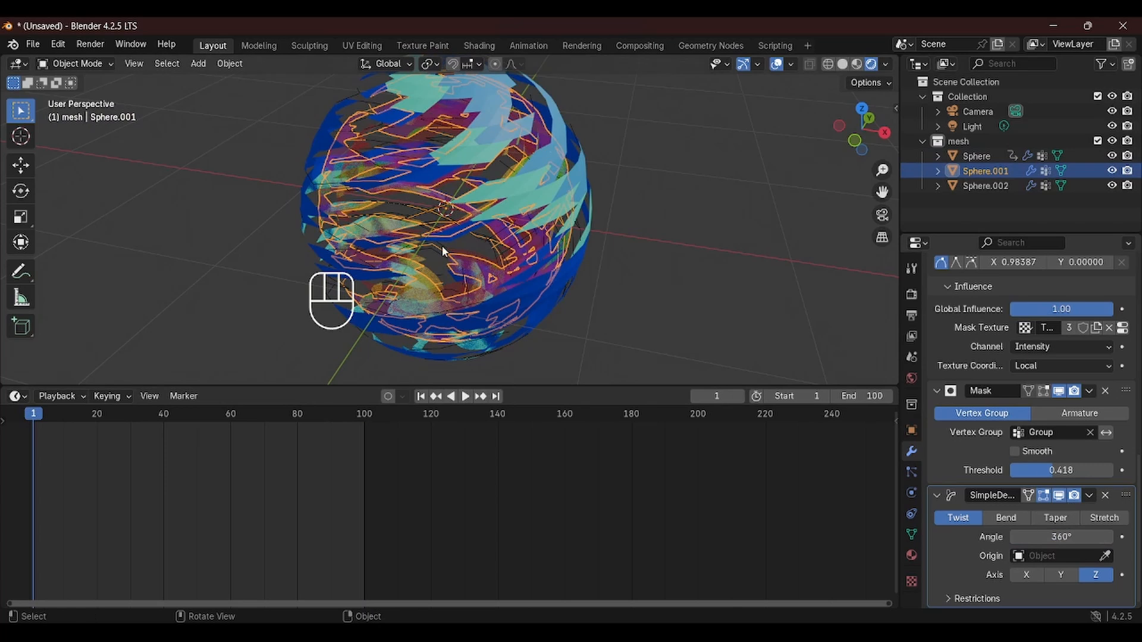
middle_drag(414, 234, 506, 267)
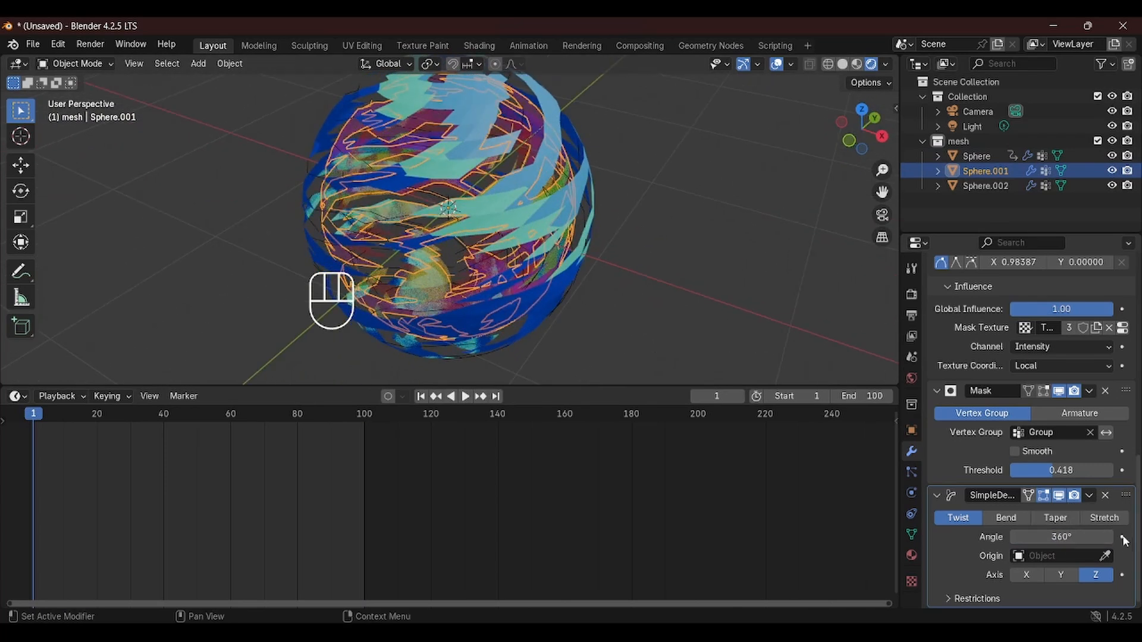
double_click(1041, 537)
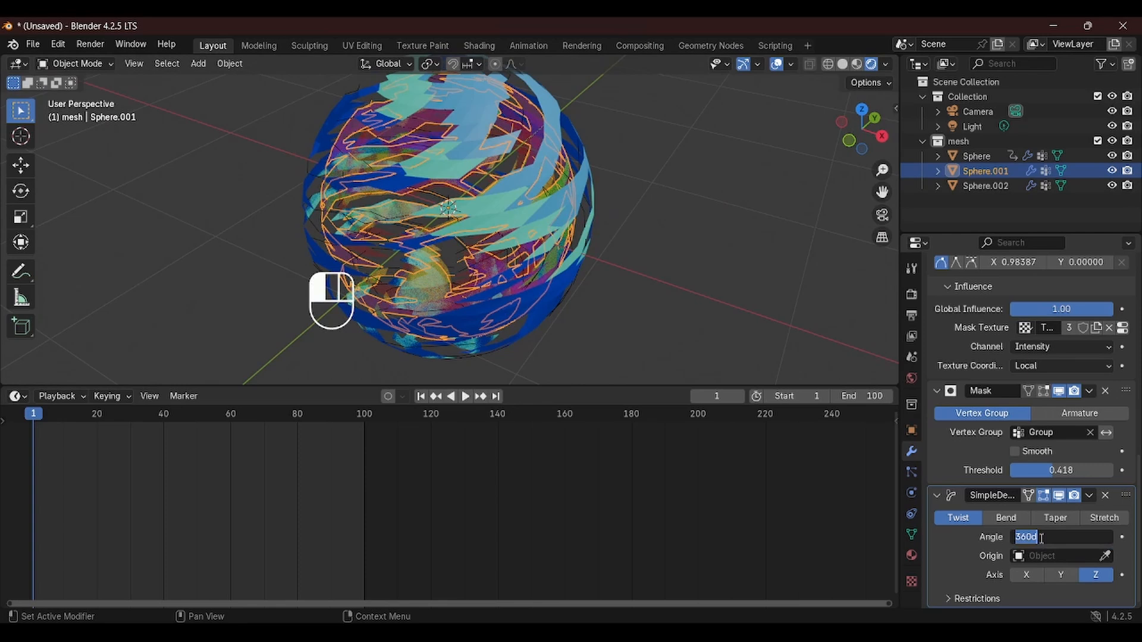
text(180)
key(Return)
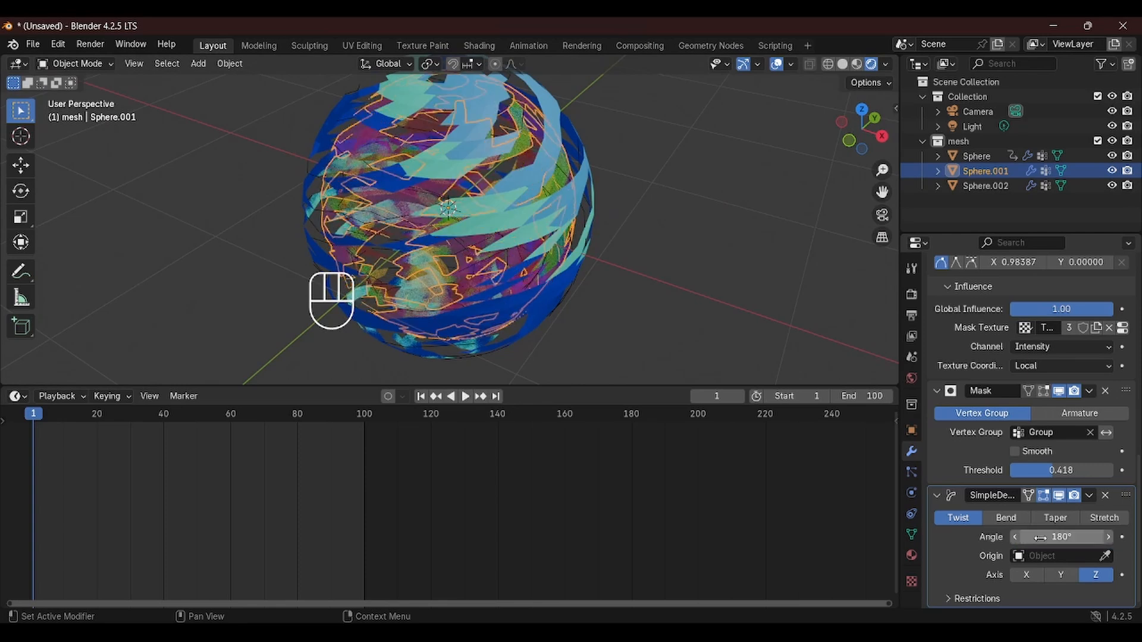
Keyframe the second sphere's Twist angle on frame 1 and set it to -180° on frame 100
middle_drag(333, 196, 303, 192)
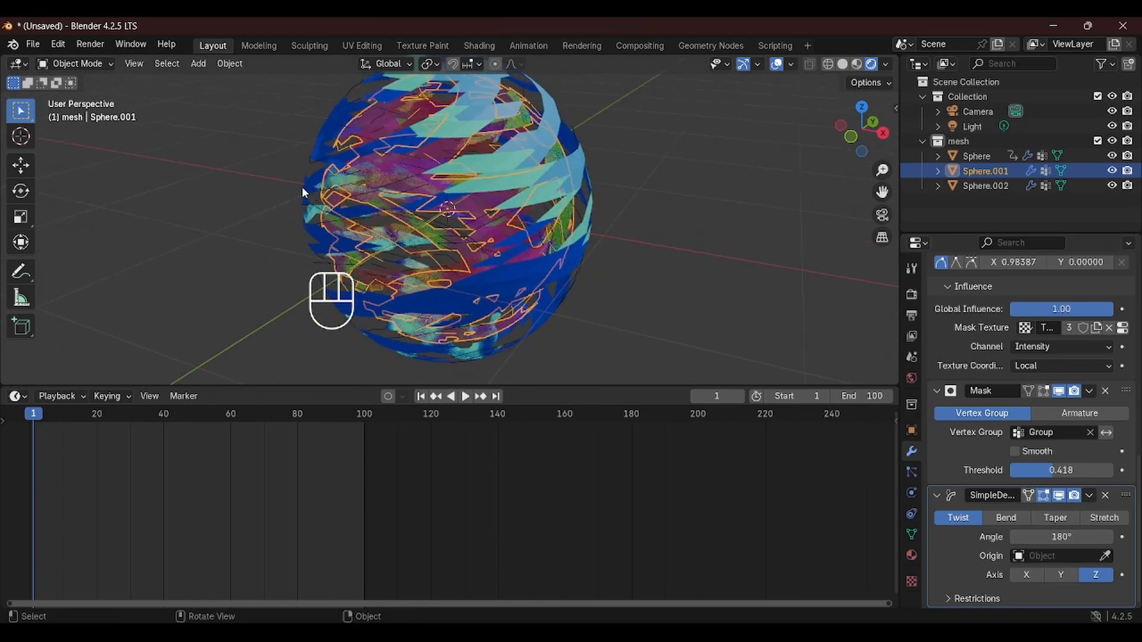
middle_drag(527, 245, 387, 299)
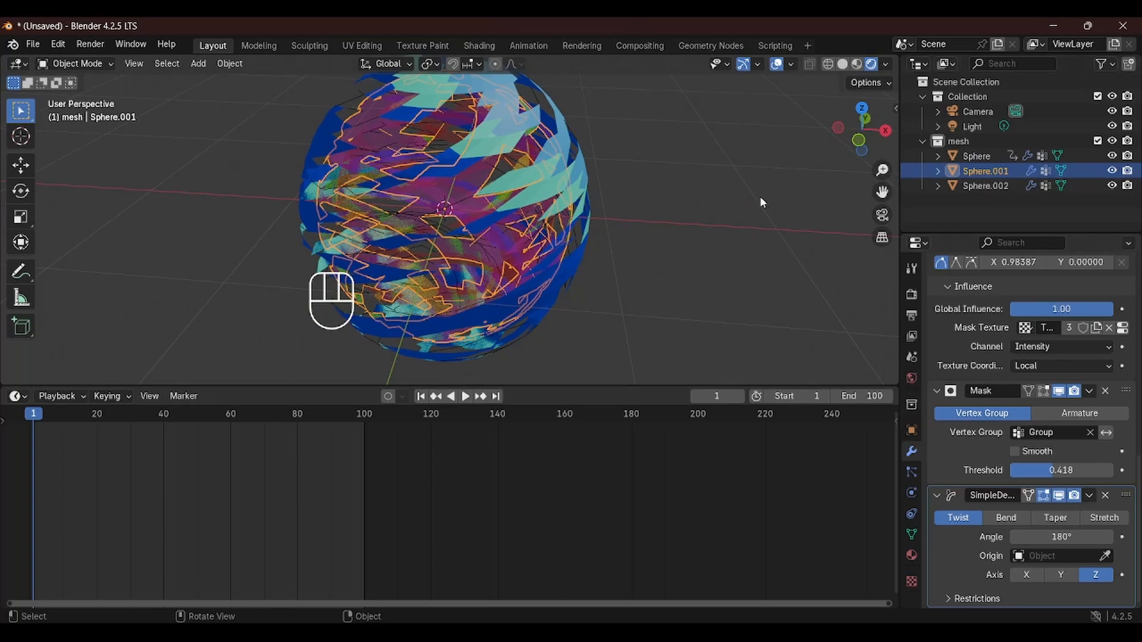
middle_drag(523, 217, 440, 205)
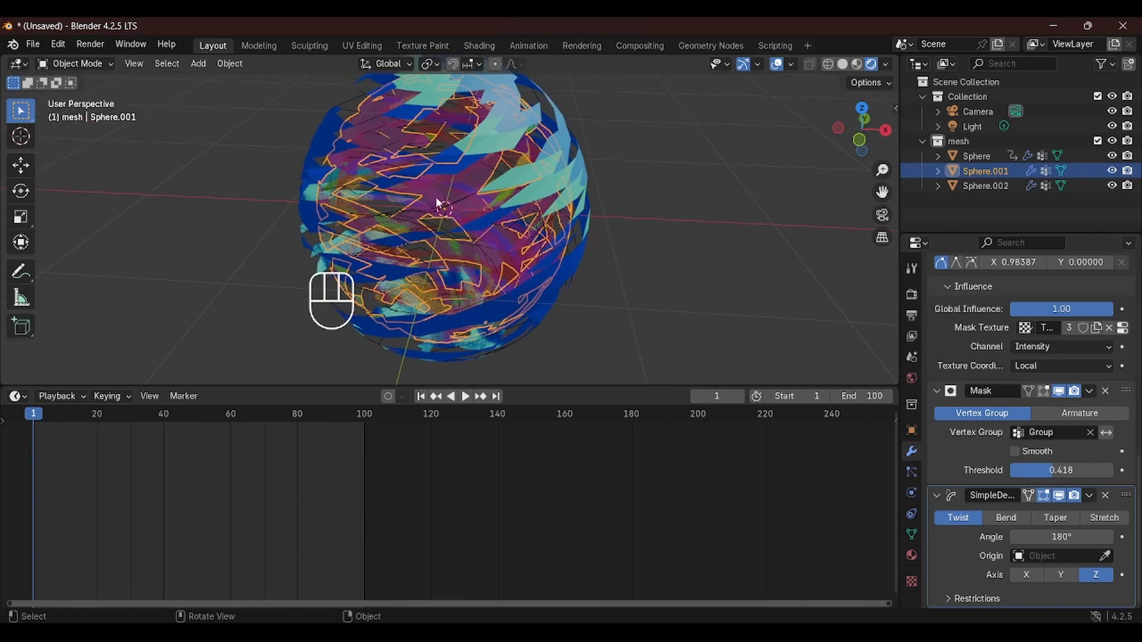
click(1121, 536)
drag(35, 414, 366, 413)
click(1070, 537)
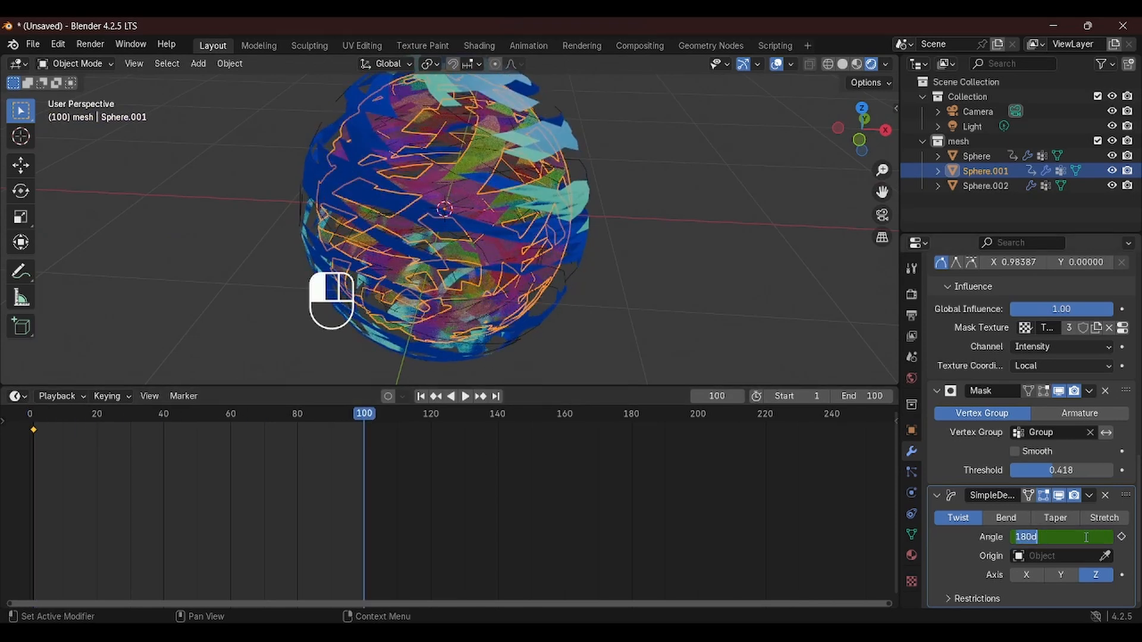
text(-180)
key(Return)
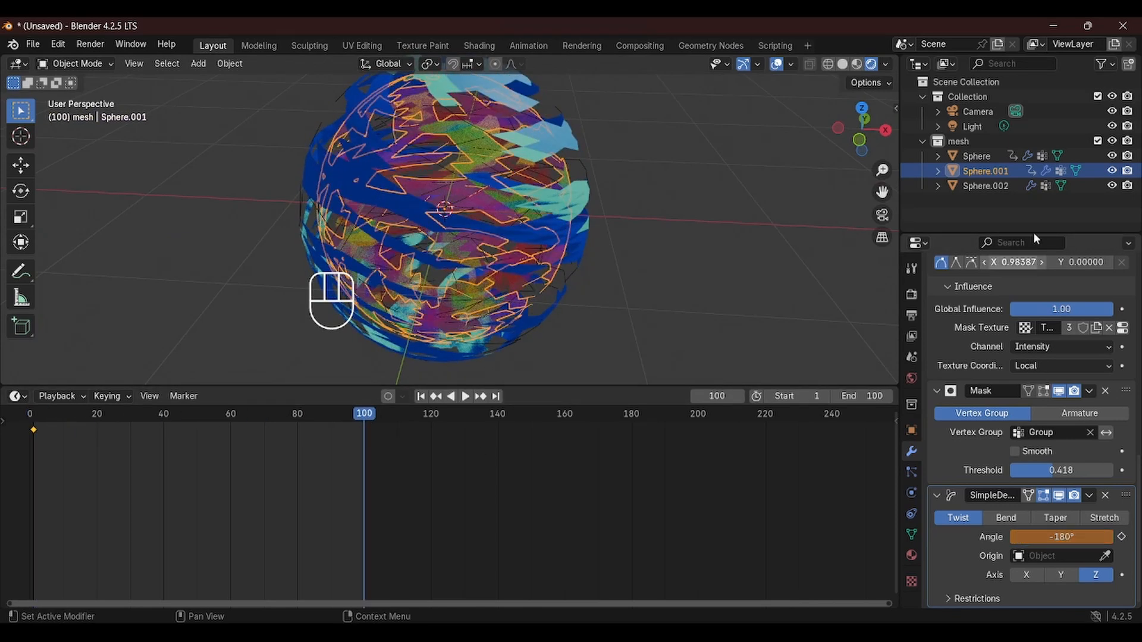
Select the third sphere, set its Twist angle to 180° and keyframe it on frame 1
click(985, 185)
drag(359, 422, 29, 428)
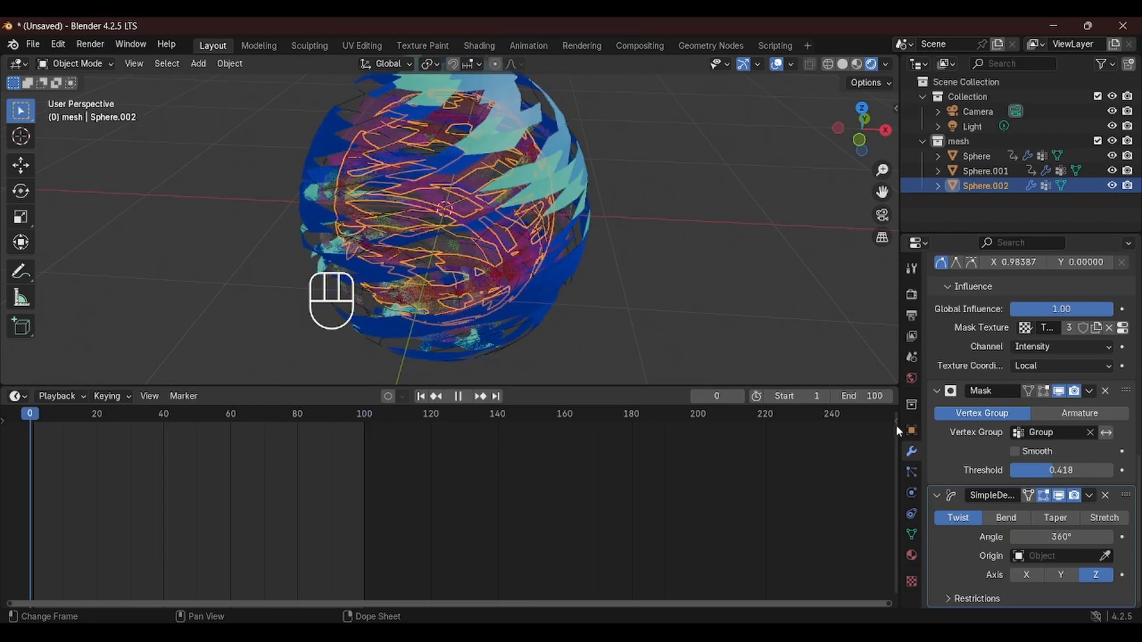
key(space)
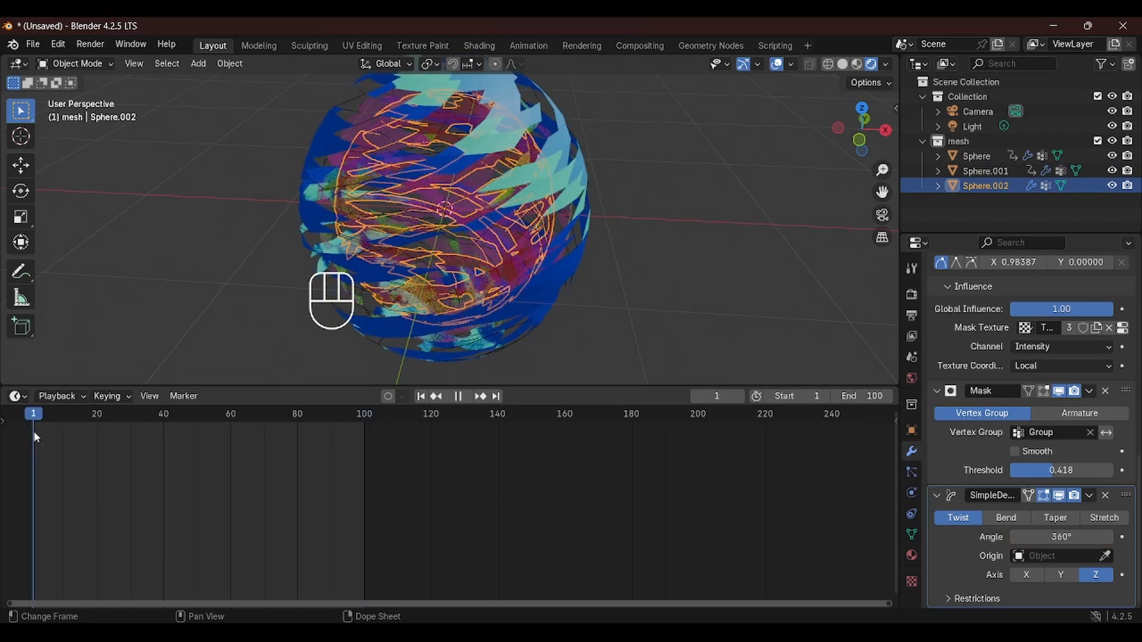
key(Escape)
click(1059, 537)
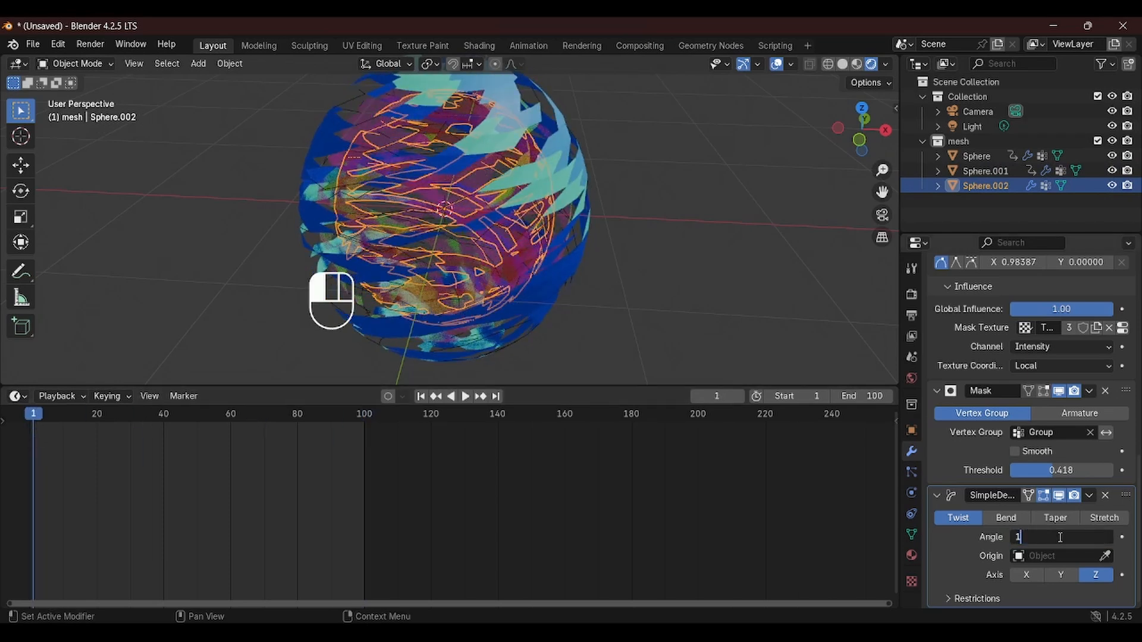
text(180)
key(Return)
key(i)
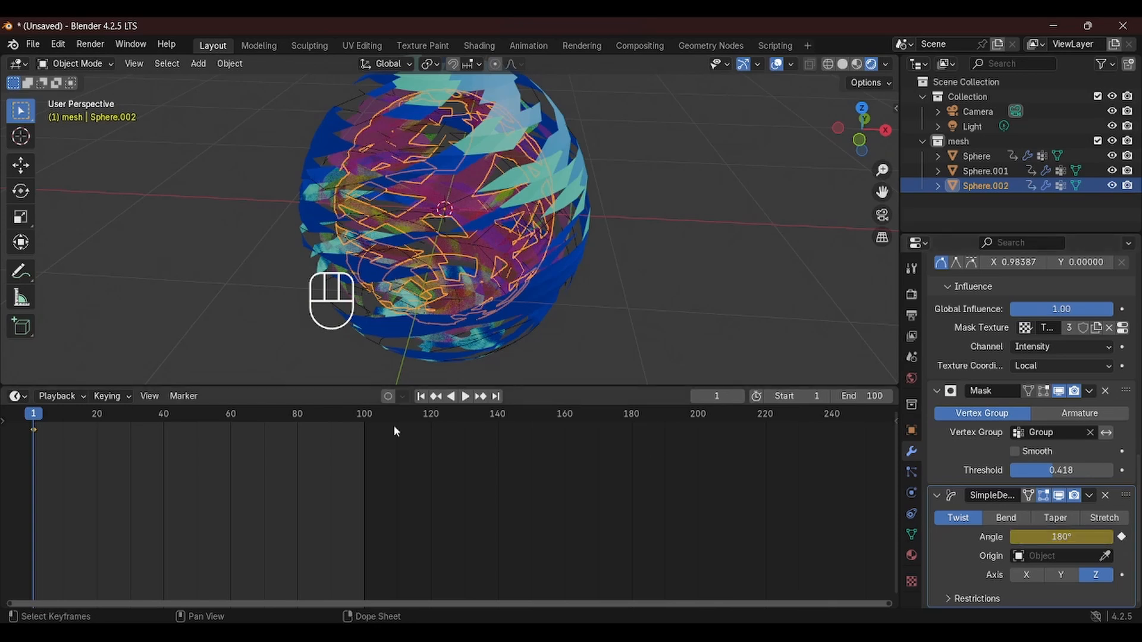
Keyframe the third sphere's Twist angle at -180° on frame 100
drag(33, 416, 365, 423)
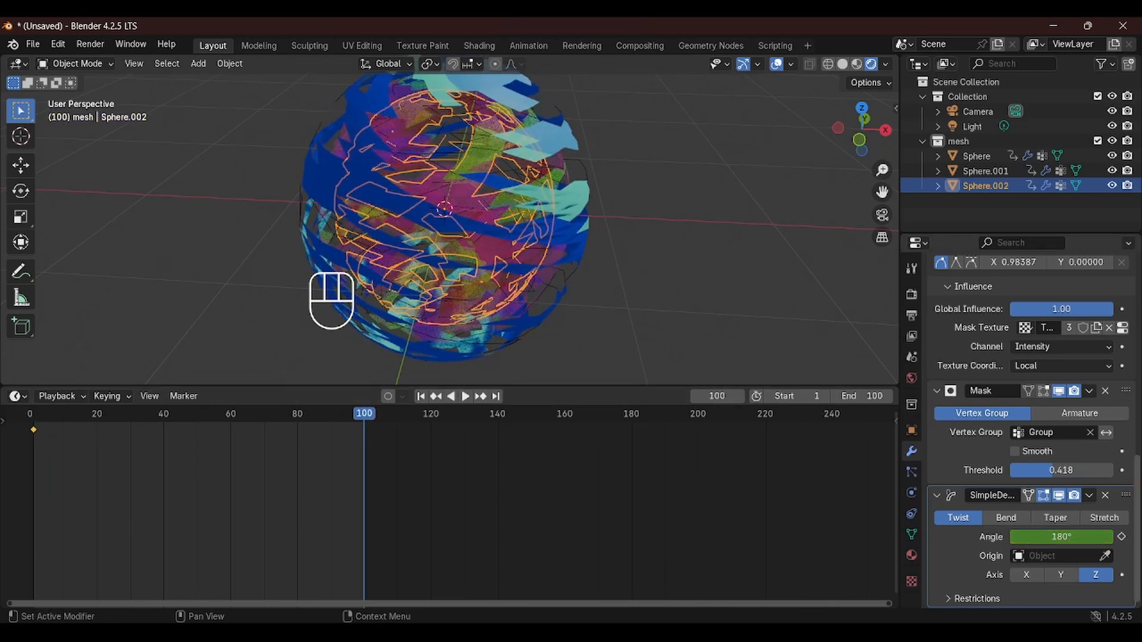
click(1076, 538)
text(-18)
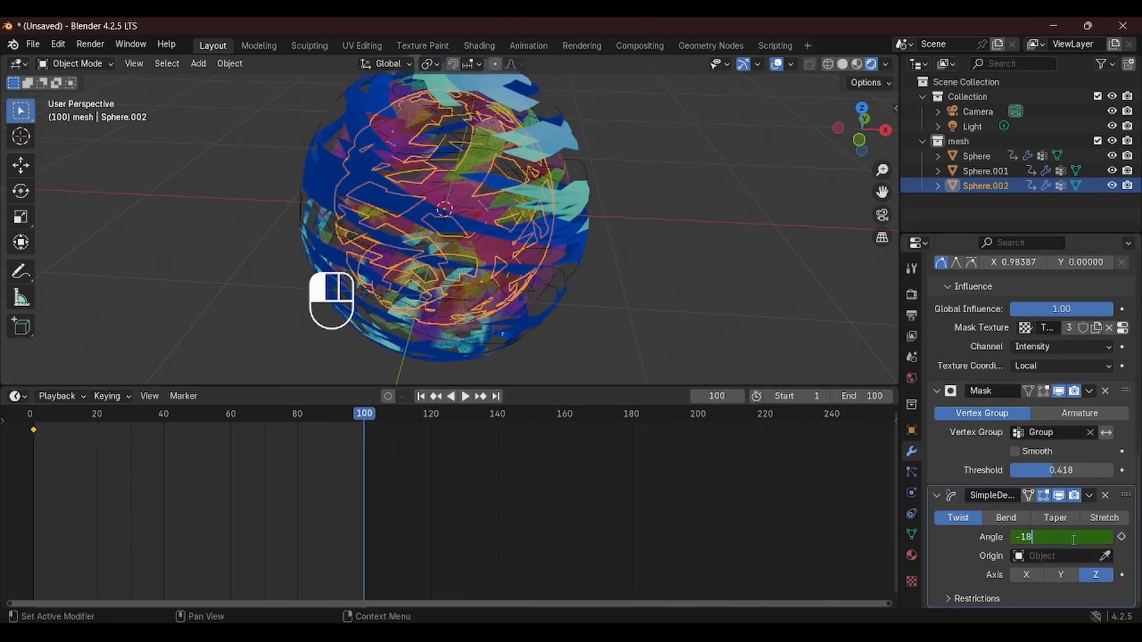
text(0)
key(Return)
key(i)
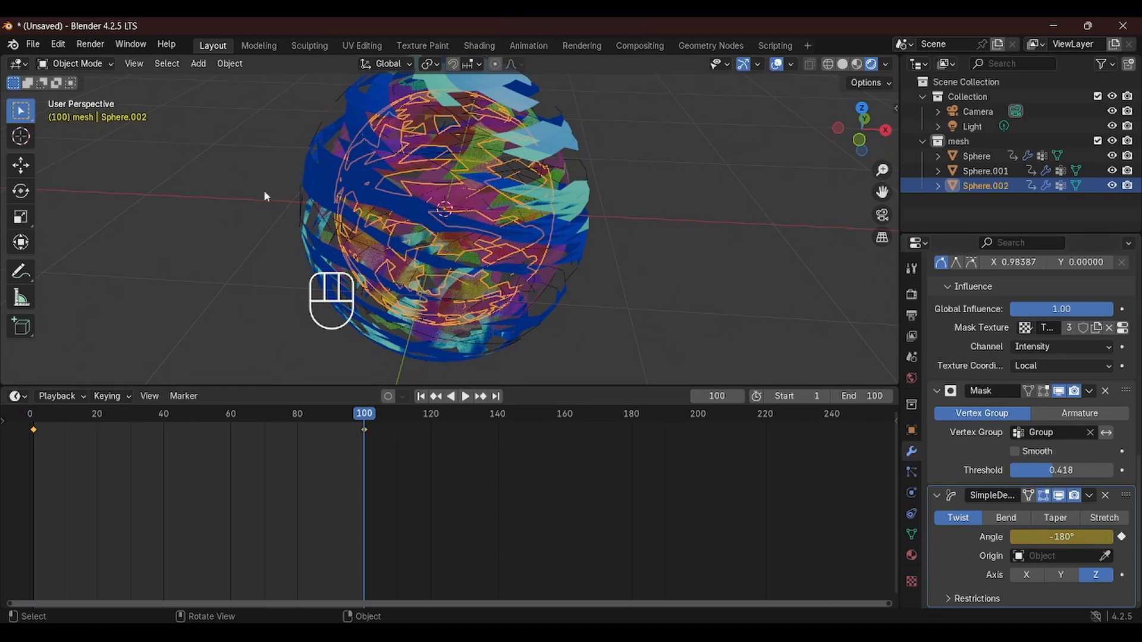
Render a preview image of frame 61 and close the render window
middle_drag(294, 186, 343, 214)
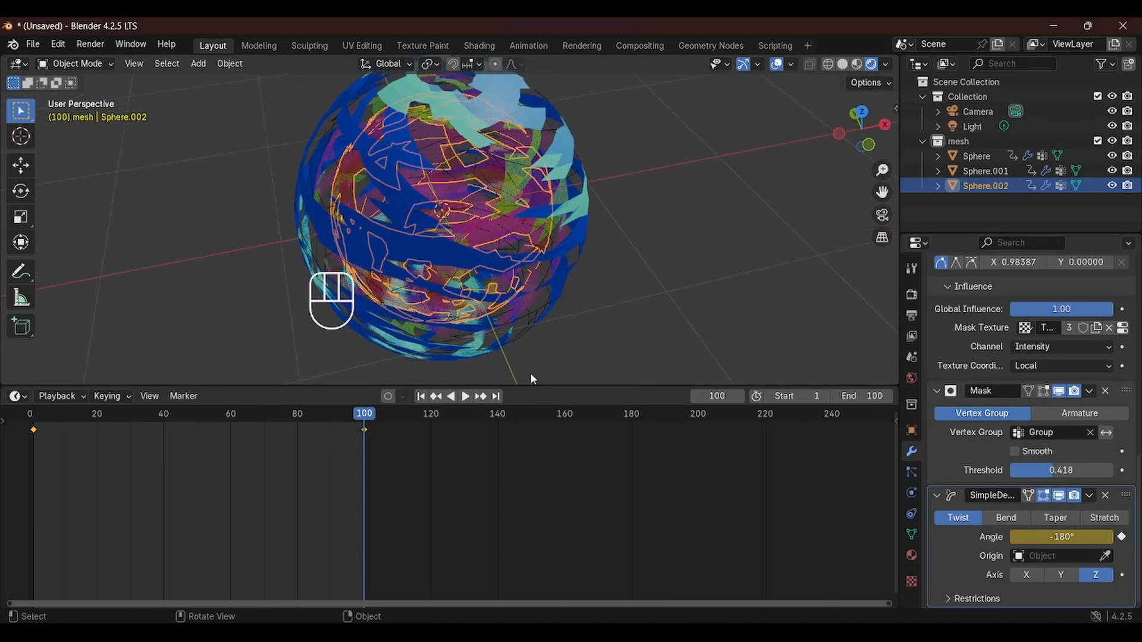
drag(279, 424, 236, 444)
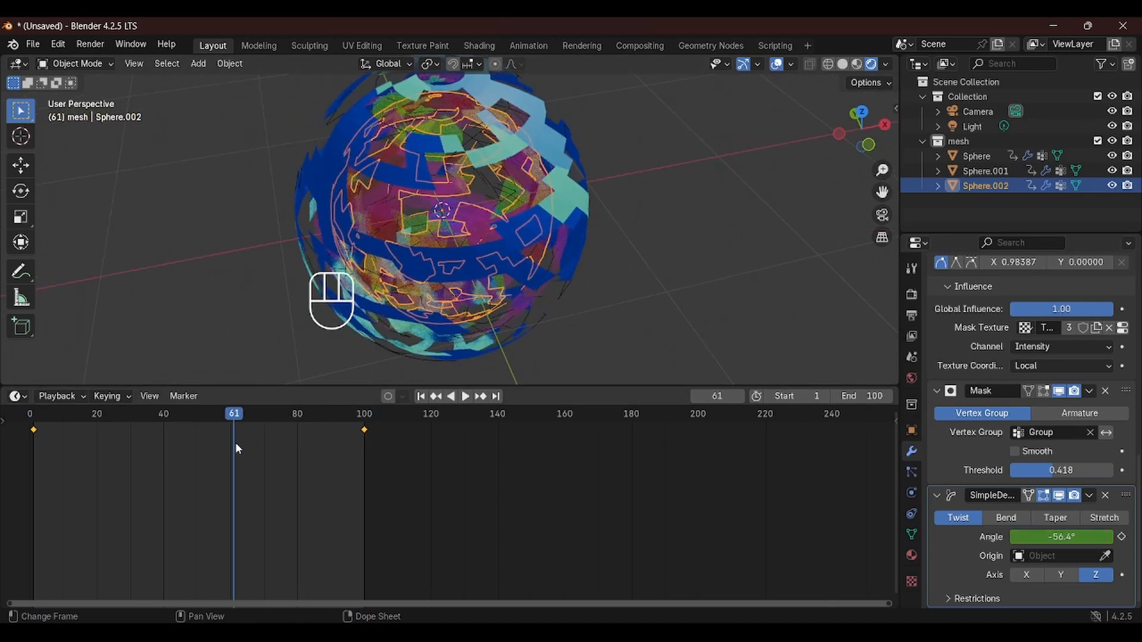
key(F12)
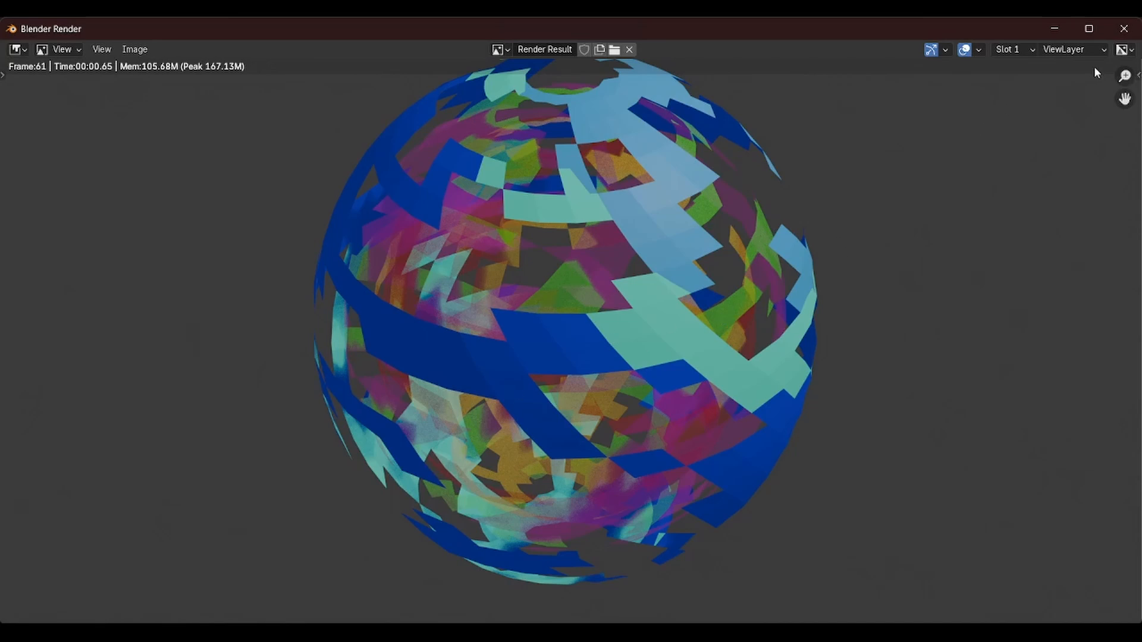
click(1124, 28)
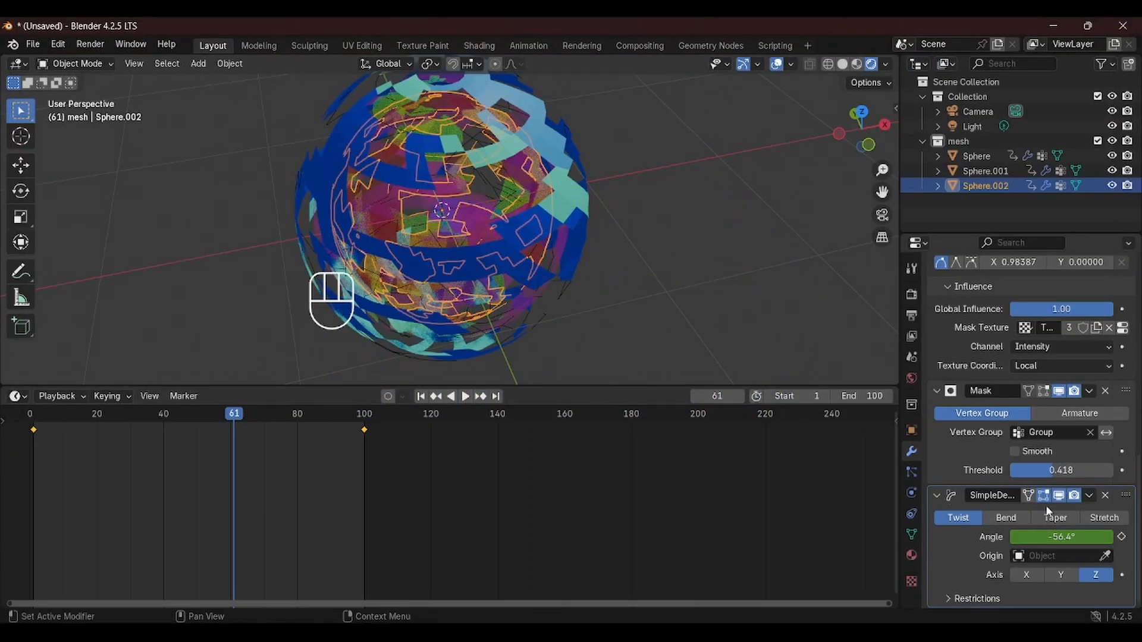
Set the third sphere's Smooth modifier Factor to 0.6
scroll(1063, 463, up, 5)
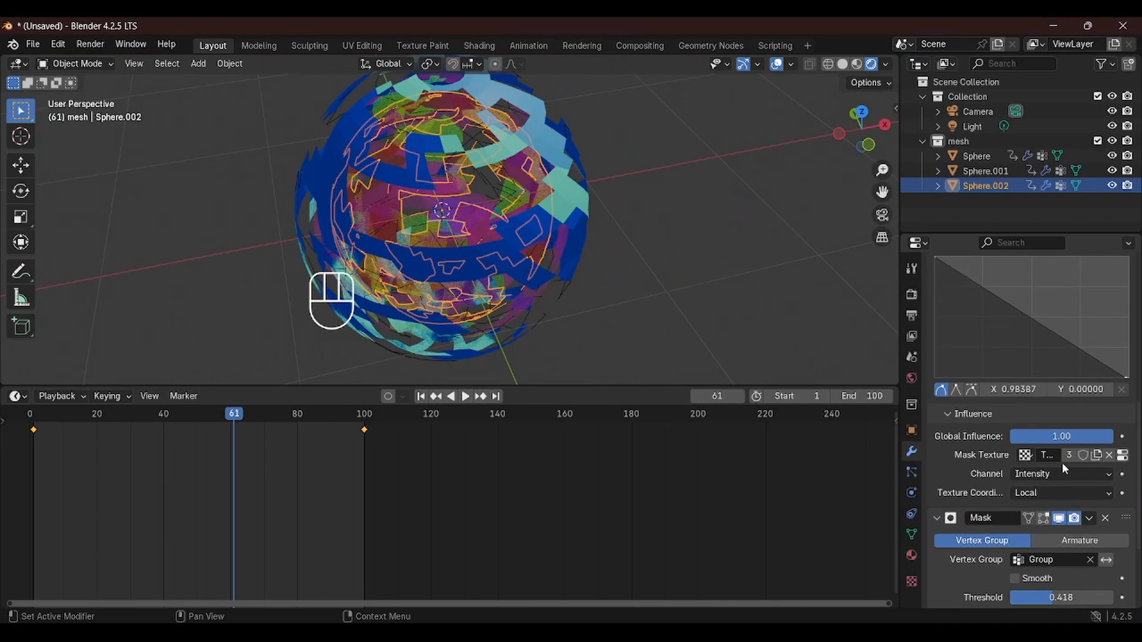
scroll(1062, 462, up, 12)
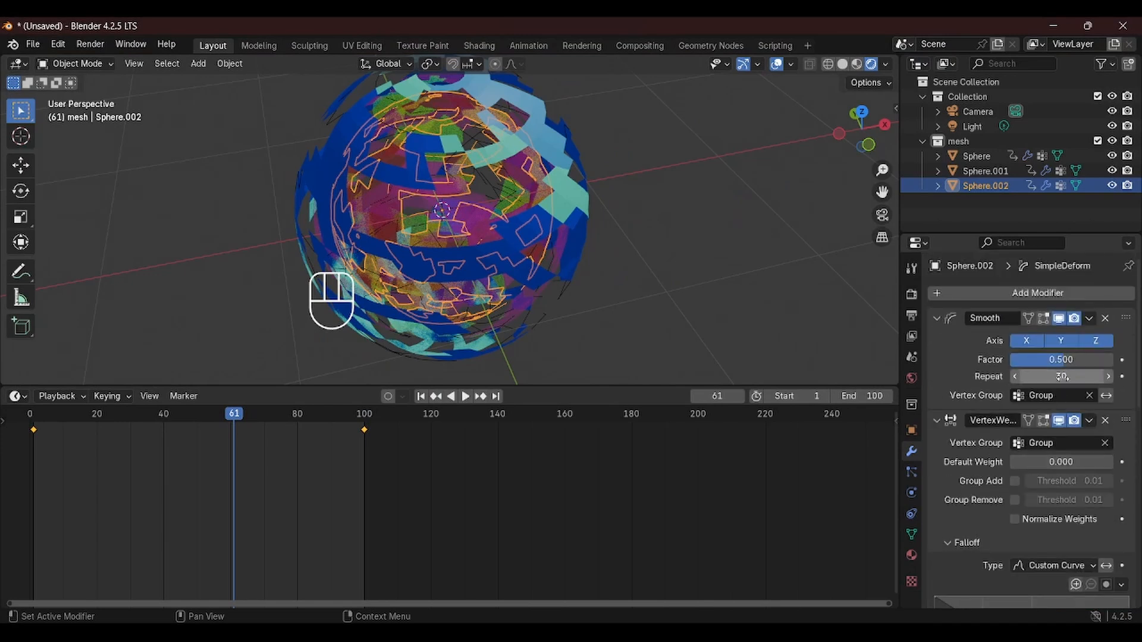
scroll(1059, 376, down, 18)
scroll(1072, 407, up, 18)
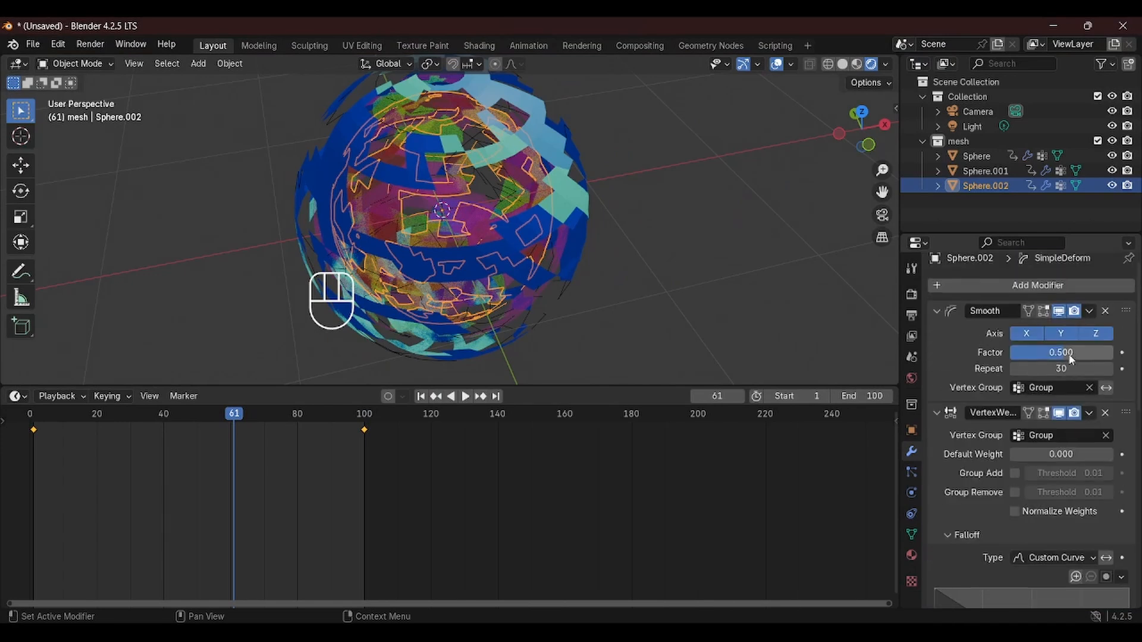
scroll(1070, 358, up, 1)
click(1070, 360)
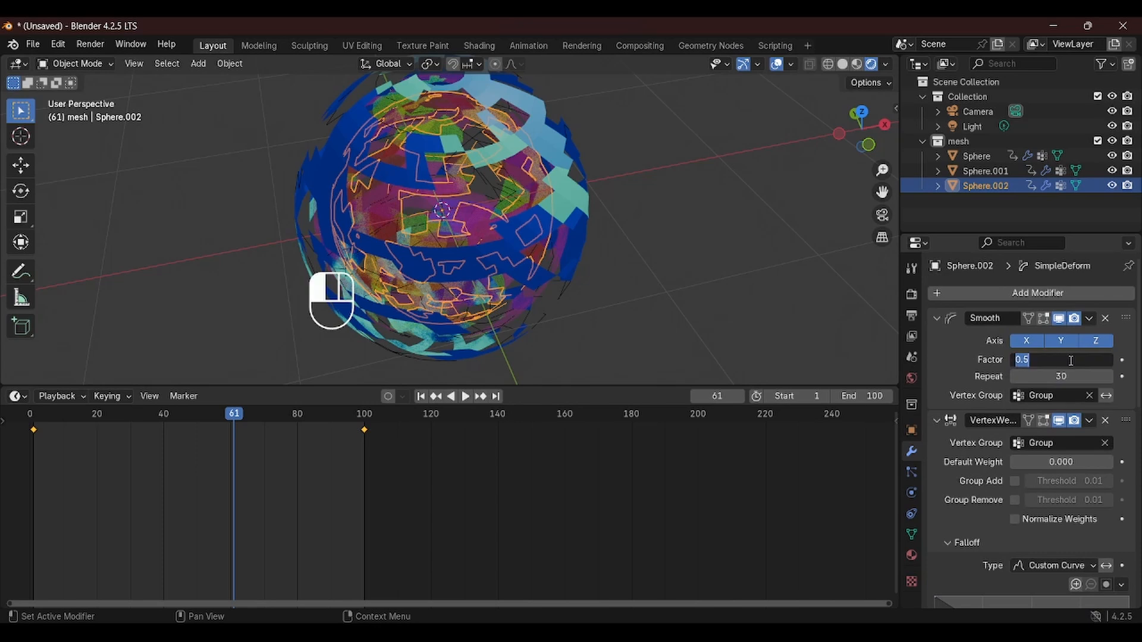
text(0.6)
key(Return)
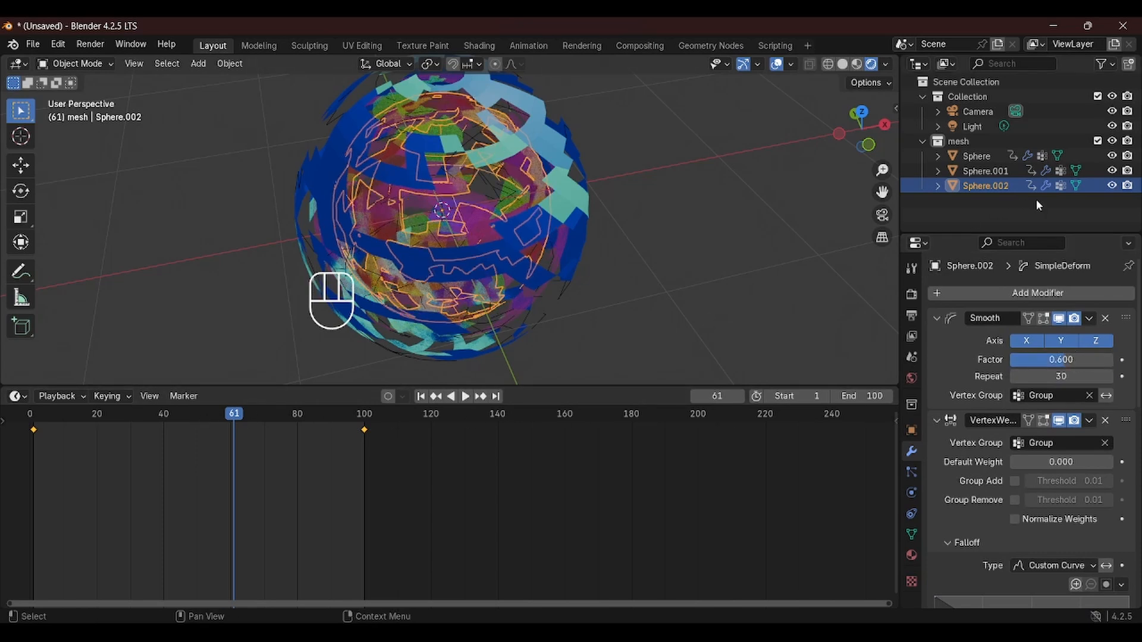
Select the first sphere and set its Smooth modifier Factor to 0.63
click(977, 157)
click(1066, 364)
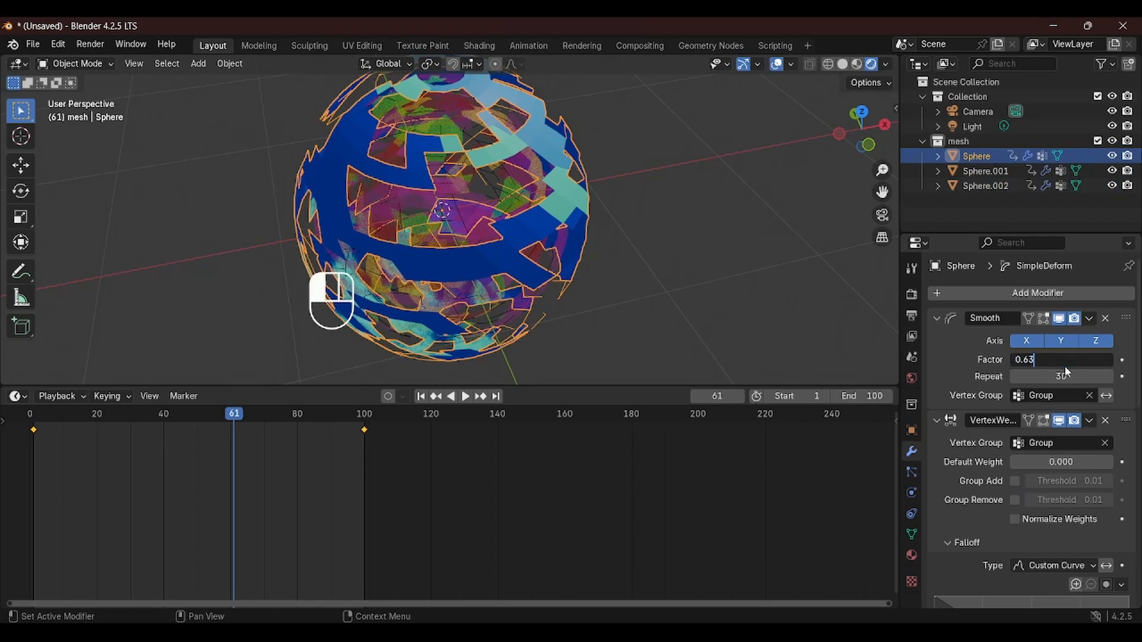
key(Return)
Subdivide the first sphere's whole mesh once in Edit Mode
middle_drag(590, 202, 485, 169)
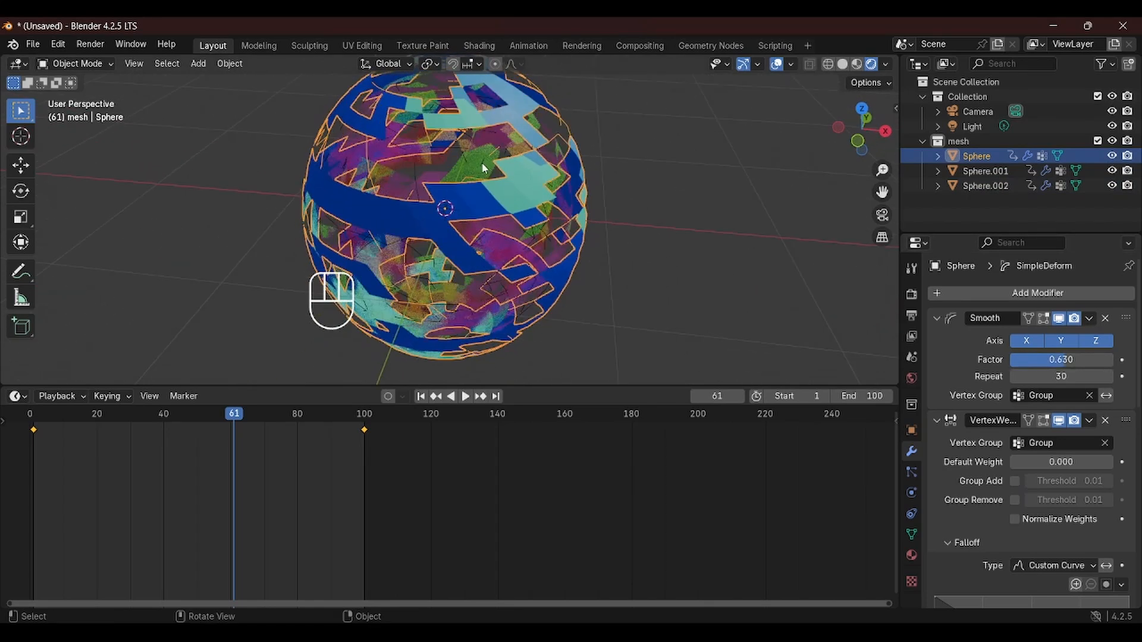
key(Tab)
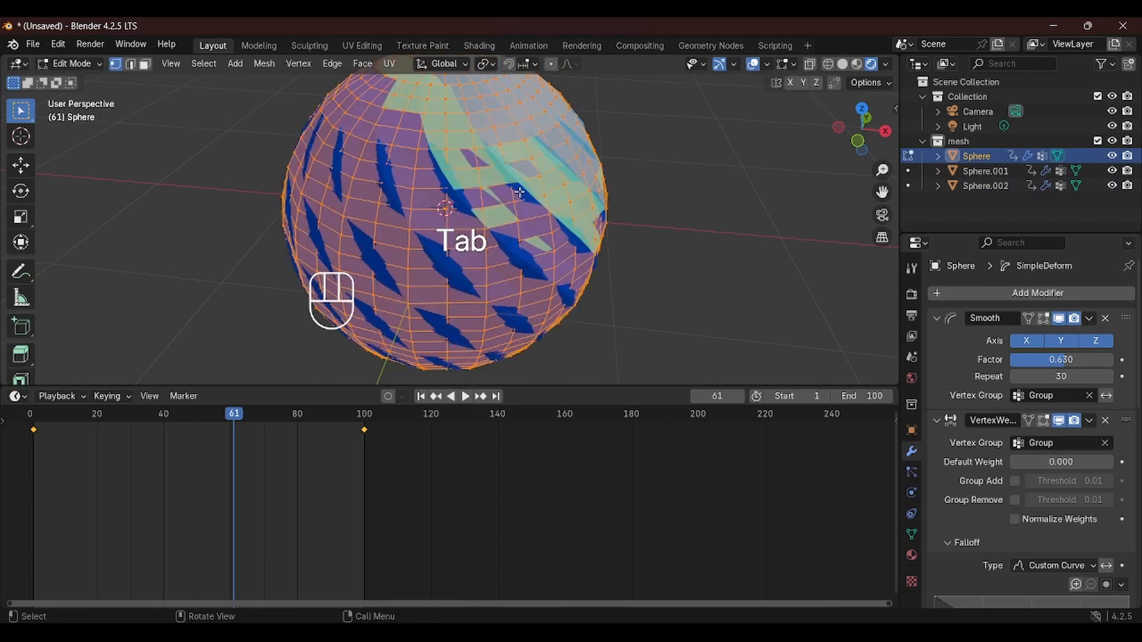
right_click(520, 195)
click(519, 191)
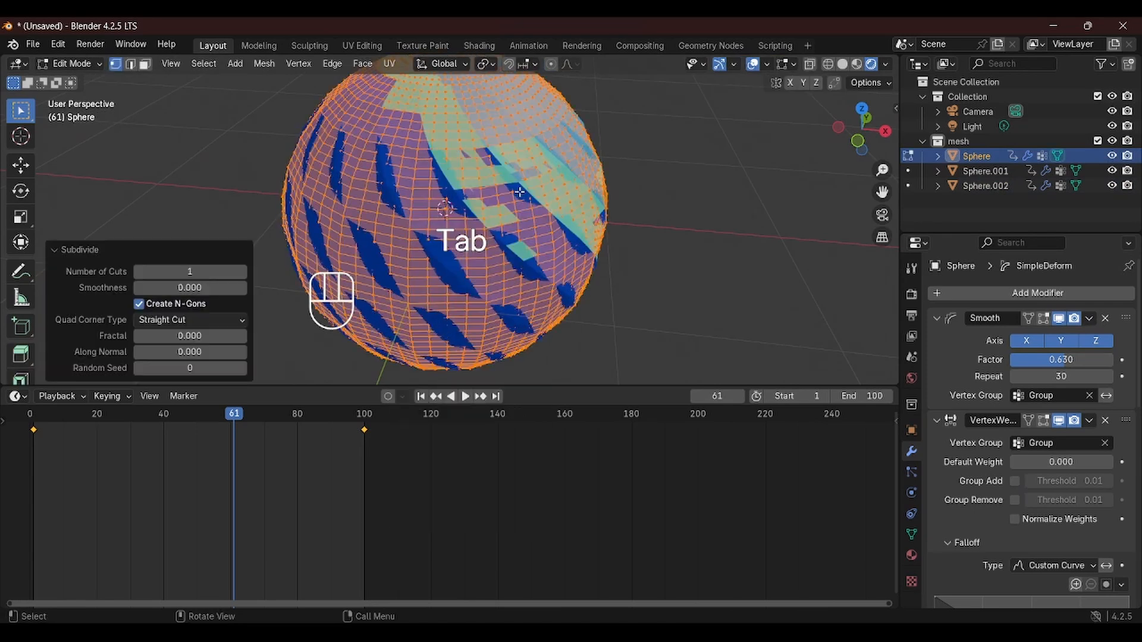
key(Tab)
Play back the animation from the start of the timeline
middle_drag(470, 246, 504, 254)
drag(230, 417, 37, 448)
key(space)
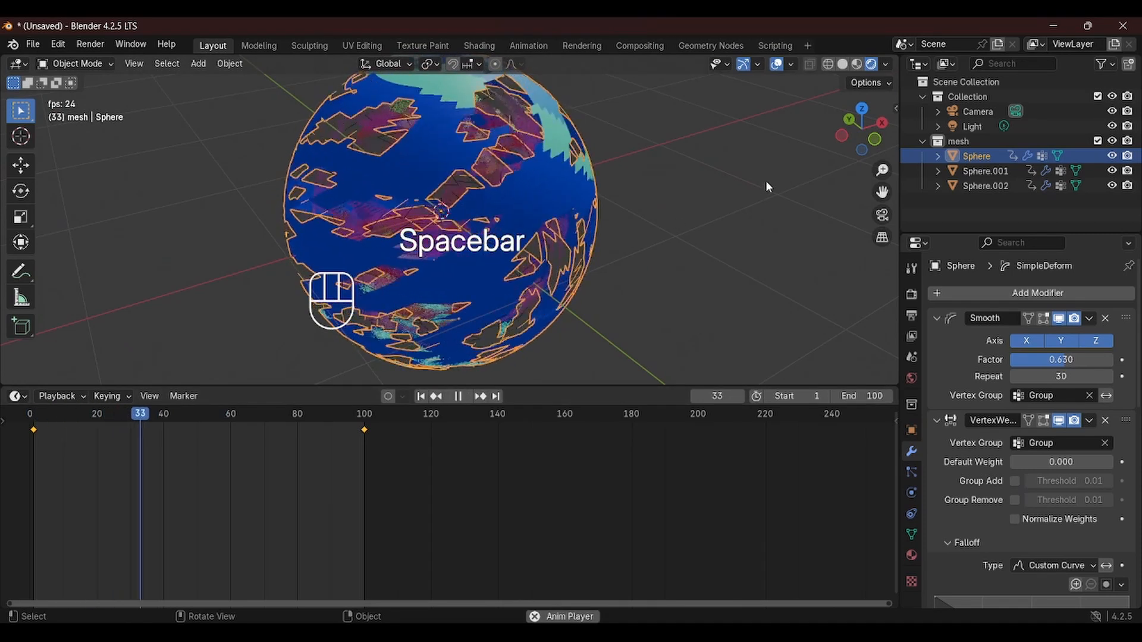
key(space)
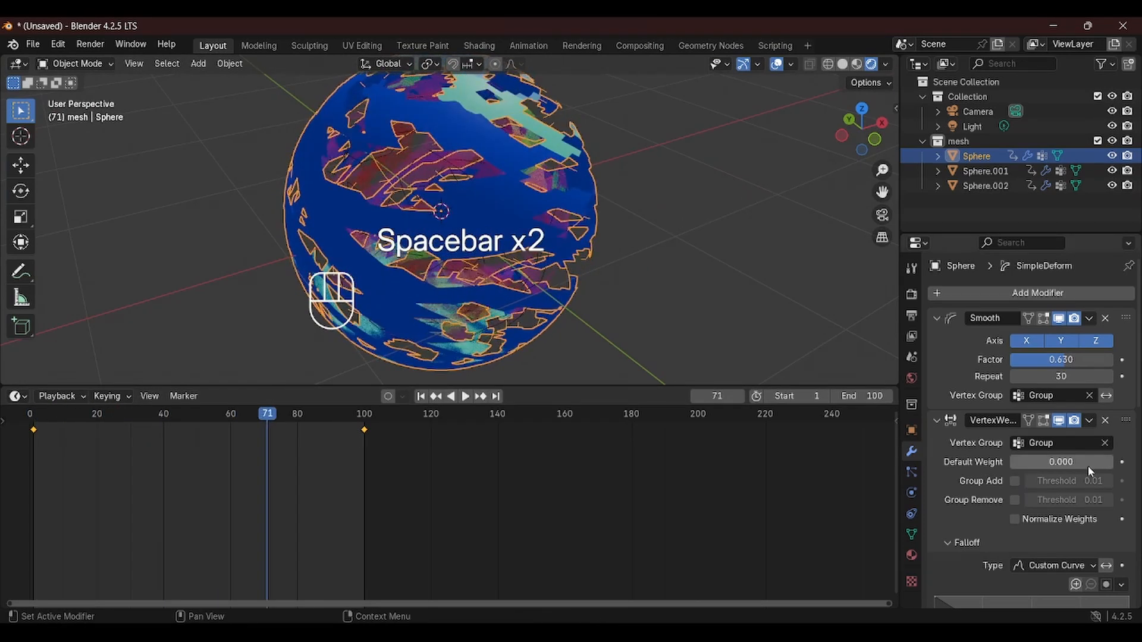
Set the first sphere's Mask modifier Threshold to 0.488
scroll(1087, 466, down, 10)
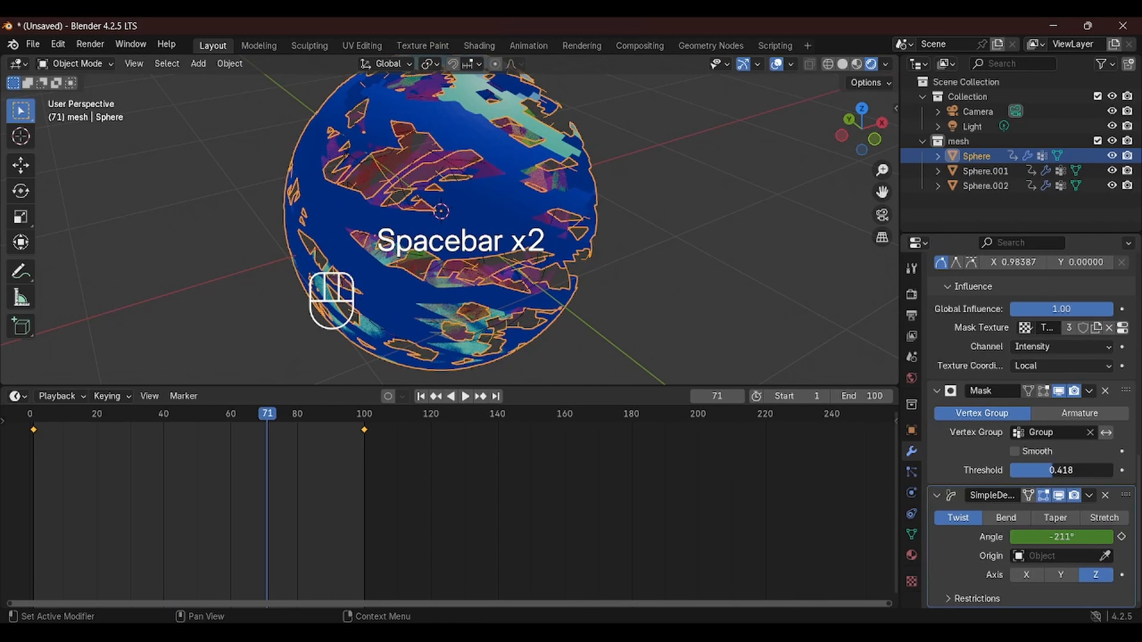
drag(1053, 471, 1060, 470)
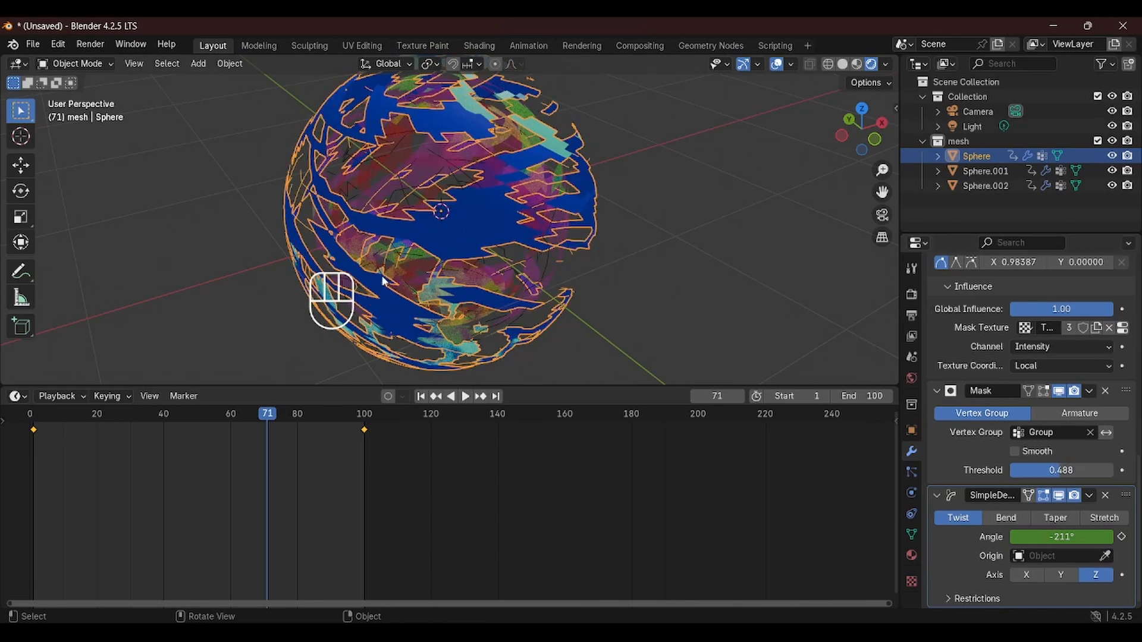
Play back and inspect the twisting animation from several angles and zoom levels
drag(283, 410, 36, 425)
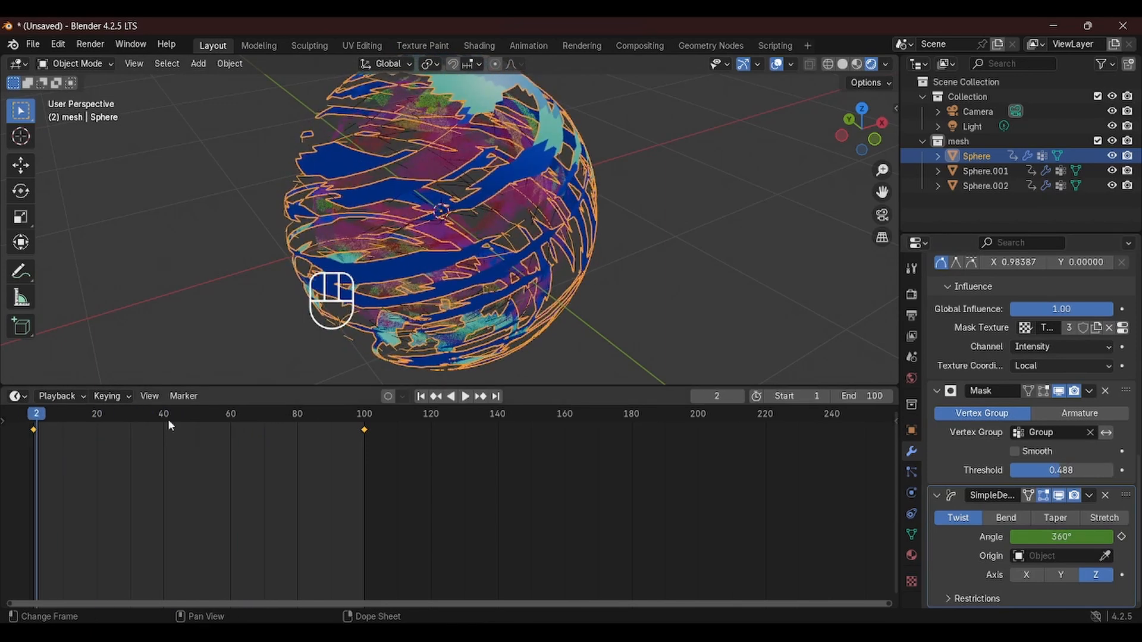
key(space)
middle_drag(673, 255, 540, 240)
key(space)
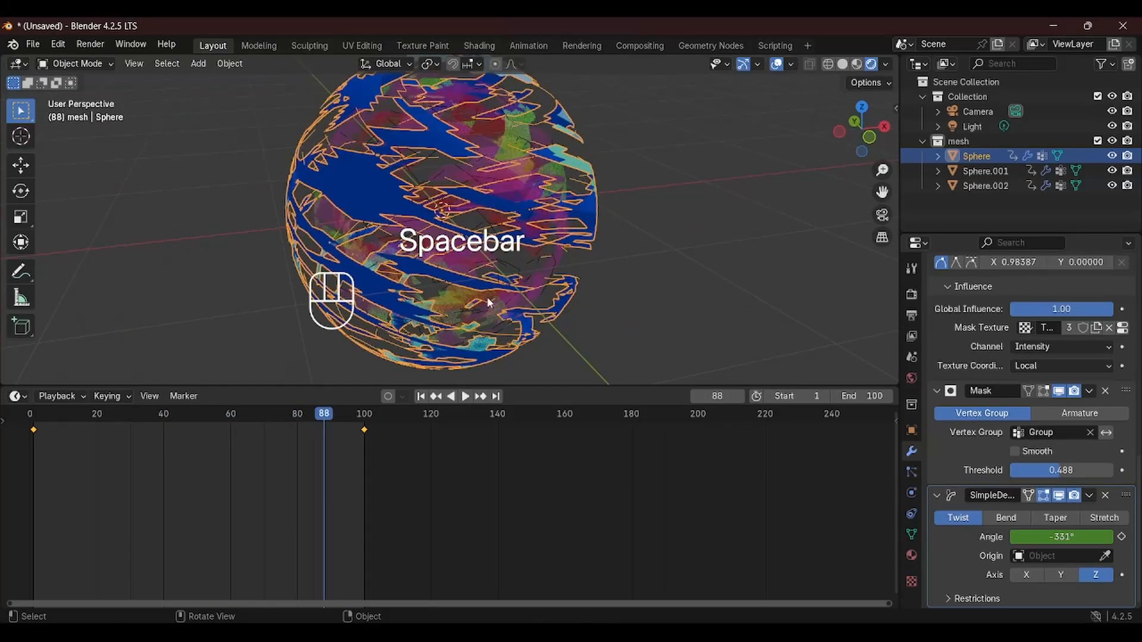
drag(317, 416, 246, 490)
key(space)
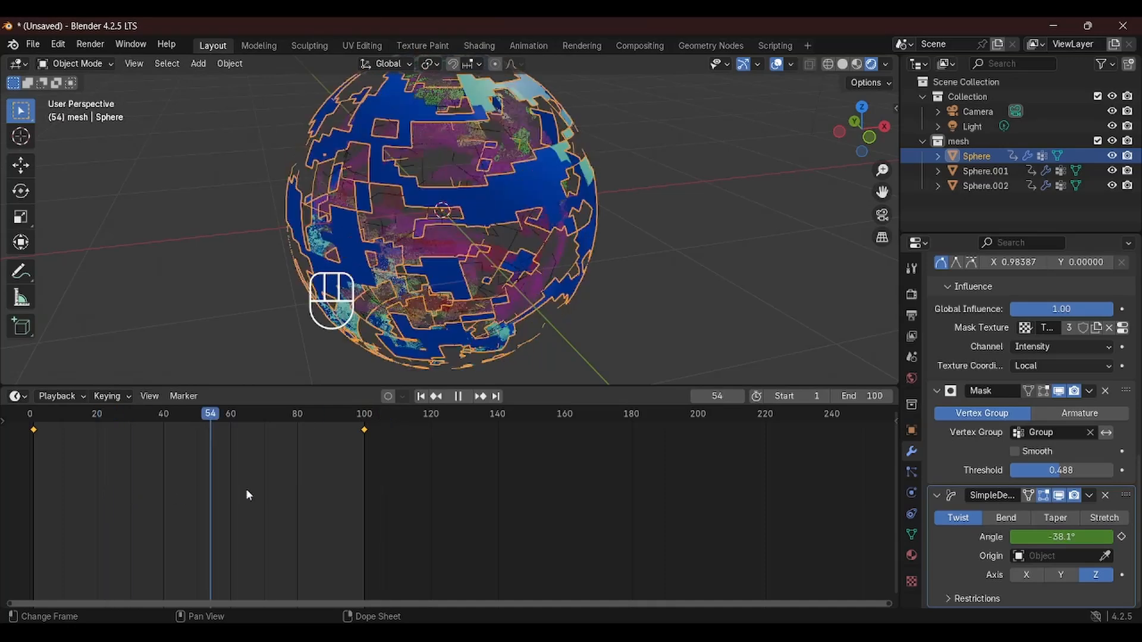
key(space)
scroll(533, 205, down, 4)
middle_drag(534, 202, 497, 186)
scroll(497, 176, up, 7)
scroll(497, 175, down, 5)
scroll(484, 184, up, 4)
scroll(483, 184, down, 2)
scroll(484, 189, down, 3)
scroll(498, 186, up, 4)
scroll(484, 132, down, 3)
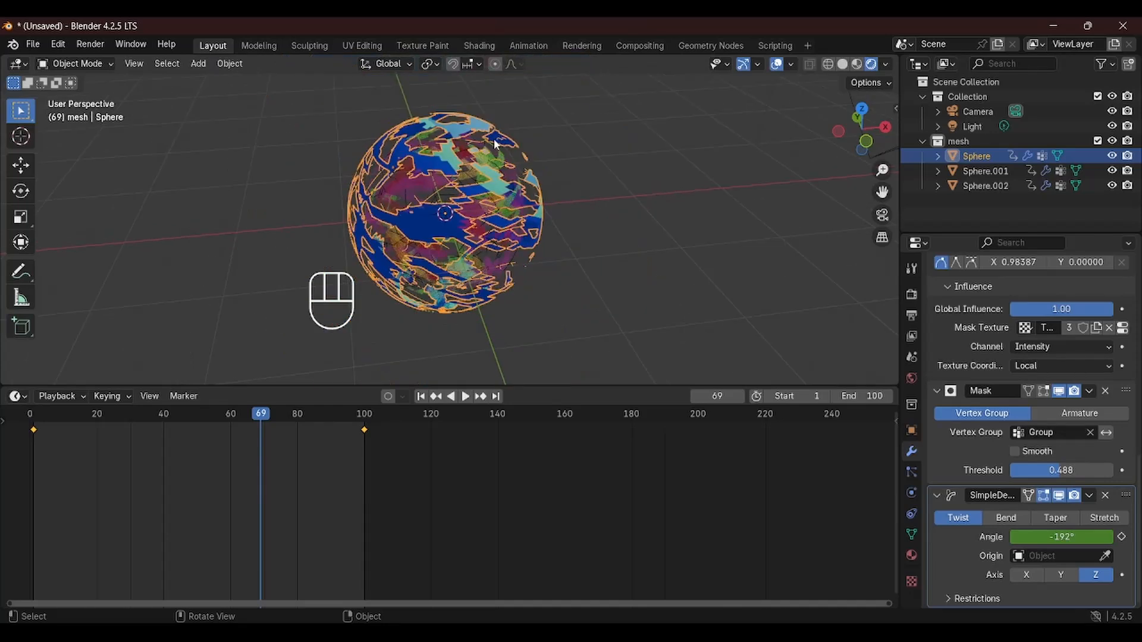
scroll(417, 178, up, 3)
Switch to the camera view and enable a transparent Film background in the render settings
key(KP_0)
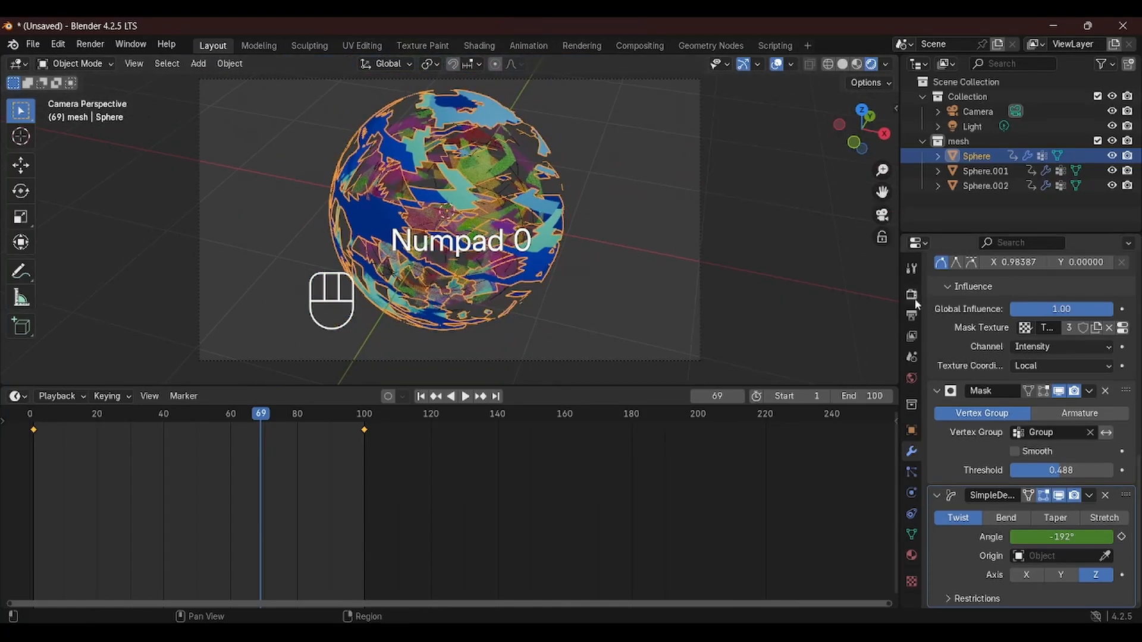
click(912, 296)
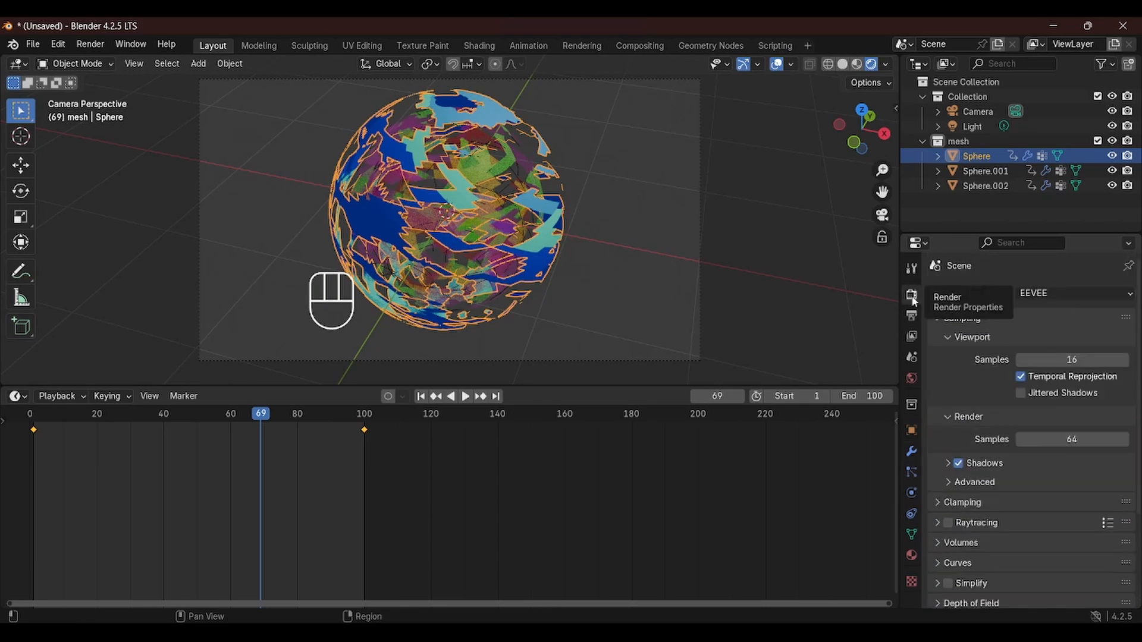
scroll(1086, 512, down, 5)
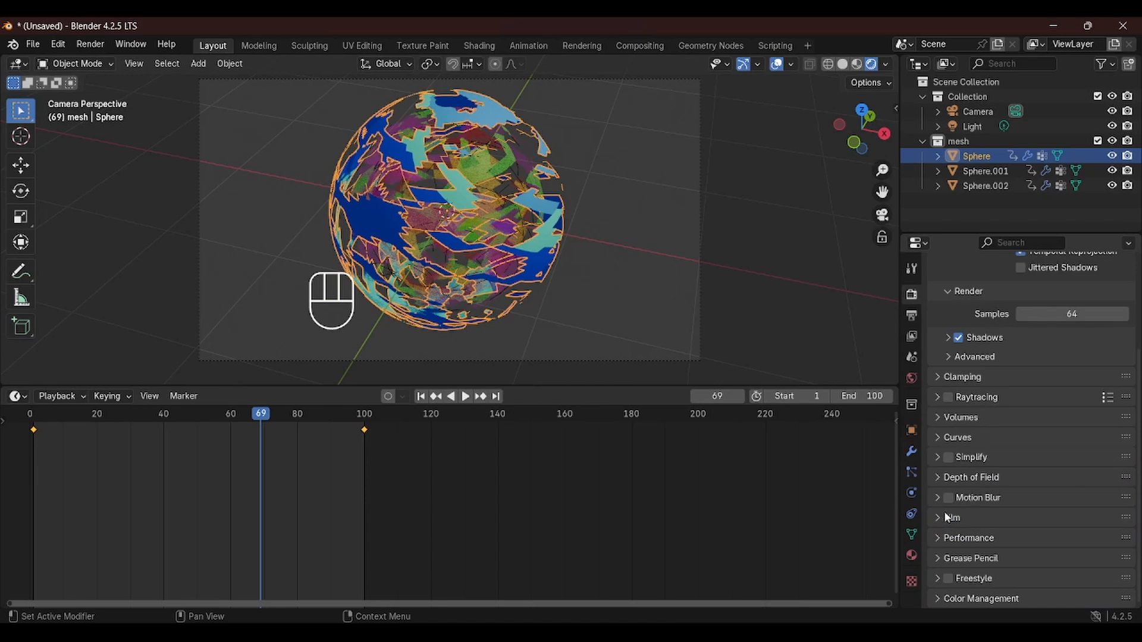
click(945, 518)
scroll(1011, 520, down, 3)
click(1015, 494)
Set the output resolution to 608 by 322 px
middle_drag(666, 256, 696, 380)
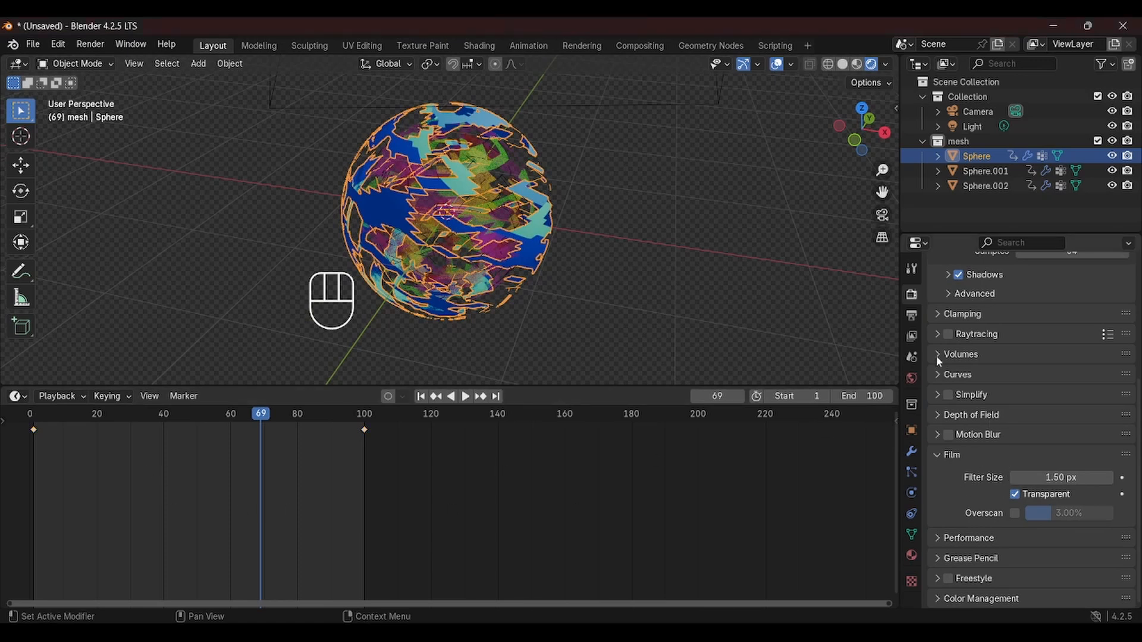
click(911, 315)
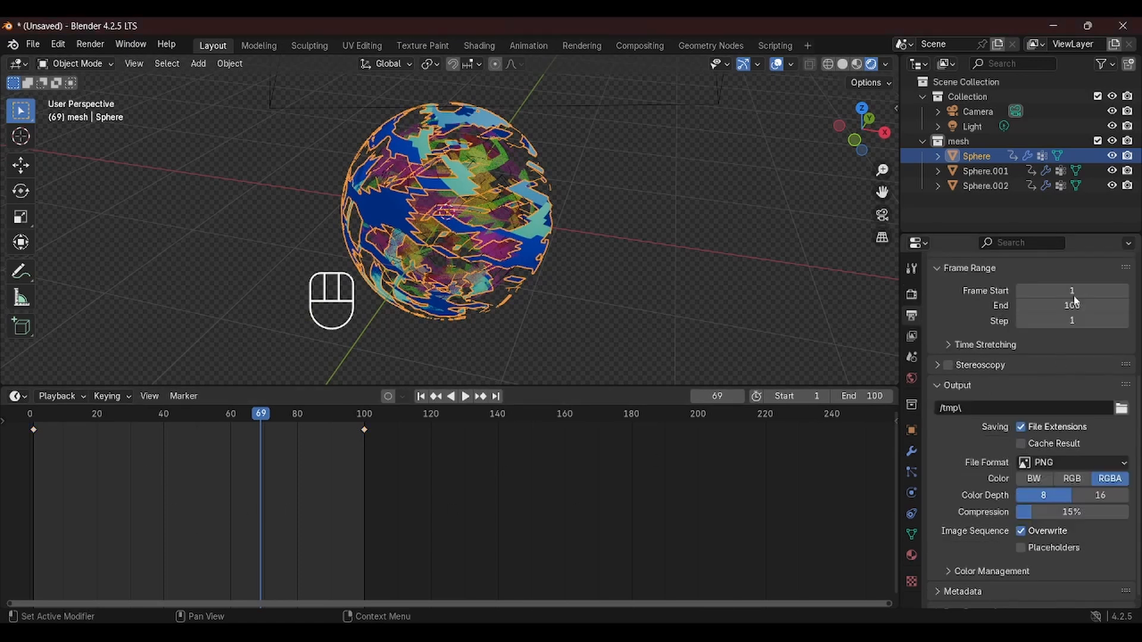
scroll(1065, 309, up, 5)
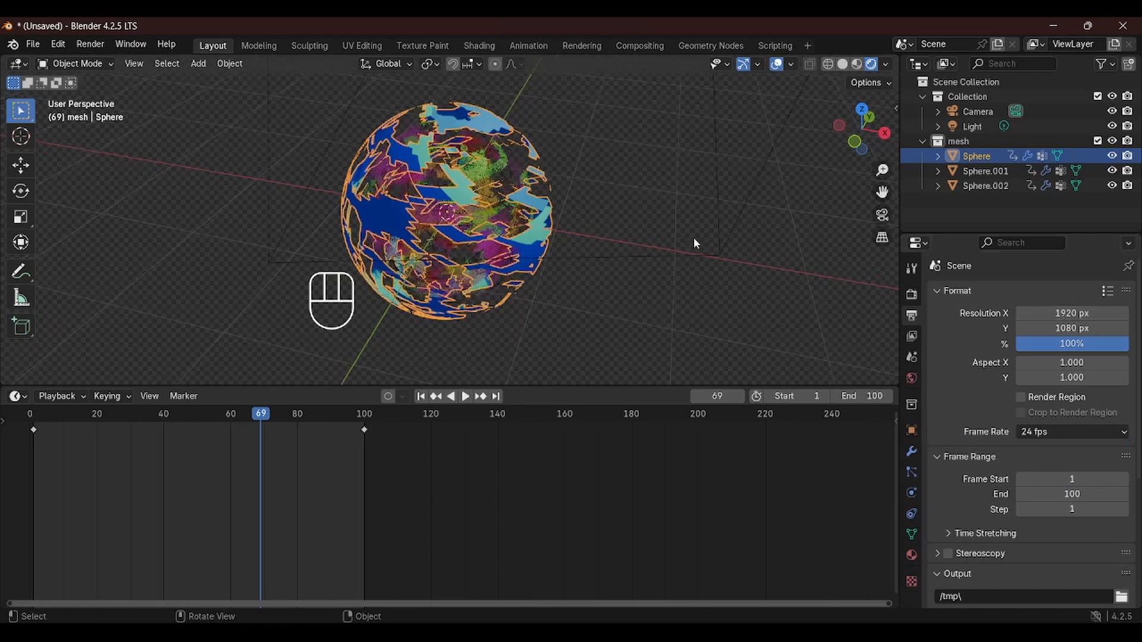
key(KP_0)
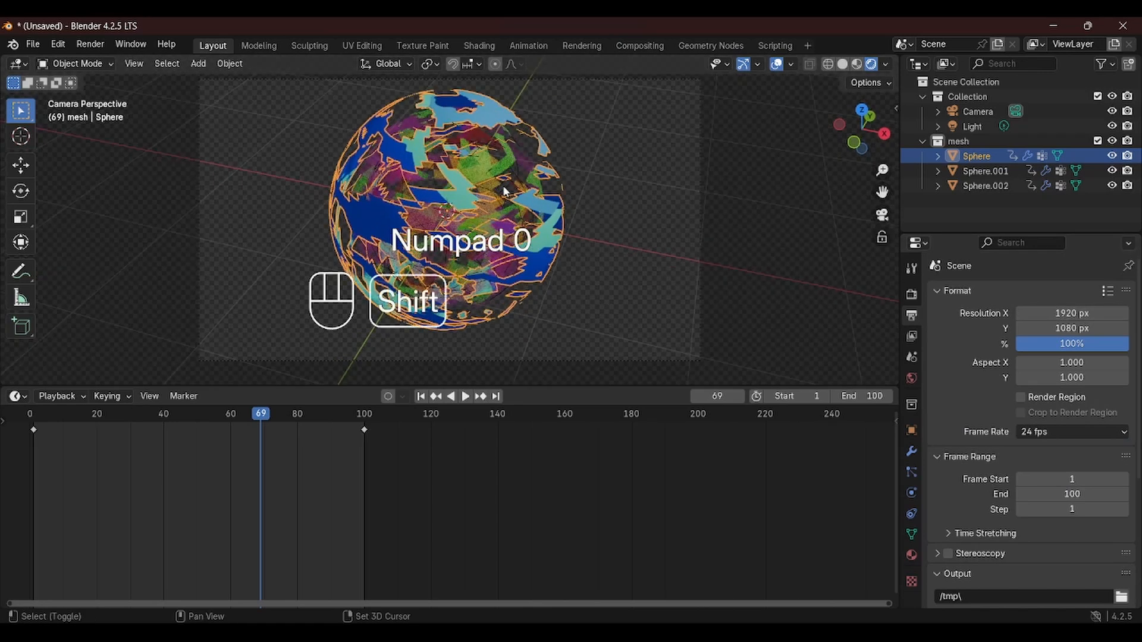
shift+middle_drag(691, 262, 713, 271)
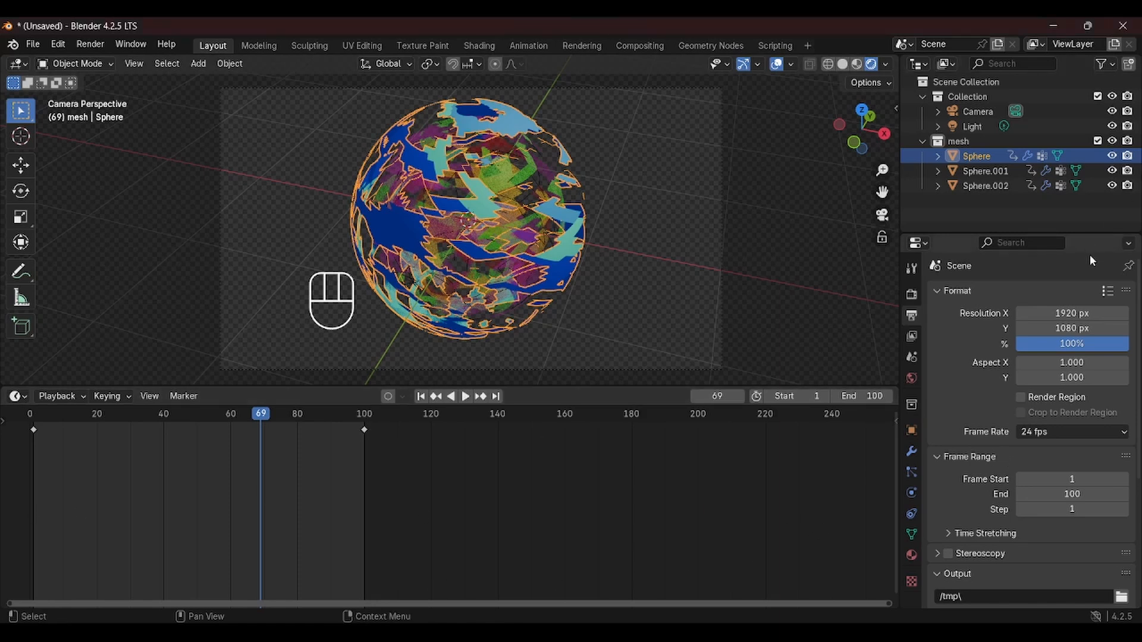
click(1070, 313)
drag(1070, 313, 1006, 313)
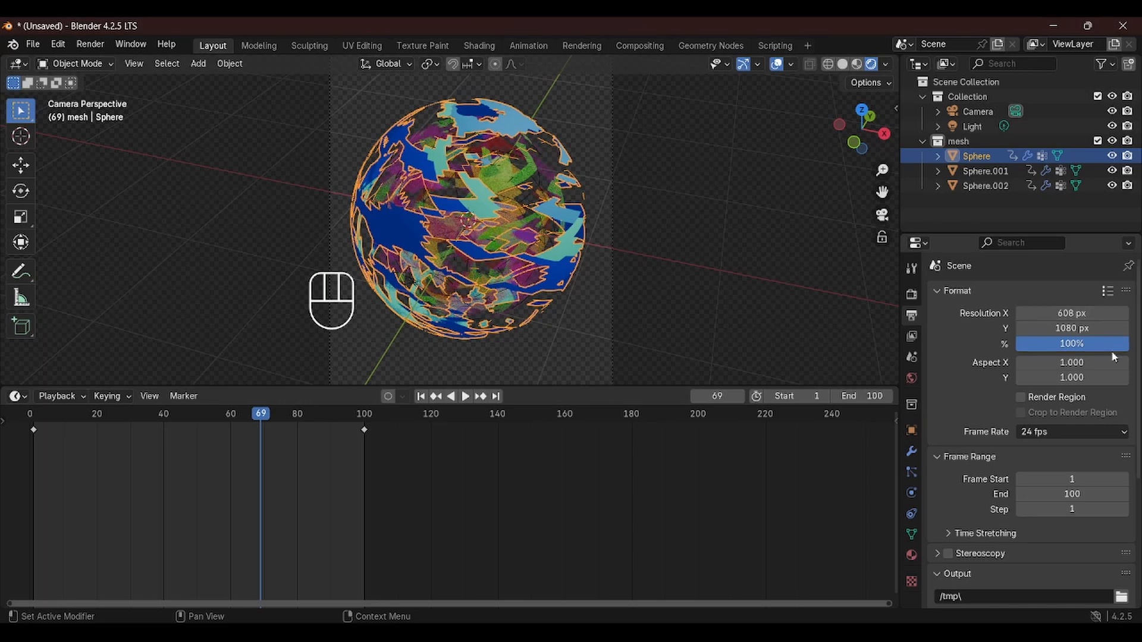
click(585, 631)
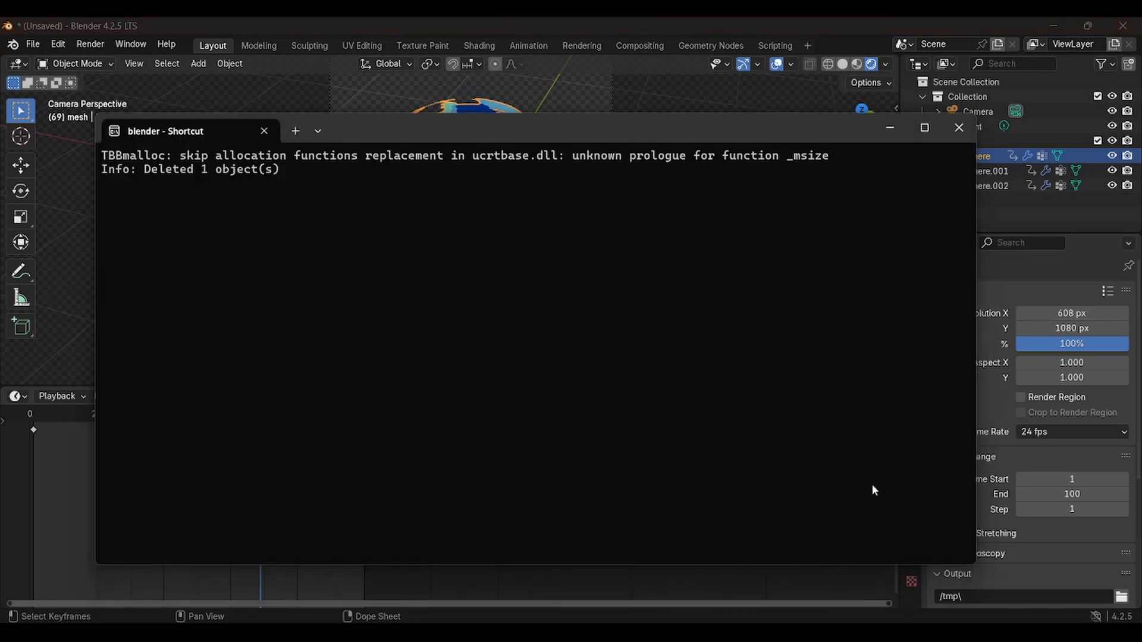
click(1012, 451)
drag(1070, 329, 1046, 329)
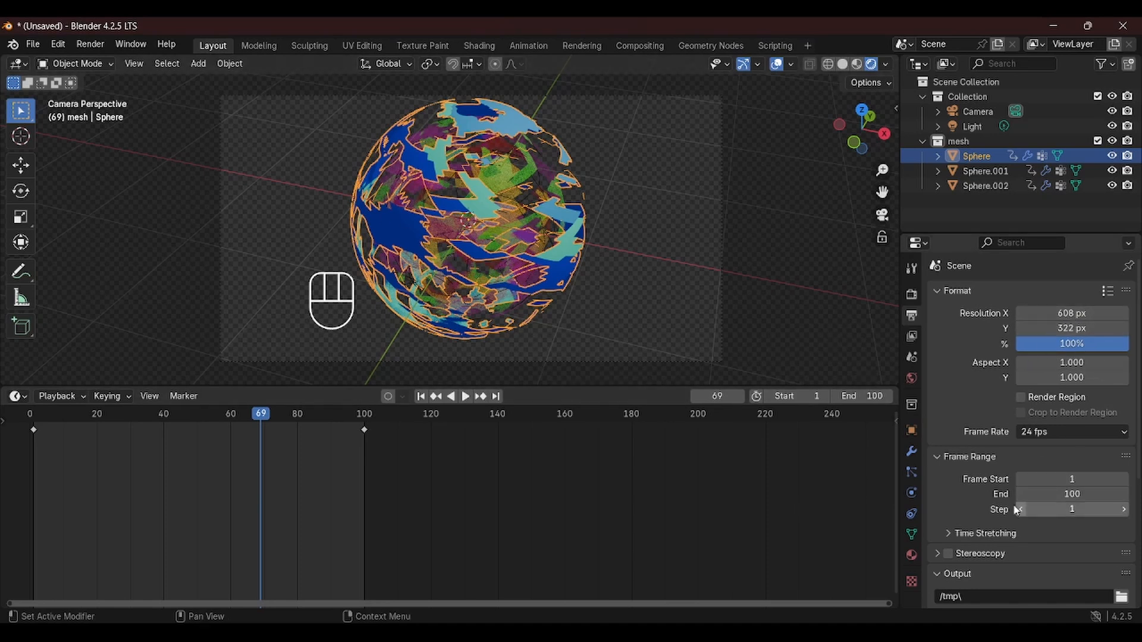
Set the render output path to D:\softwares\blender\export\summoningBall
scroll(1106, 553, down, 6)
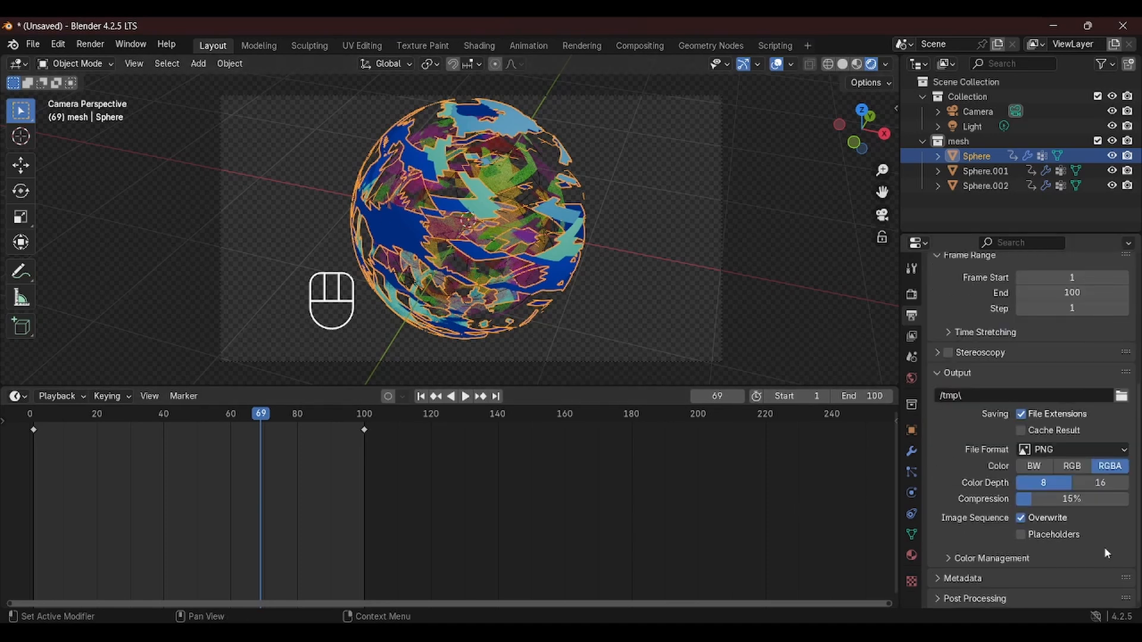
click(1121, 395)
click(608, 146)
text(D:\softwares\blender\export\summoningBall)
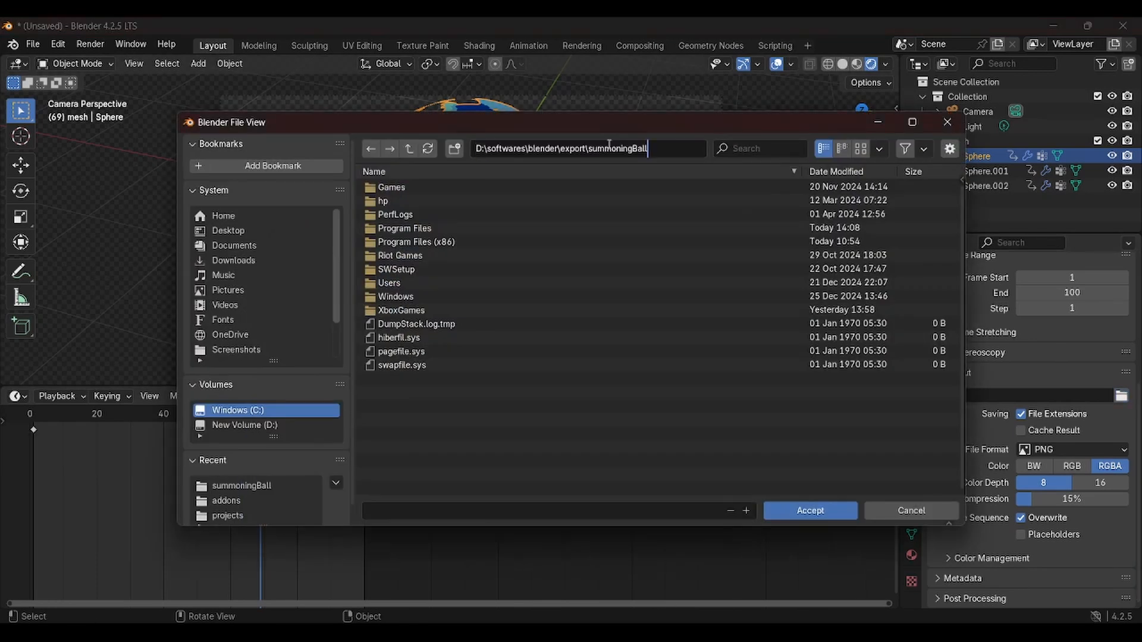
key(Return)
click(803, 510)
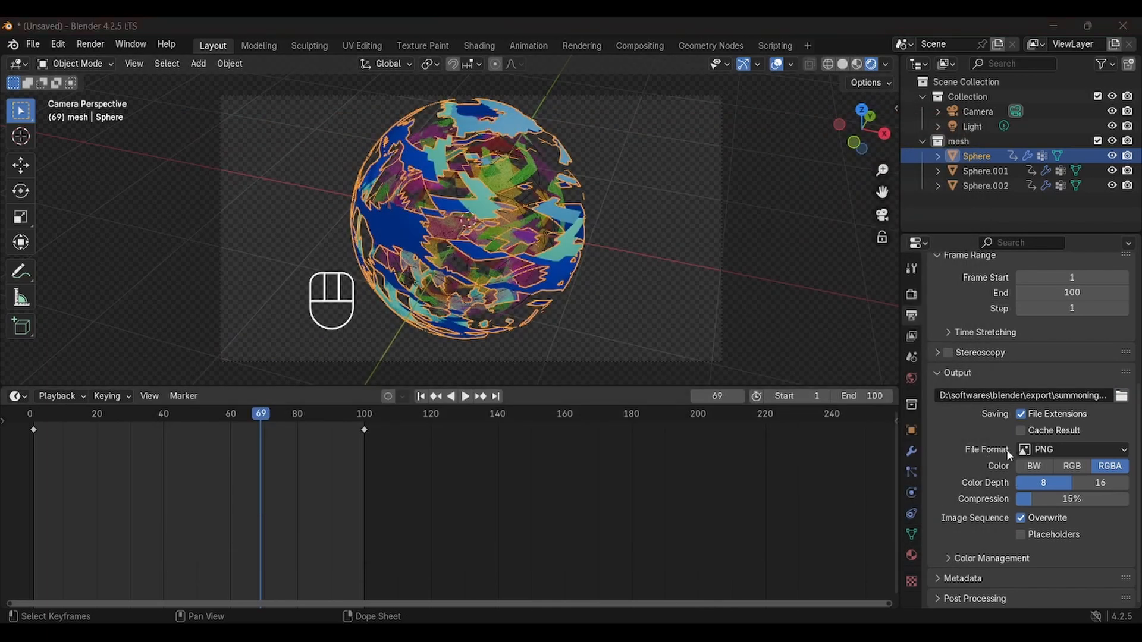
click(102, 47)
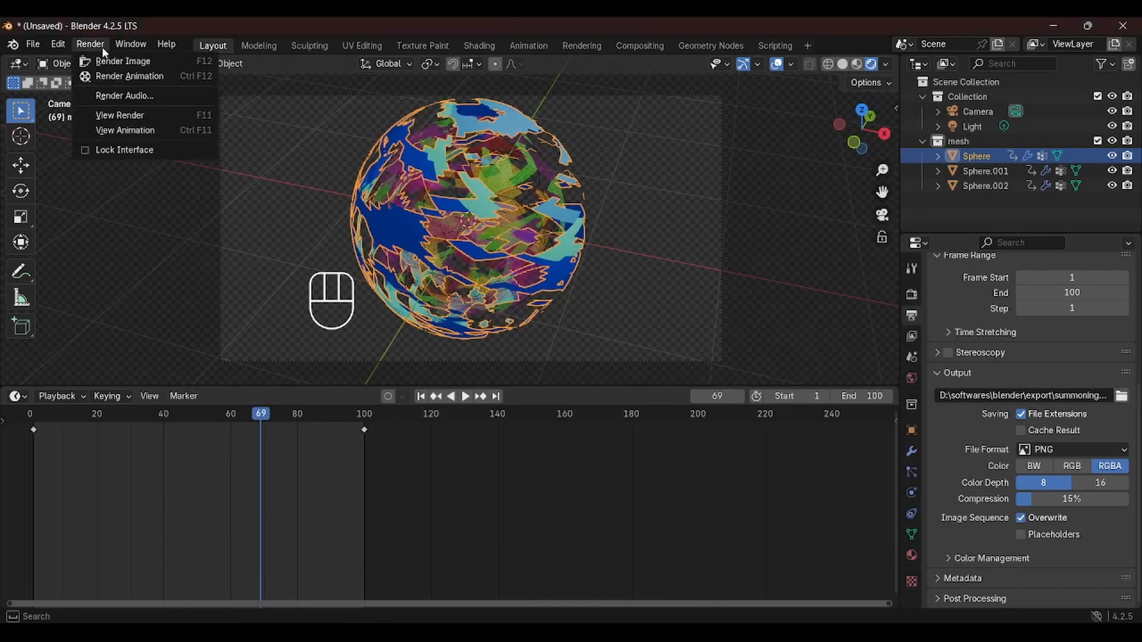
click(129, 76)
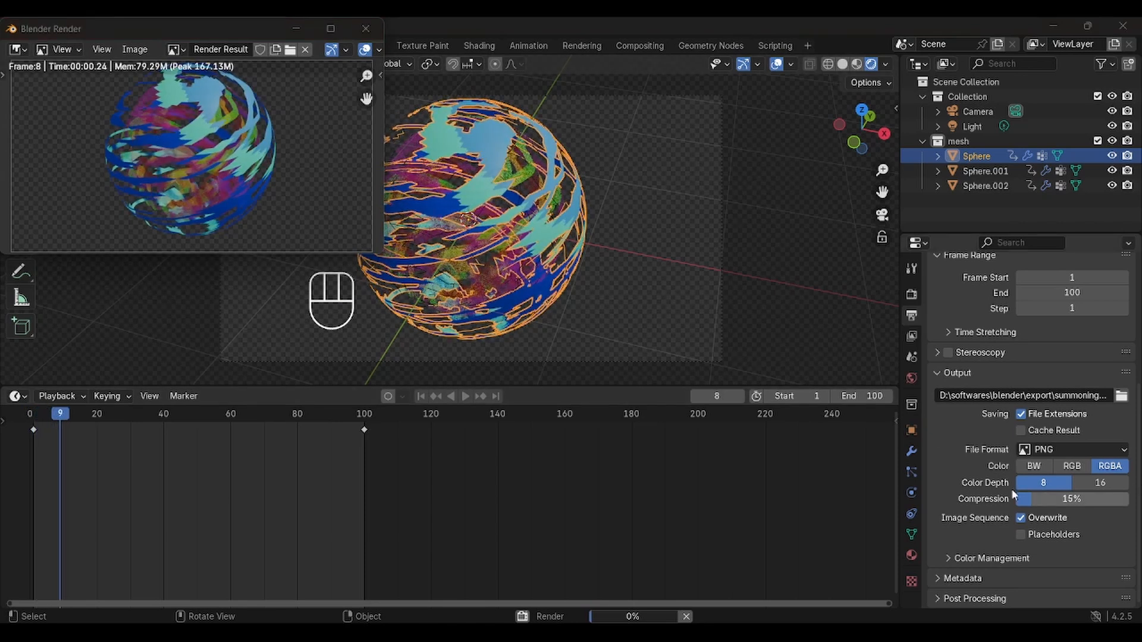
key(Escape)
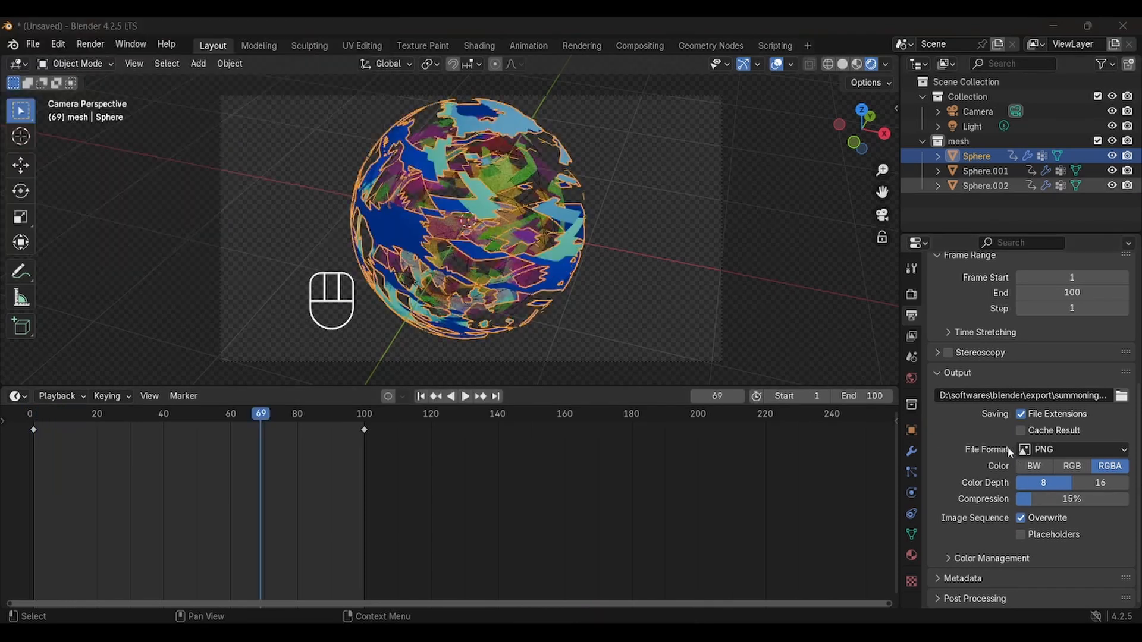
Set the output file format to FFmpeg Video and render the animation
click(1092, 451)
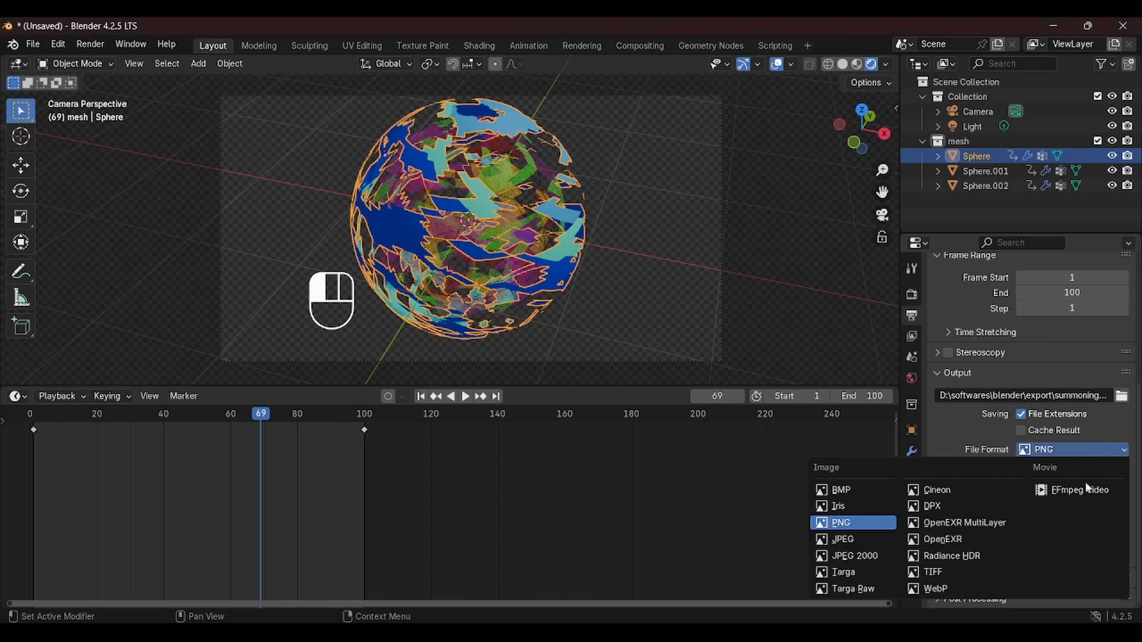
click(1087, 495)
click(89, 44)
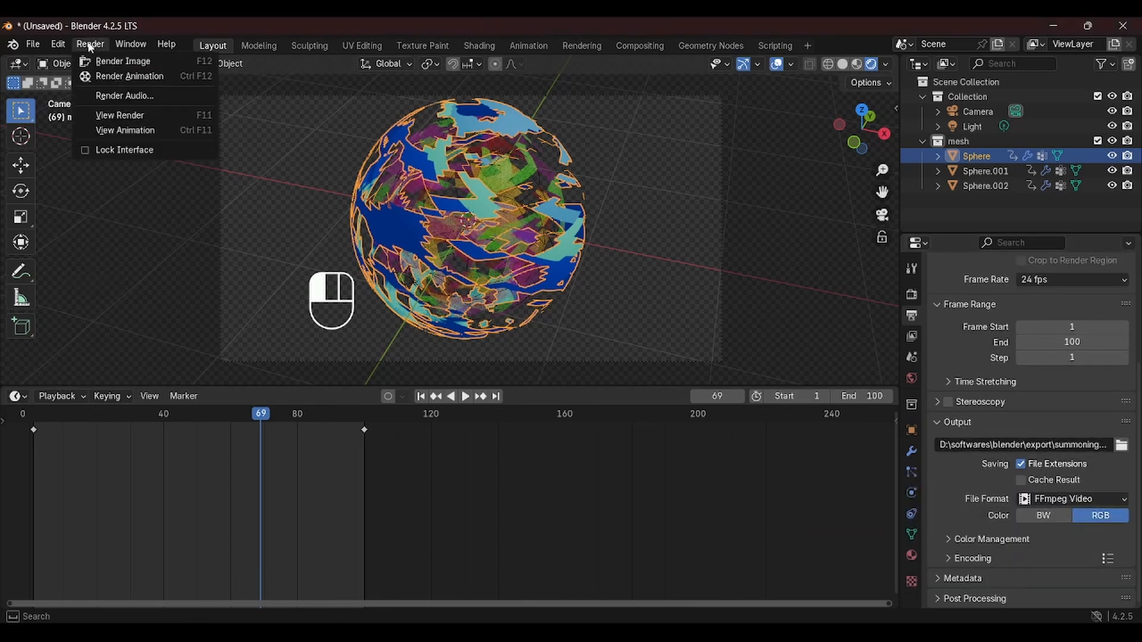
click(113, 75)
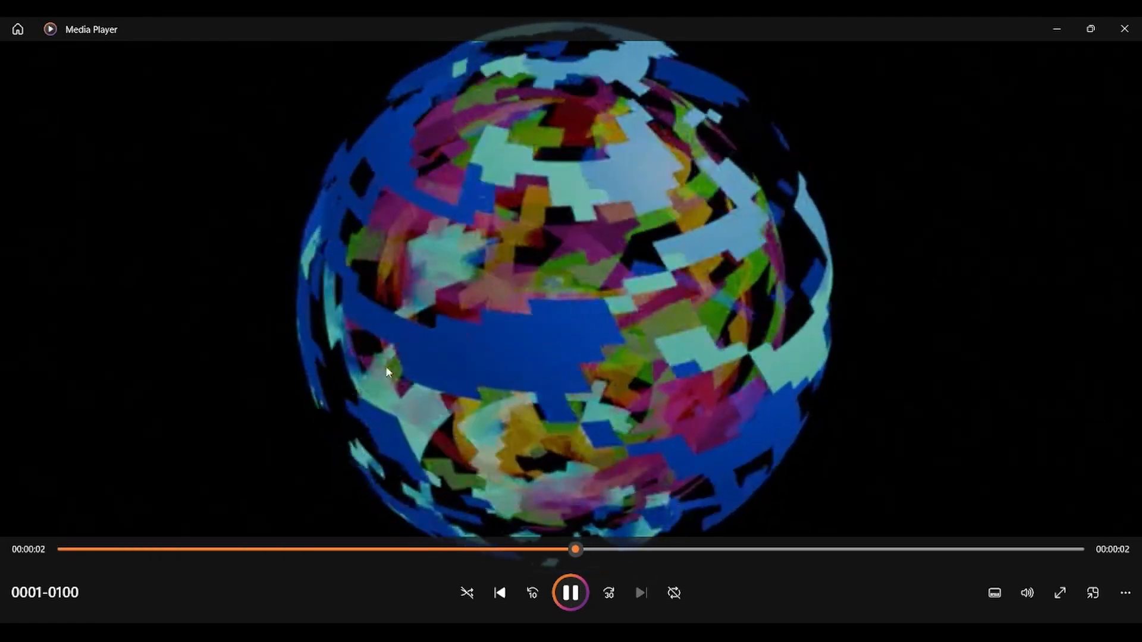
Play back the rendered video in the media player and return to Blender
click(844, 341)
click(839, 343)
click(838, 342)
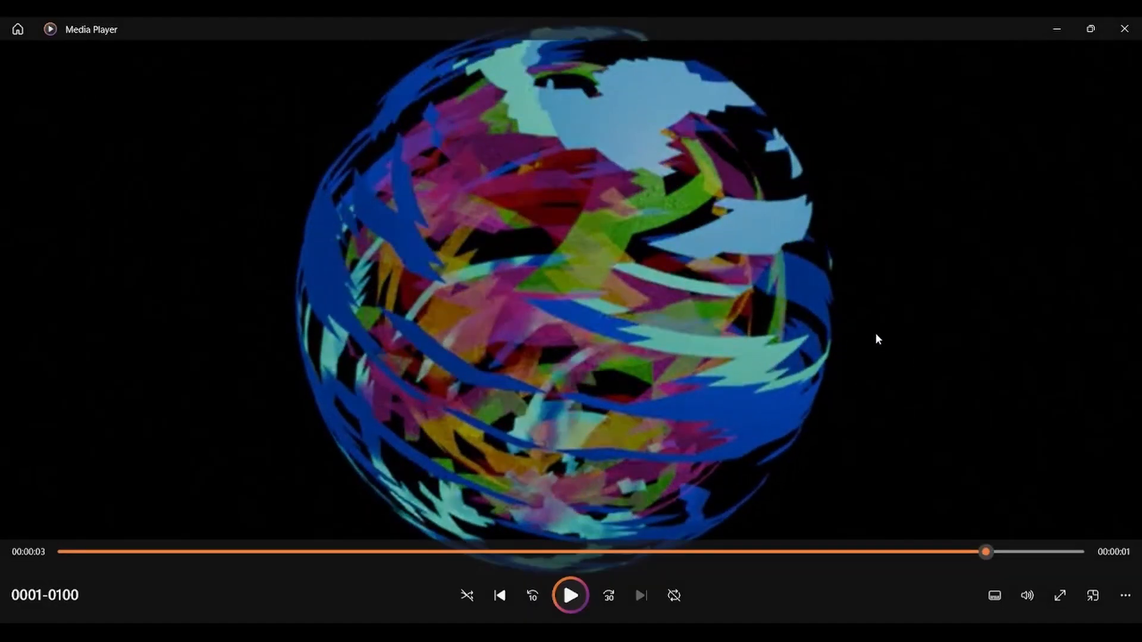
mouse_move(690, 621)
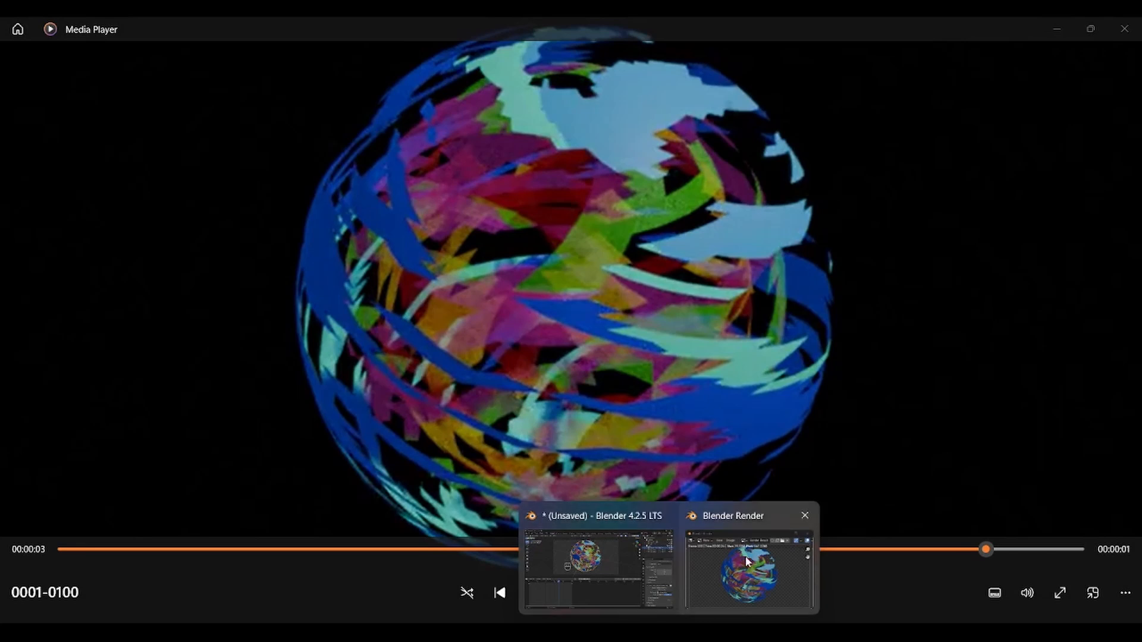
click(631, 551)
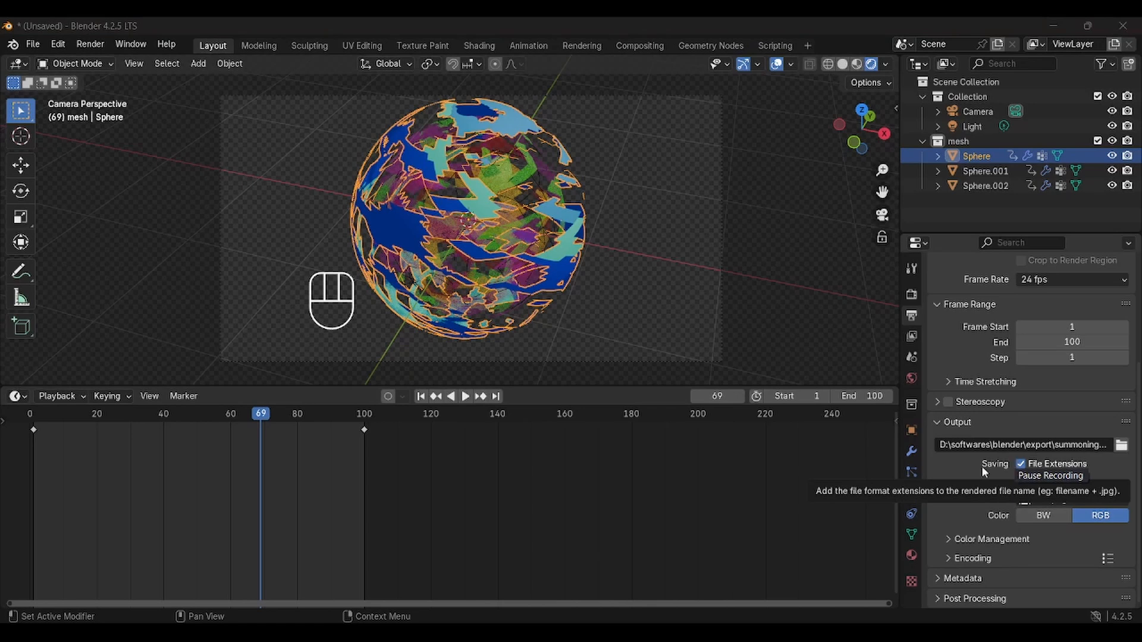
At frame 1, set the Clouds texture Size to 1.72 and insert a keyframe on it
click(911, 582)
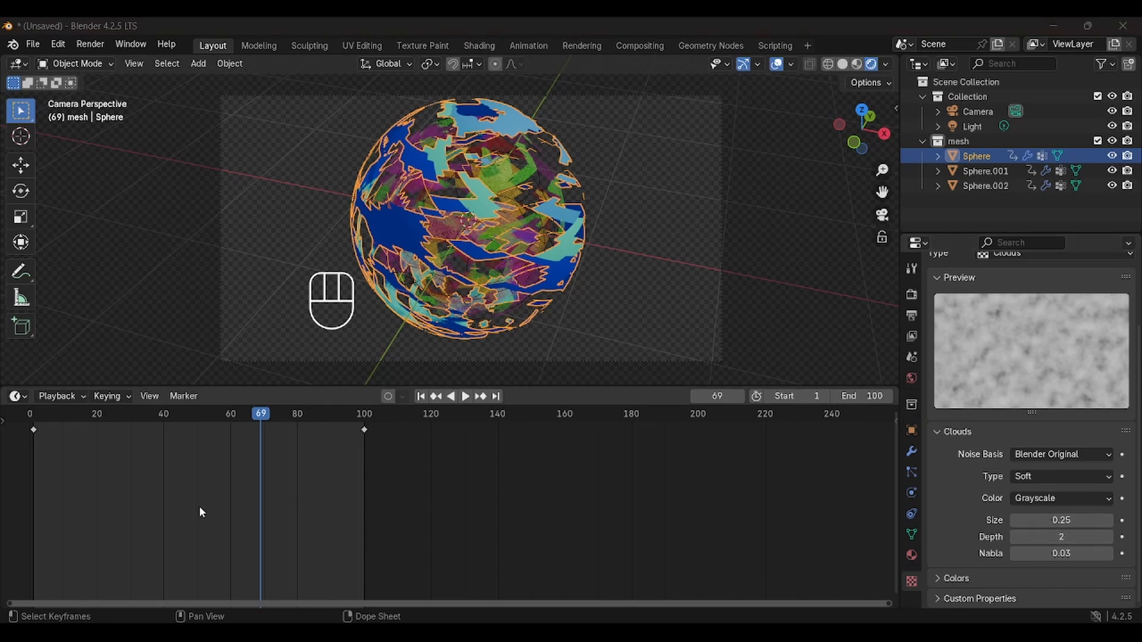
drag(260, 415, 34, 467)
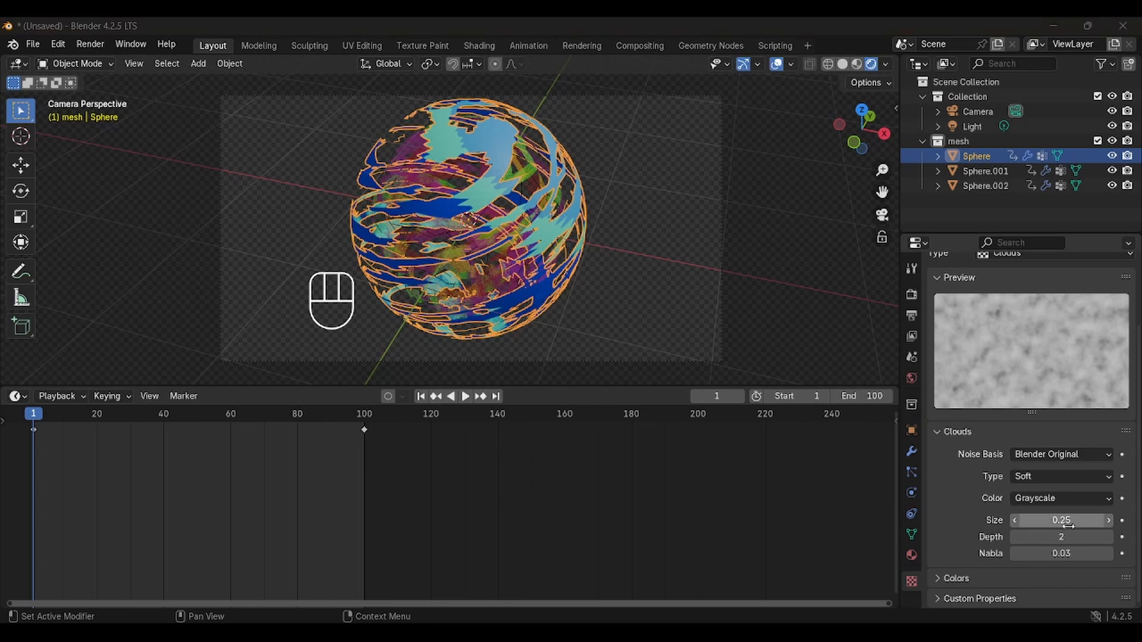
drag(1068, 526, 1014, 527)
click(1122, 520)
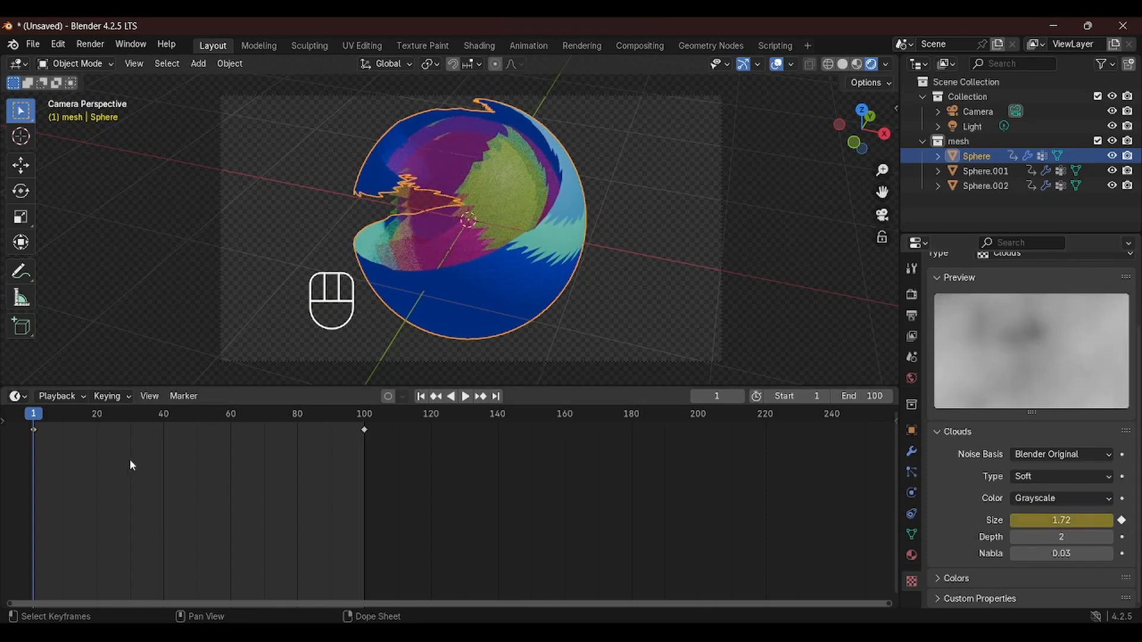
At frame 100, set the Clouds texture Size to 0.25 and insert a keyframe on it
drag(36, 416, 364, 426)
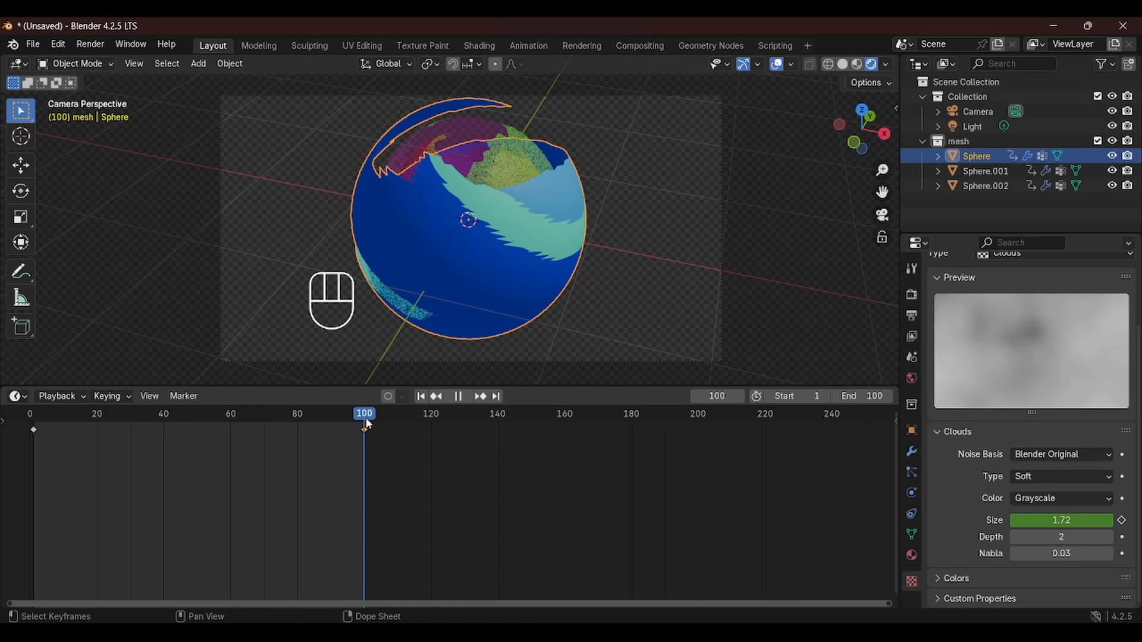
click(1085, 520)
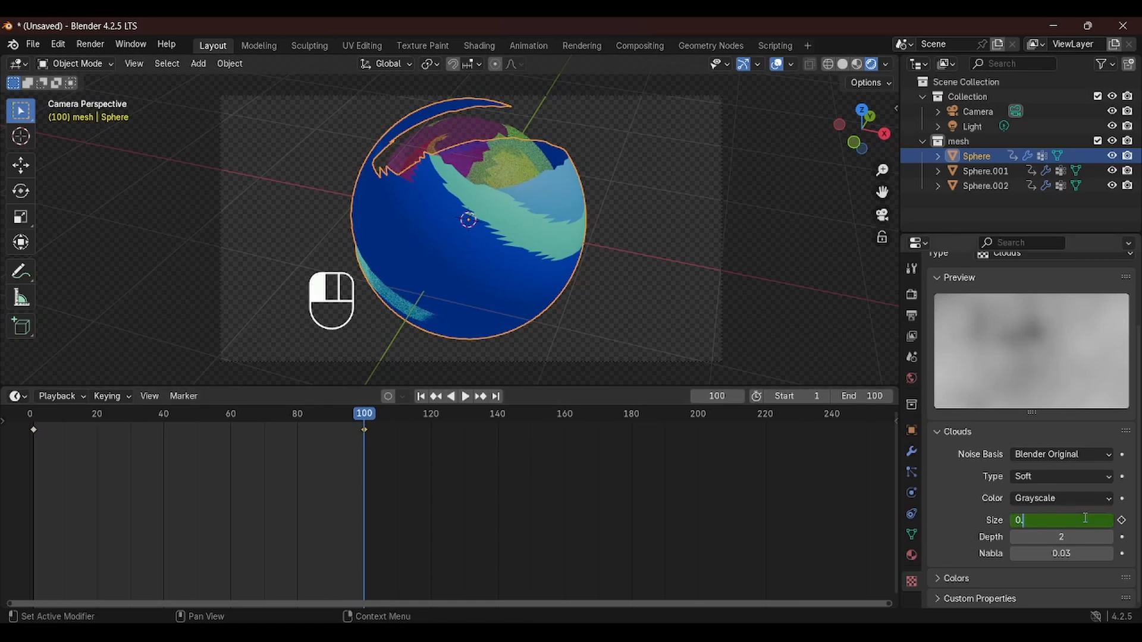
text(0.25)
key(Return)
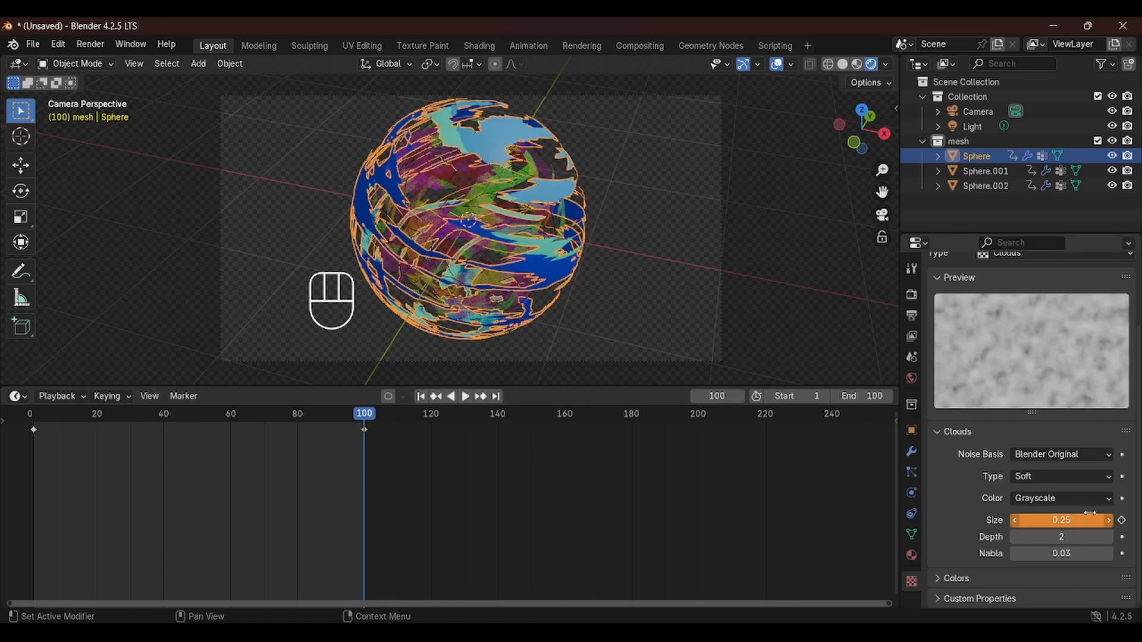
click(1122, 521)
Render a still image of frame 1 and close the render window
drag(363, 414, 36, 423)
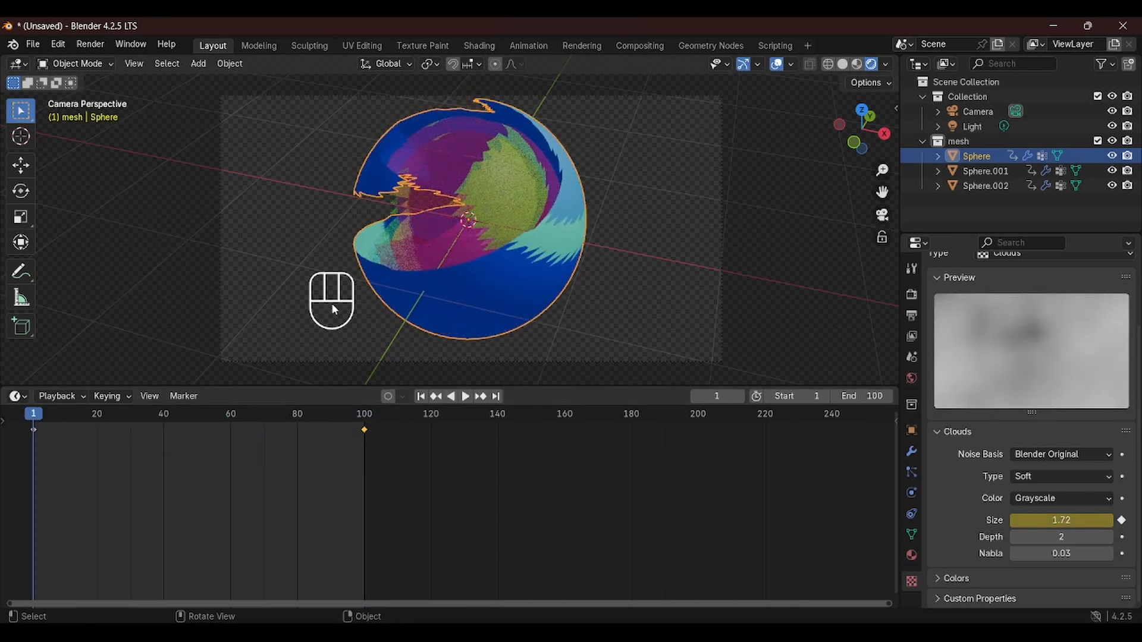
key(F12)
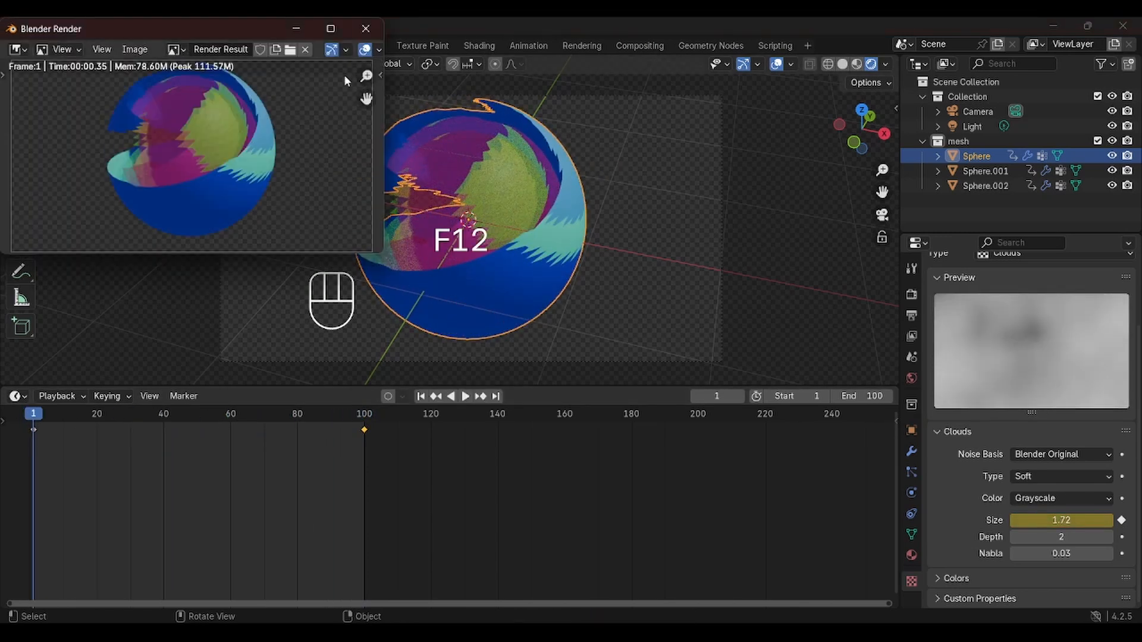
click(374, 33)
Re-key the Clouds texture Size at frame 1 to 1.07 and play through the animation
mouse_move(1061, 520)
mouse_down()
mouse_move(1012, 520)
mouse_move(1044, 520)
mouse_up()
click(1122, 521)
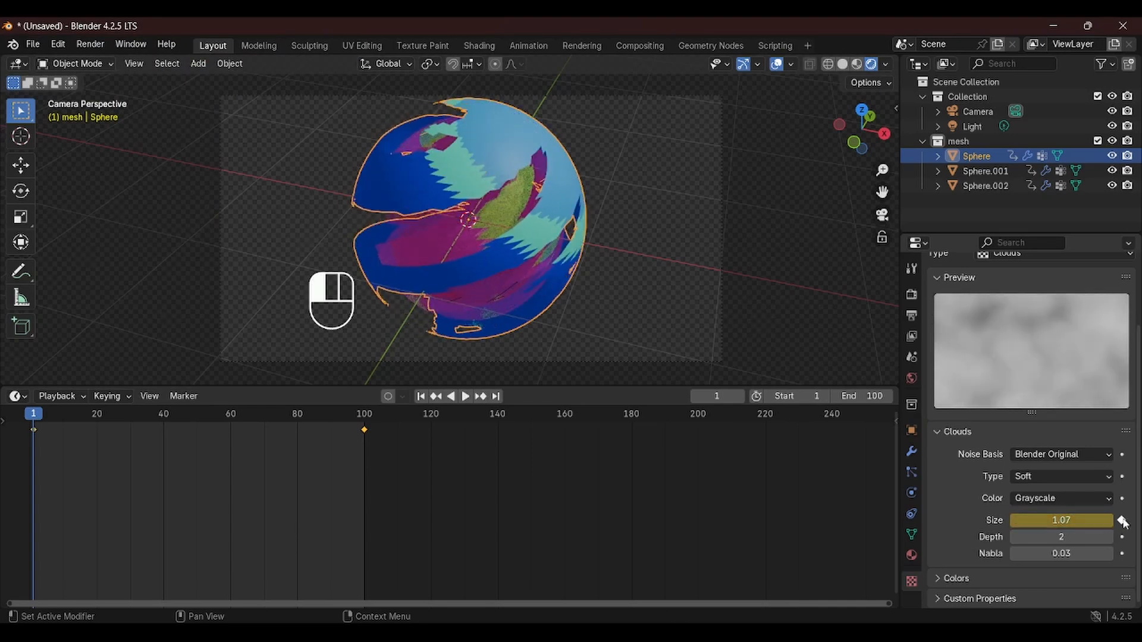
key(space)
drag(51, 416, 367, 414)
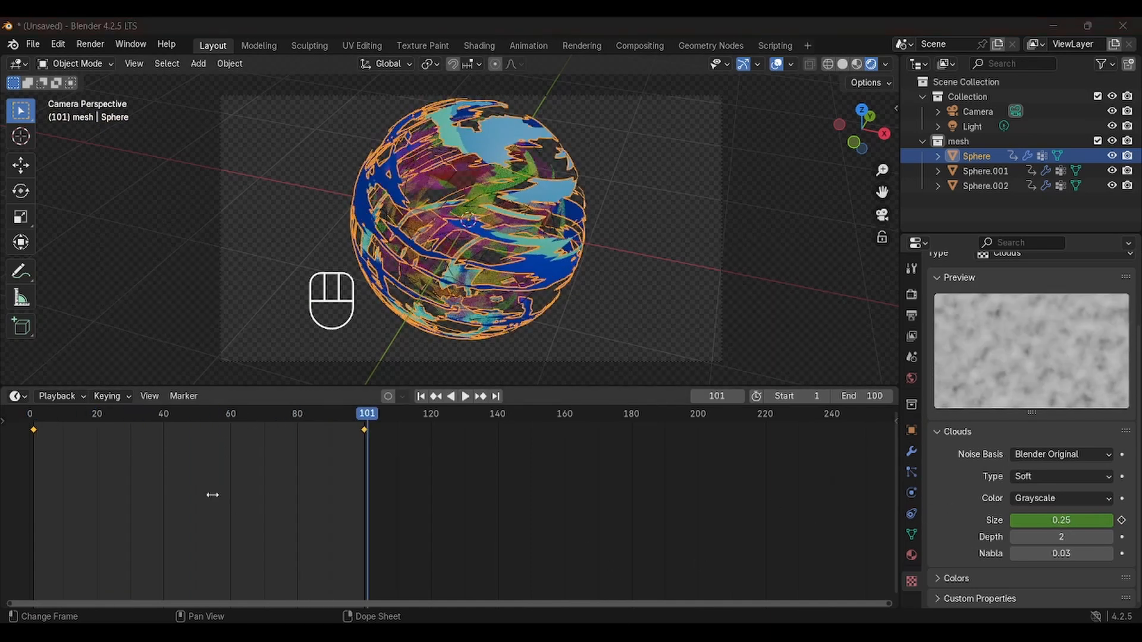
Render the animation again and play the resulting video
click(110, 483)
click(90, 44)
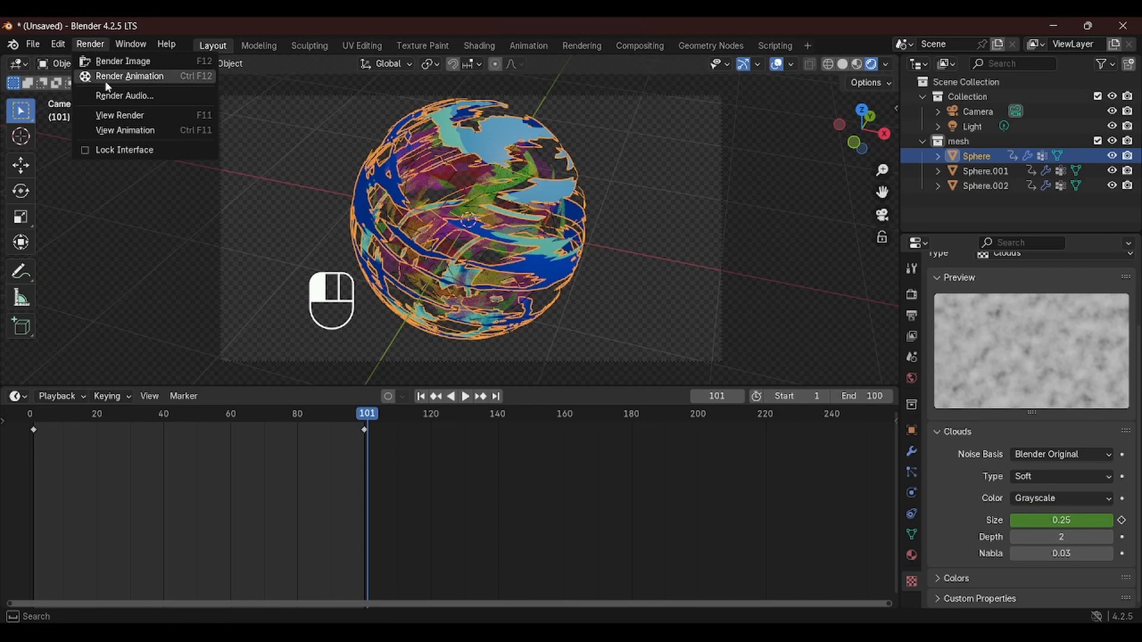
click(105, 80)
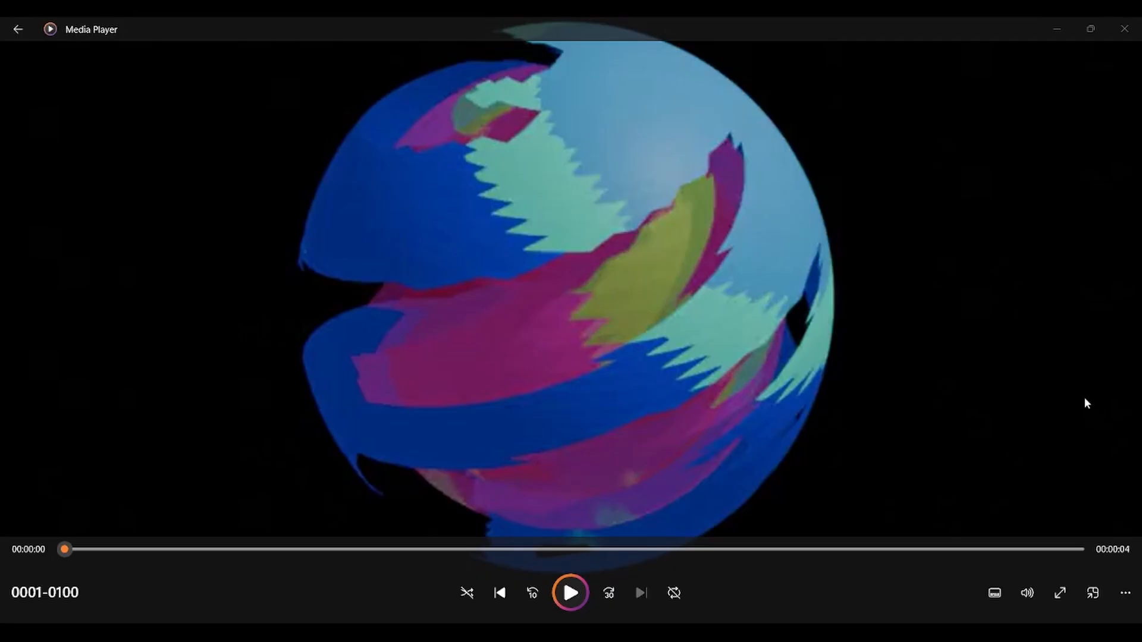
key(space)
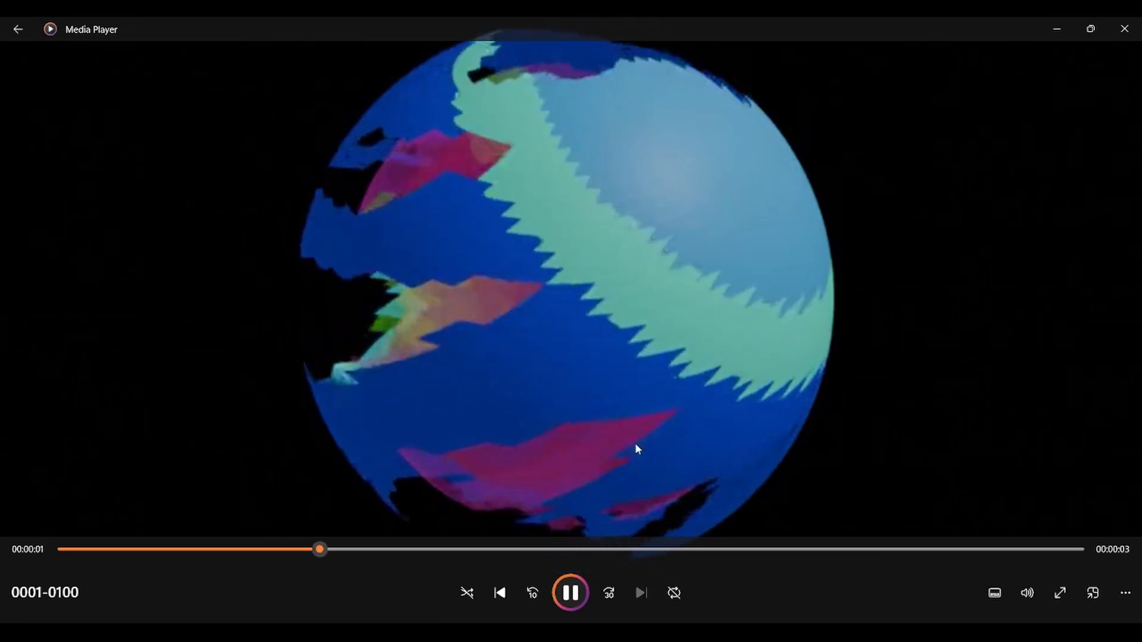